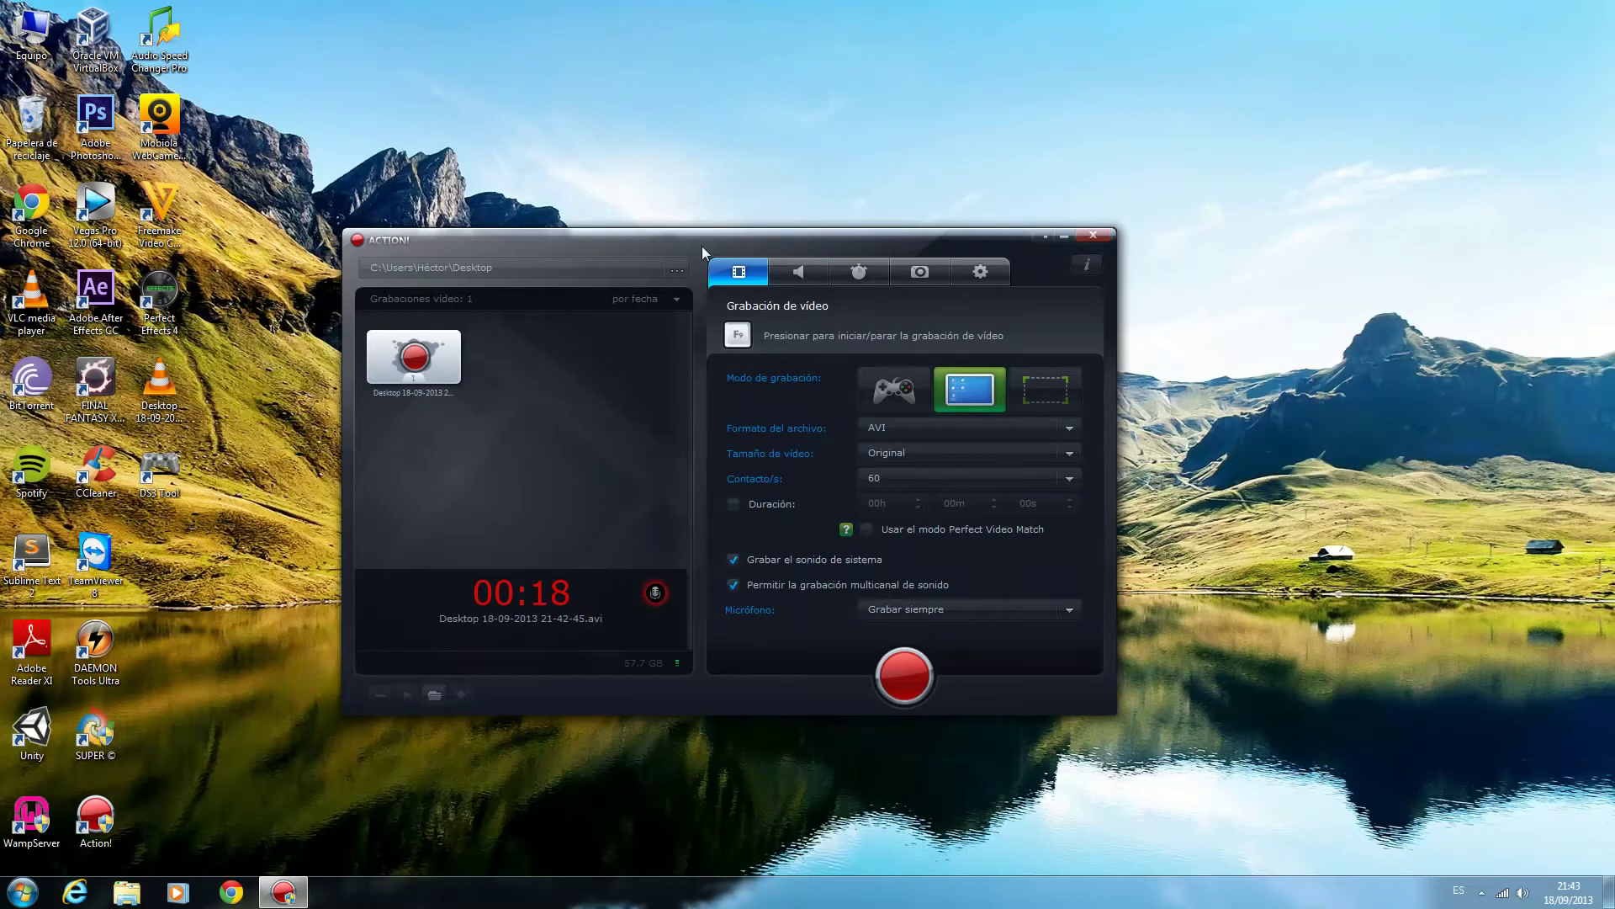
{"action": "mouse_move", "coordinate": [702, 246]}
{"action": "left_mouse_down"}
{"action": "mouse_move", "coordinate": [688, 264]}
{"action": "mouse_move", "coordinate": [721, 265]}
{"action": "mouse_move", "coordinate": [709, 268]}
{"action": "left_mouse_up"}
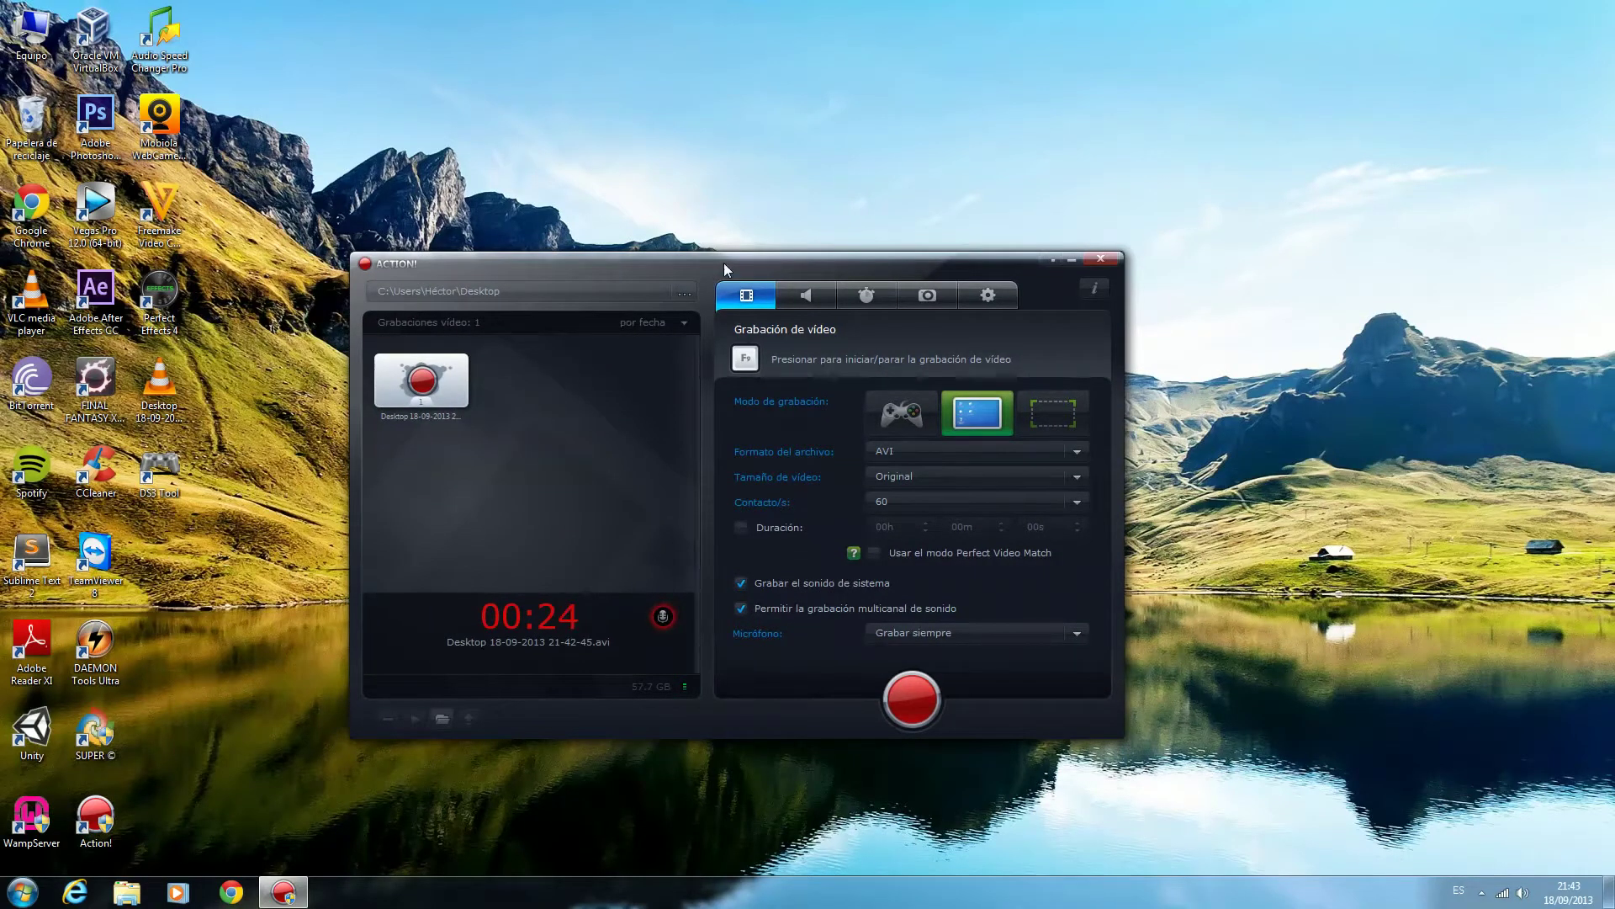
{"action": "left_click_drag", "start_coordinate": [723, 263], "coordinate": [772, 296]}
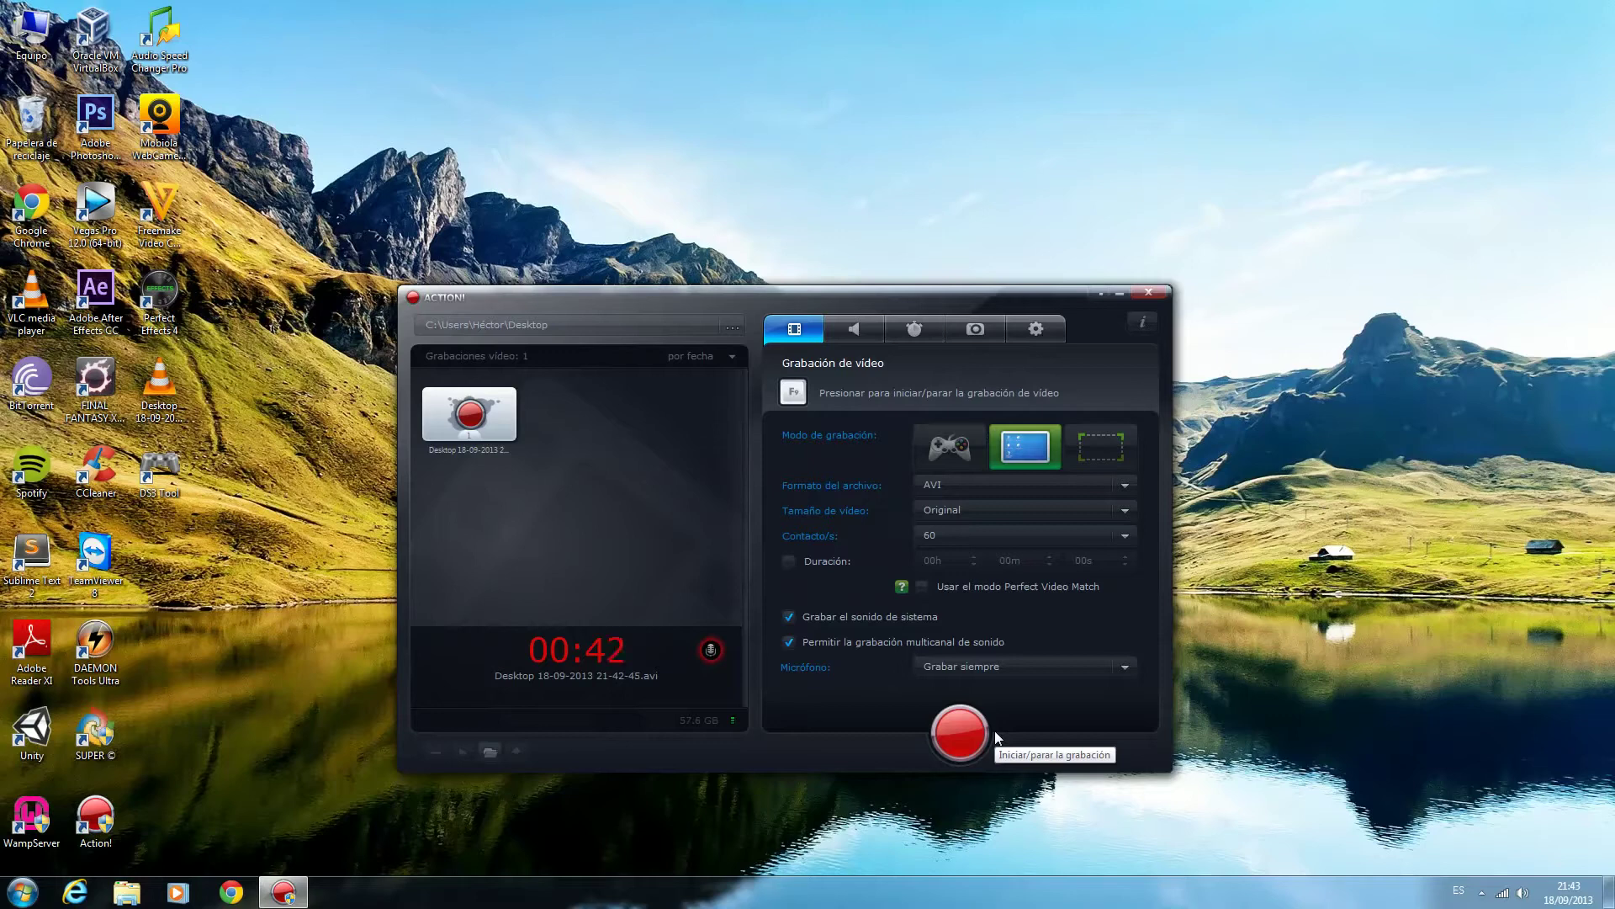
{"action": "left_click_drag", "start_coordinate": [660, 302], "coordinate": [780, 224]}
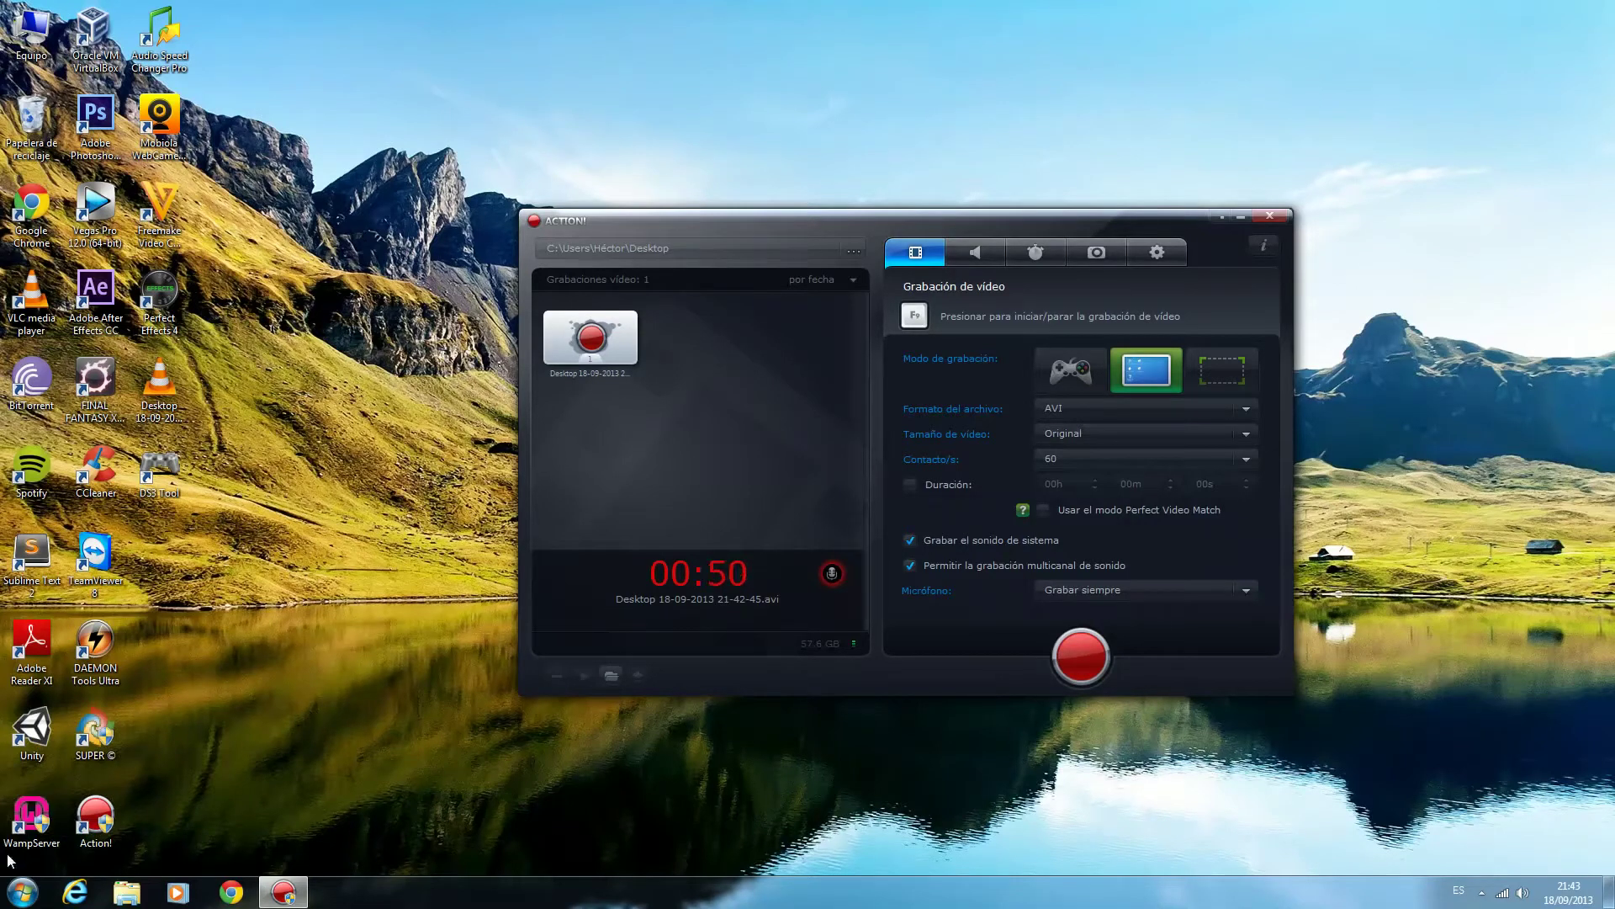
Open the Windows system information for this computer.
{"action": "left_click", "coordinate": [21, 892]}
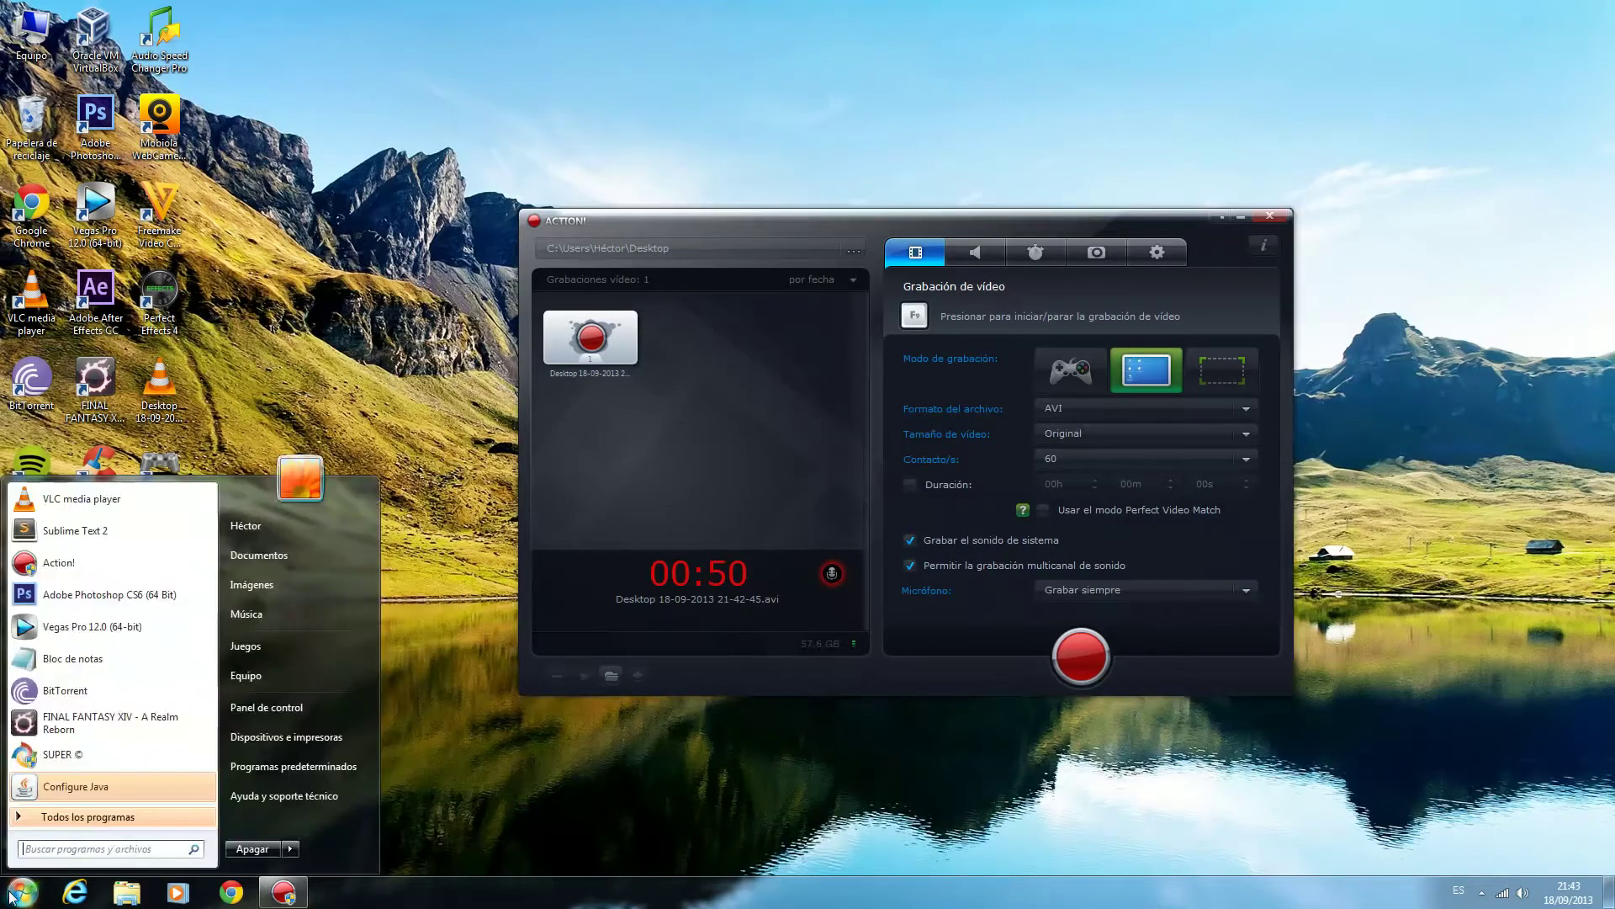
{"action": "right_click", "coordinate": [271, 671]}
{"action": "left_click", "coordinate": [336, 825]}
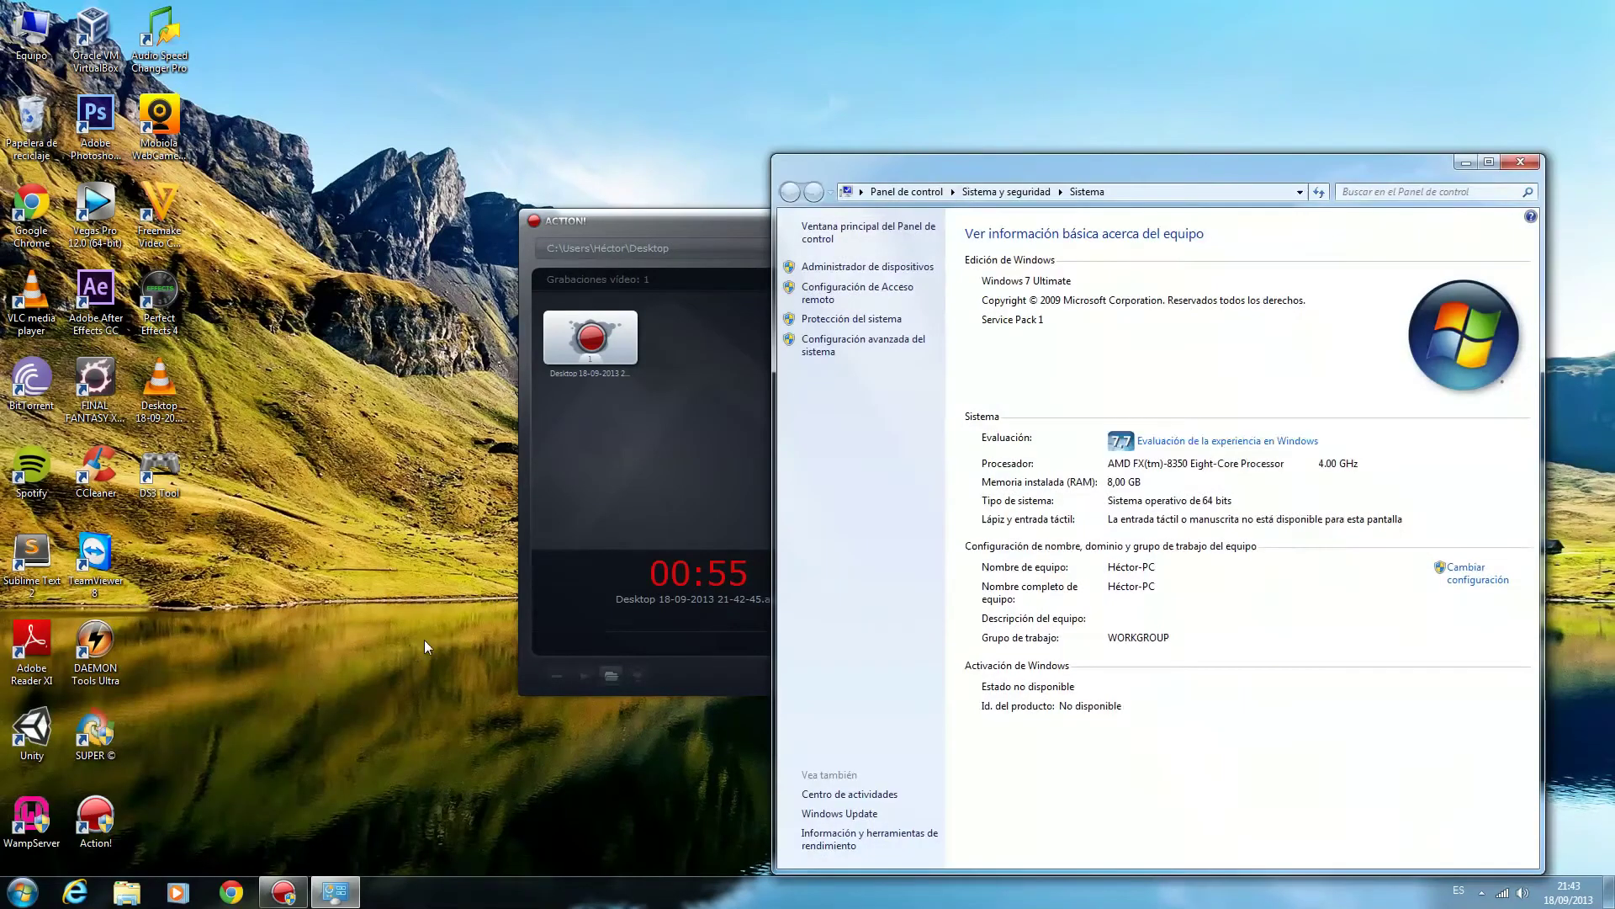
{"action": "left_click_drag", "start_coordinate": [1137, 172], "coordinate": [1100, 175]}
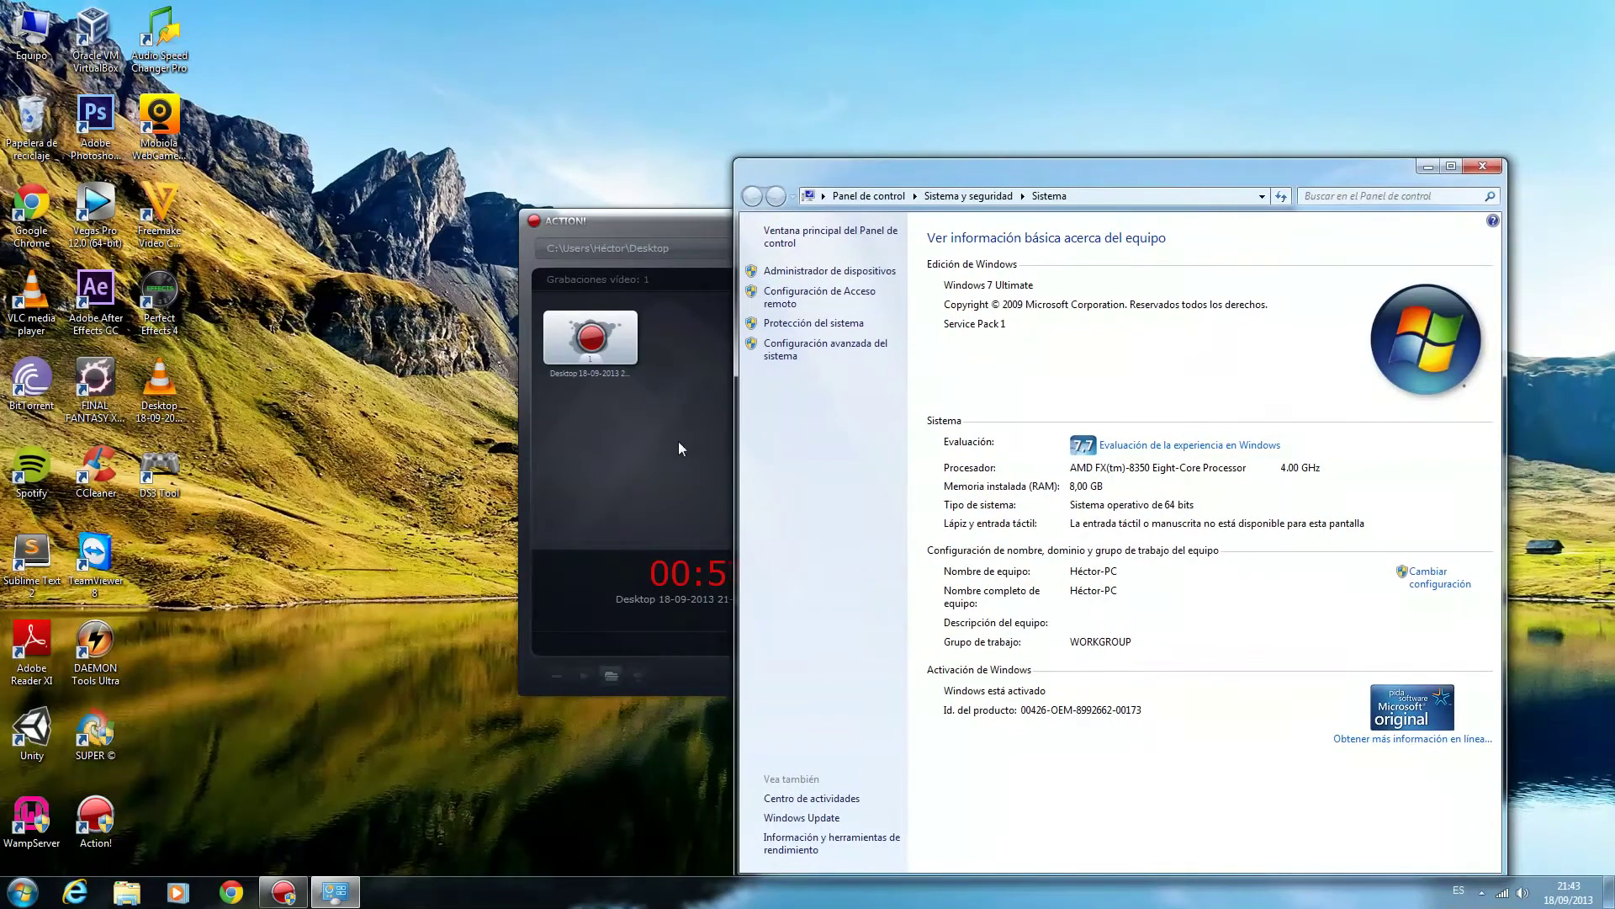
Open the advanced system settings and bring up the performance options for visual effects.
{"action": "left_click", "coordinate": [777, 353]}
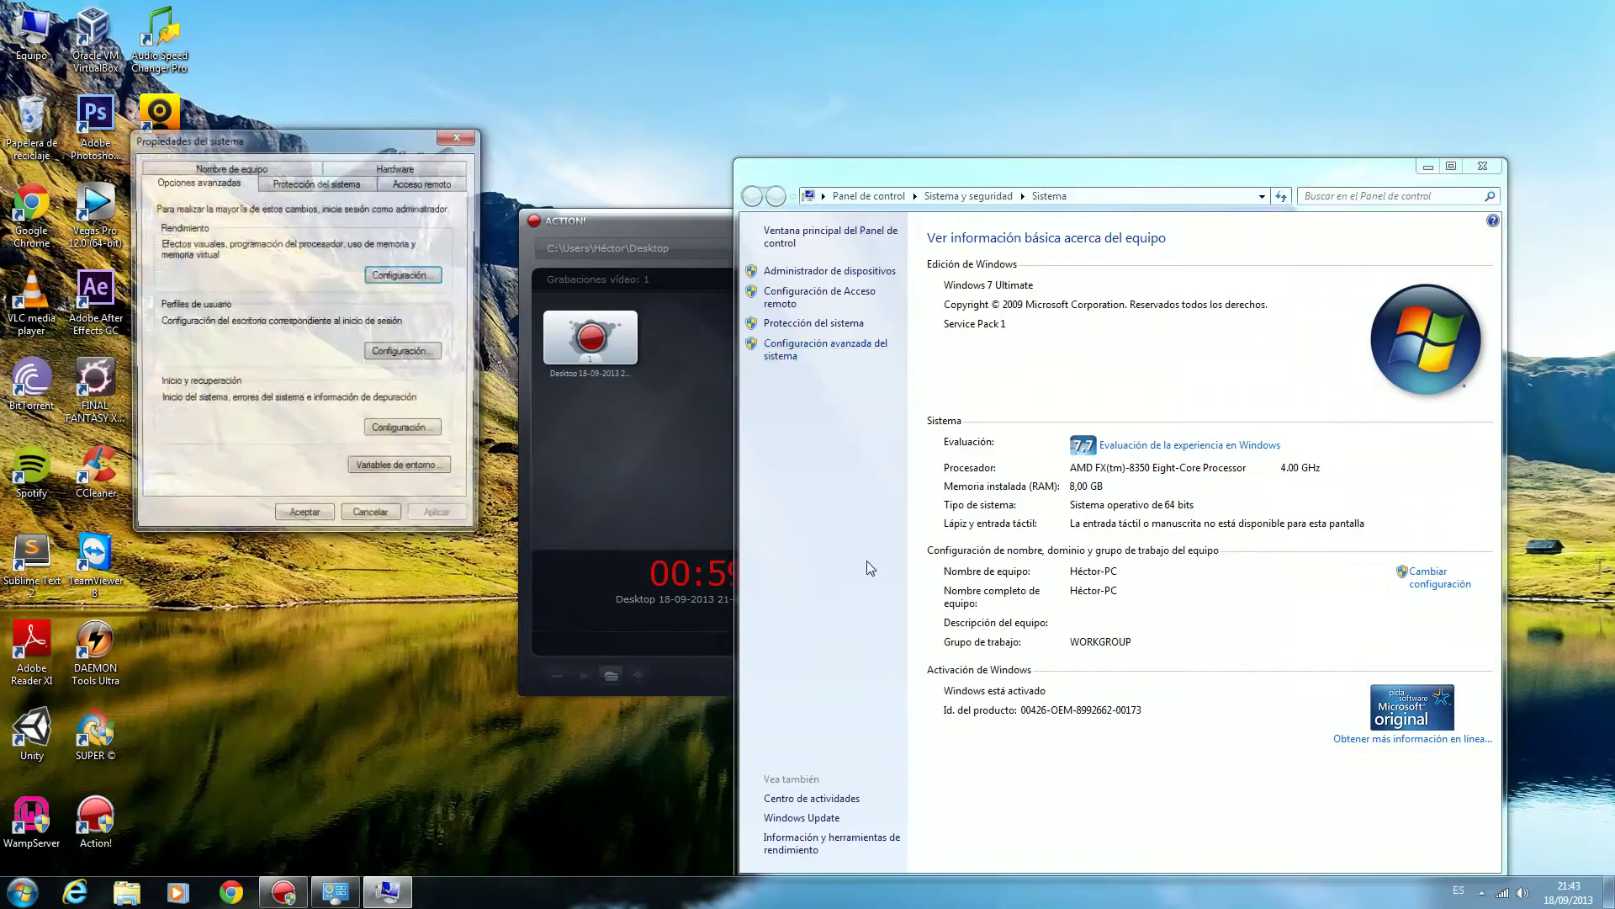
{"action": "left_click_drag", "start_coordinate": [326, 161], "coordinate": [1080, 322]}
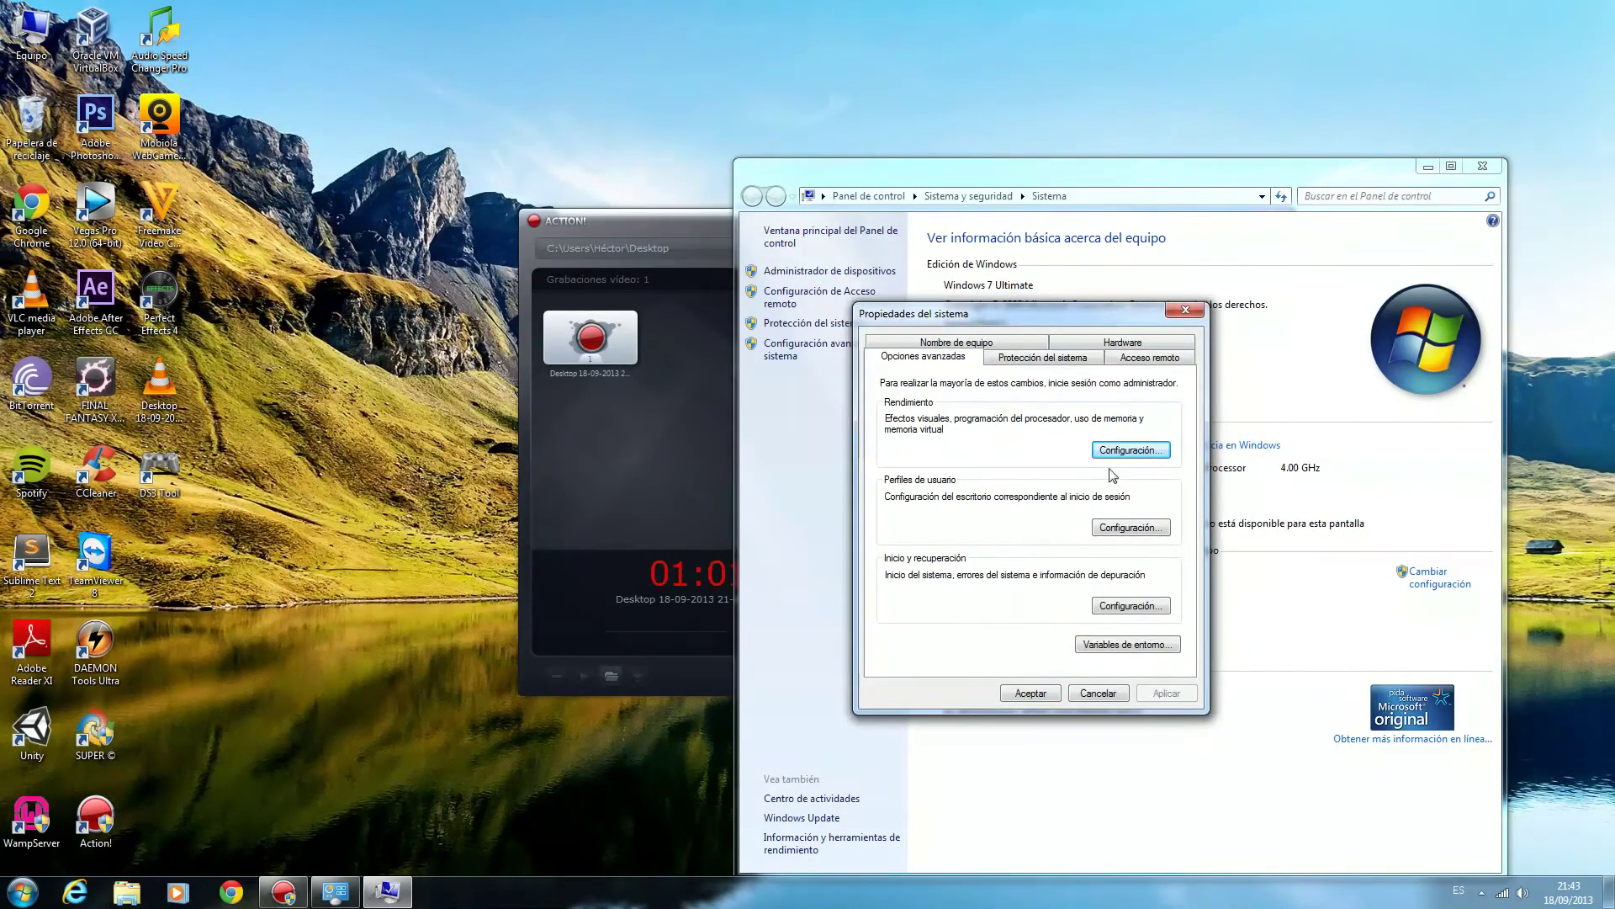
{"action": "left_click", "coordinate": [1129, 452]}
{"action": "left_click_drag", "start_coordinate": [1021, 391], "coordinate": [1275, 283]}
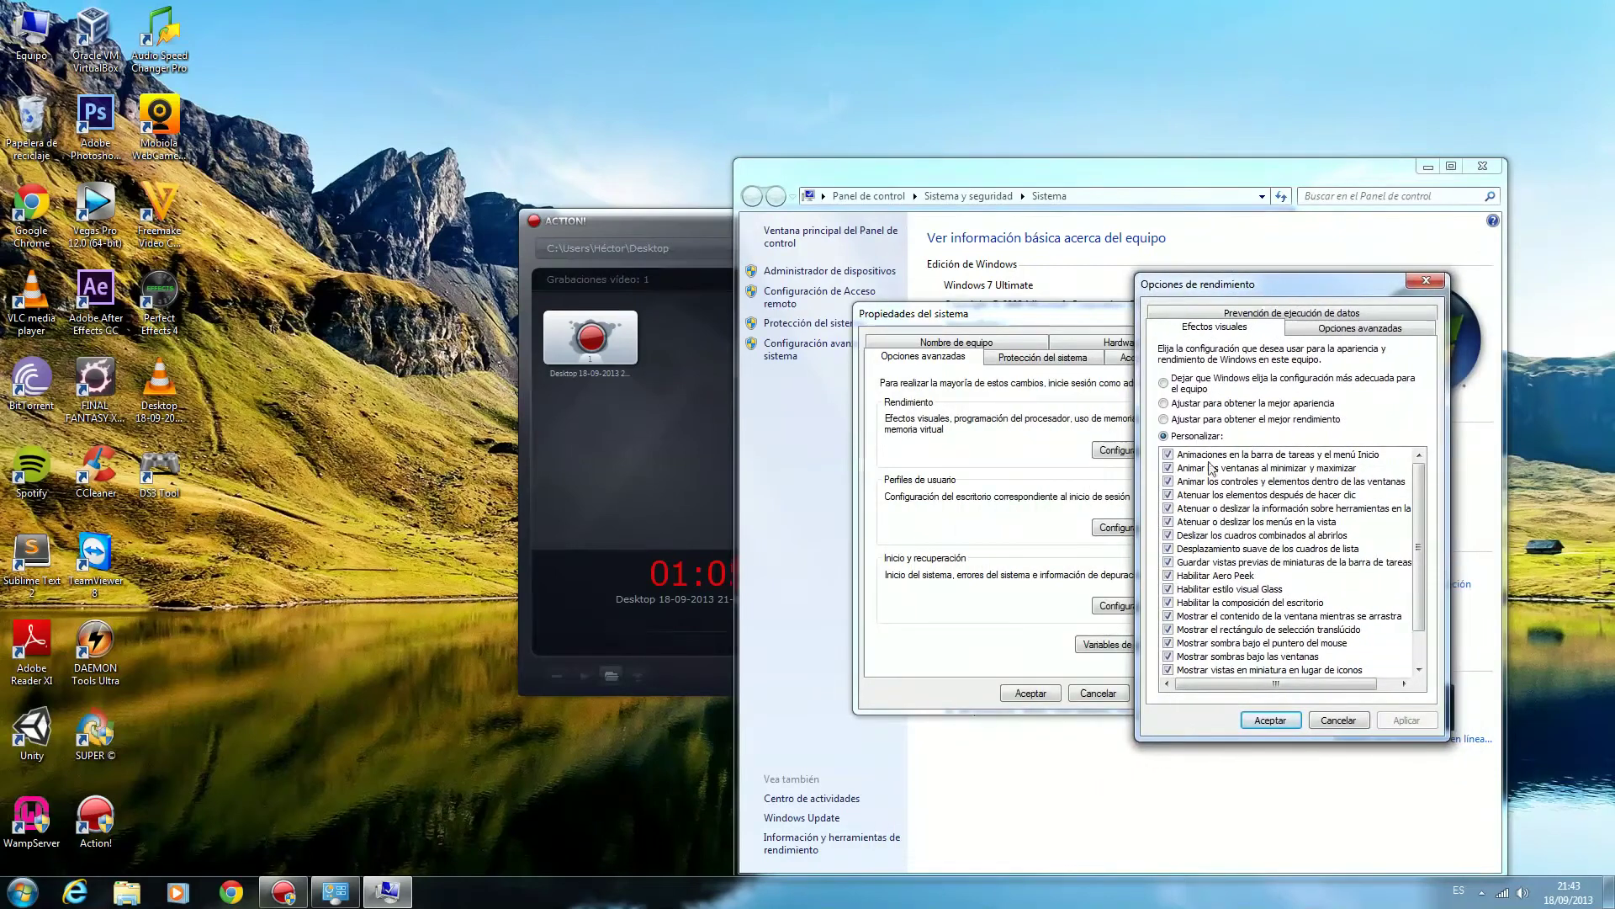
Review the custom list of Windows visual effects and accept both the performance options and system properties dialogs.
{"action": "scroll", "coordinate": [1333, 547], "scroll_direction": "down", "scroll_amount": 1}
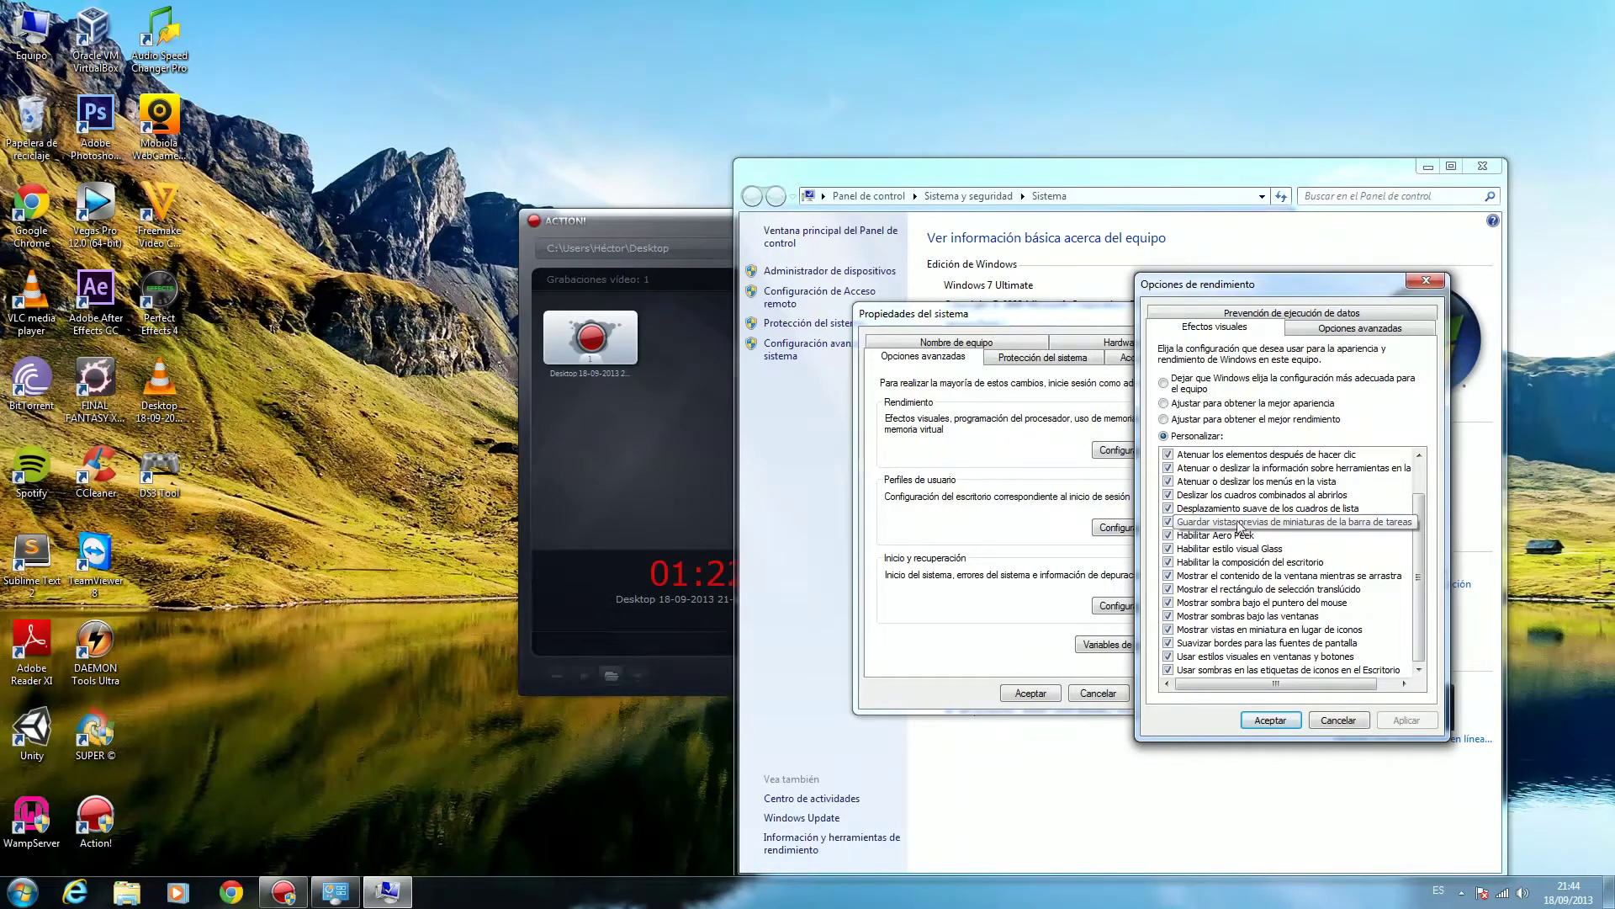
{"action": "scroll", "coordinate": [1420, 491], "scroll_direction": "up", "scroll_amount": 1}
{"action": "scroll", "coordinate": [1420, 491], "scroll_direction": "down", "scroll_amount": 1}
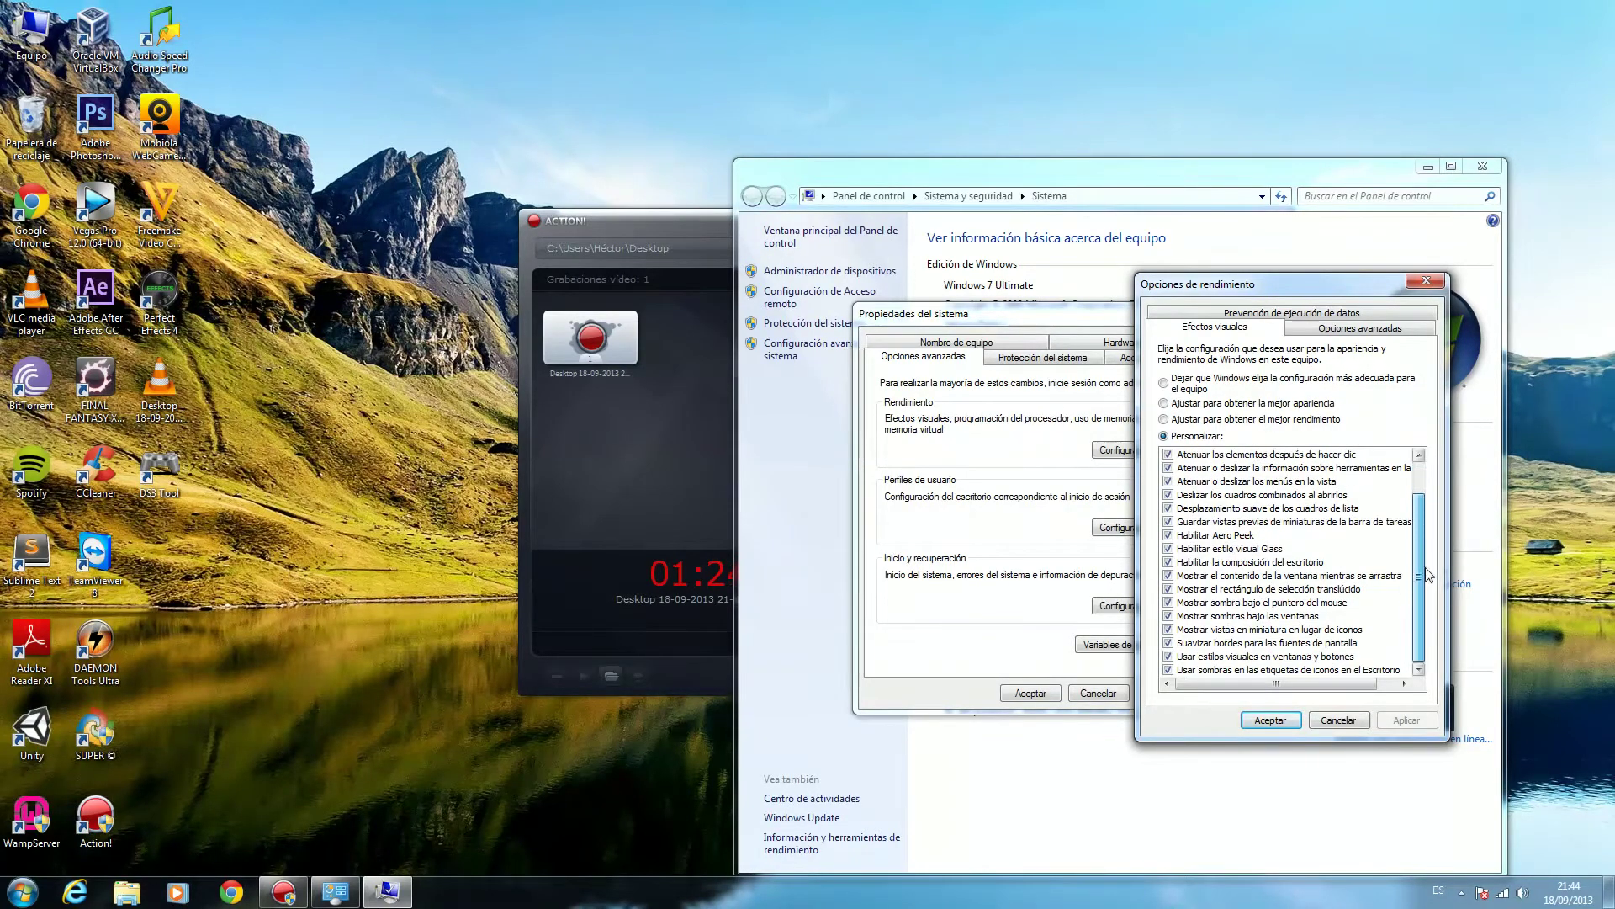
{"action": "scroll", "coordinate": [1420, 484], "scroll_direction": "up", "scroll_amount": 1}
{"action": "scroll", "coordinate": [1420, 475], "scroll_direction": "down", "scroll_amount": 1}
{"action": "scroll", "coordinate": [1421, 463], "scroll_direction": "up", "scroll_amount": 1}
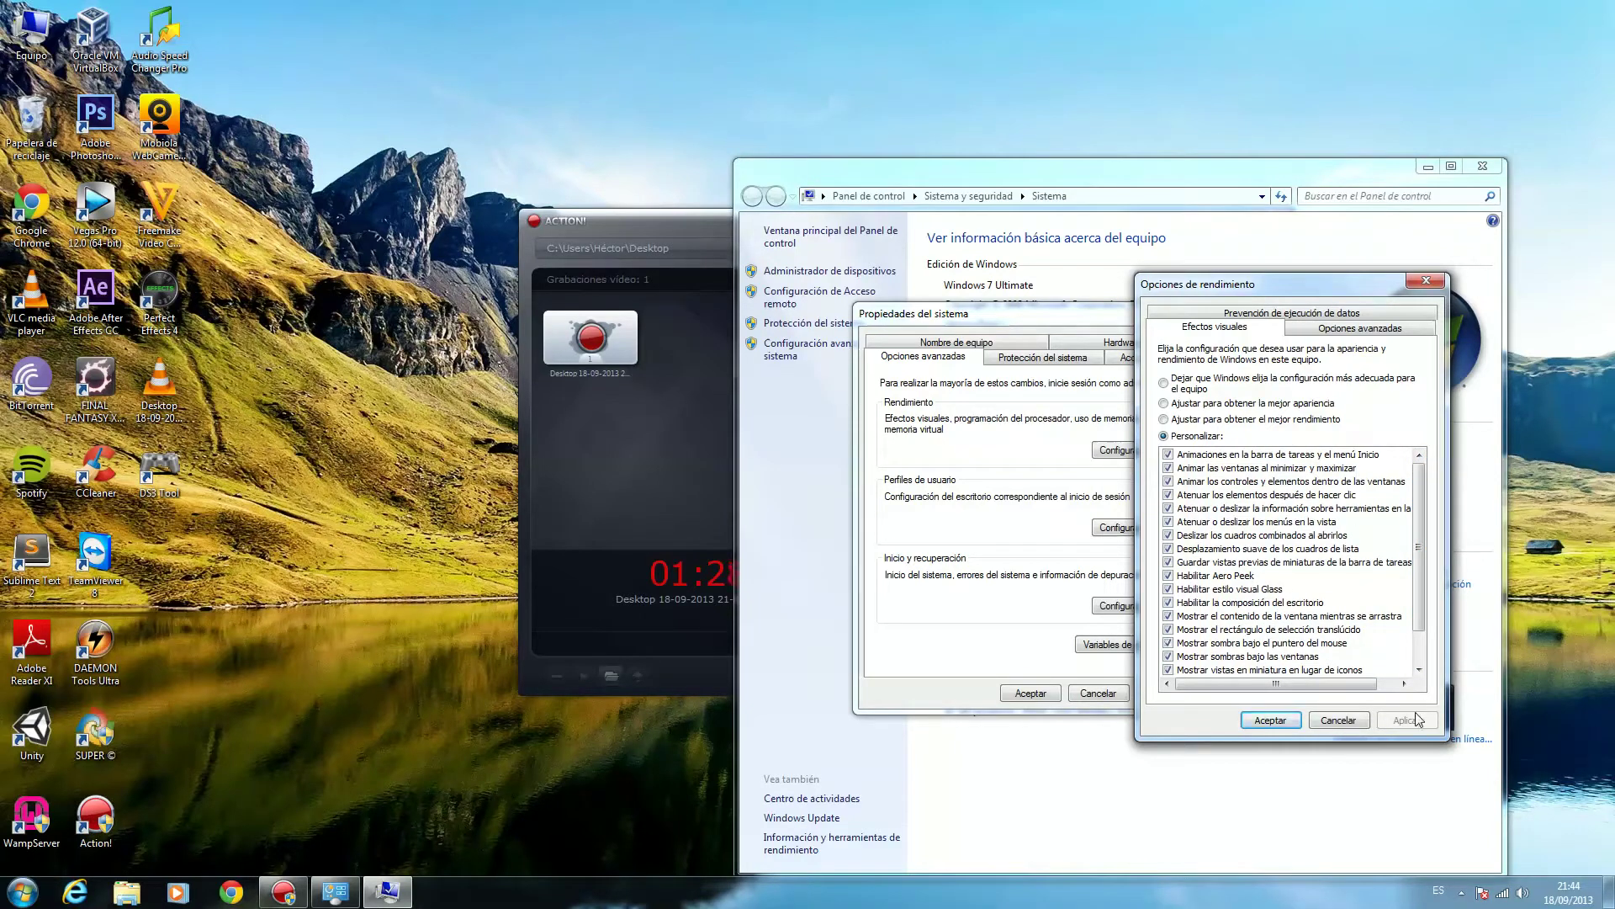
{"action": "left_click", "coordinate": [1270, 721]}
{"action": "left_click", "coordinate": [1038, 692]}
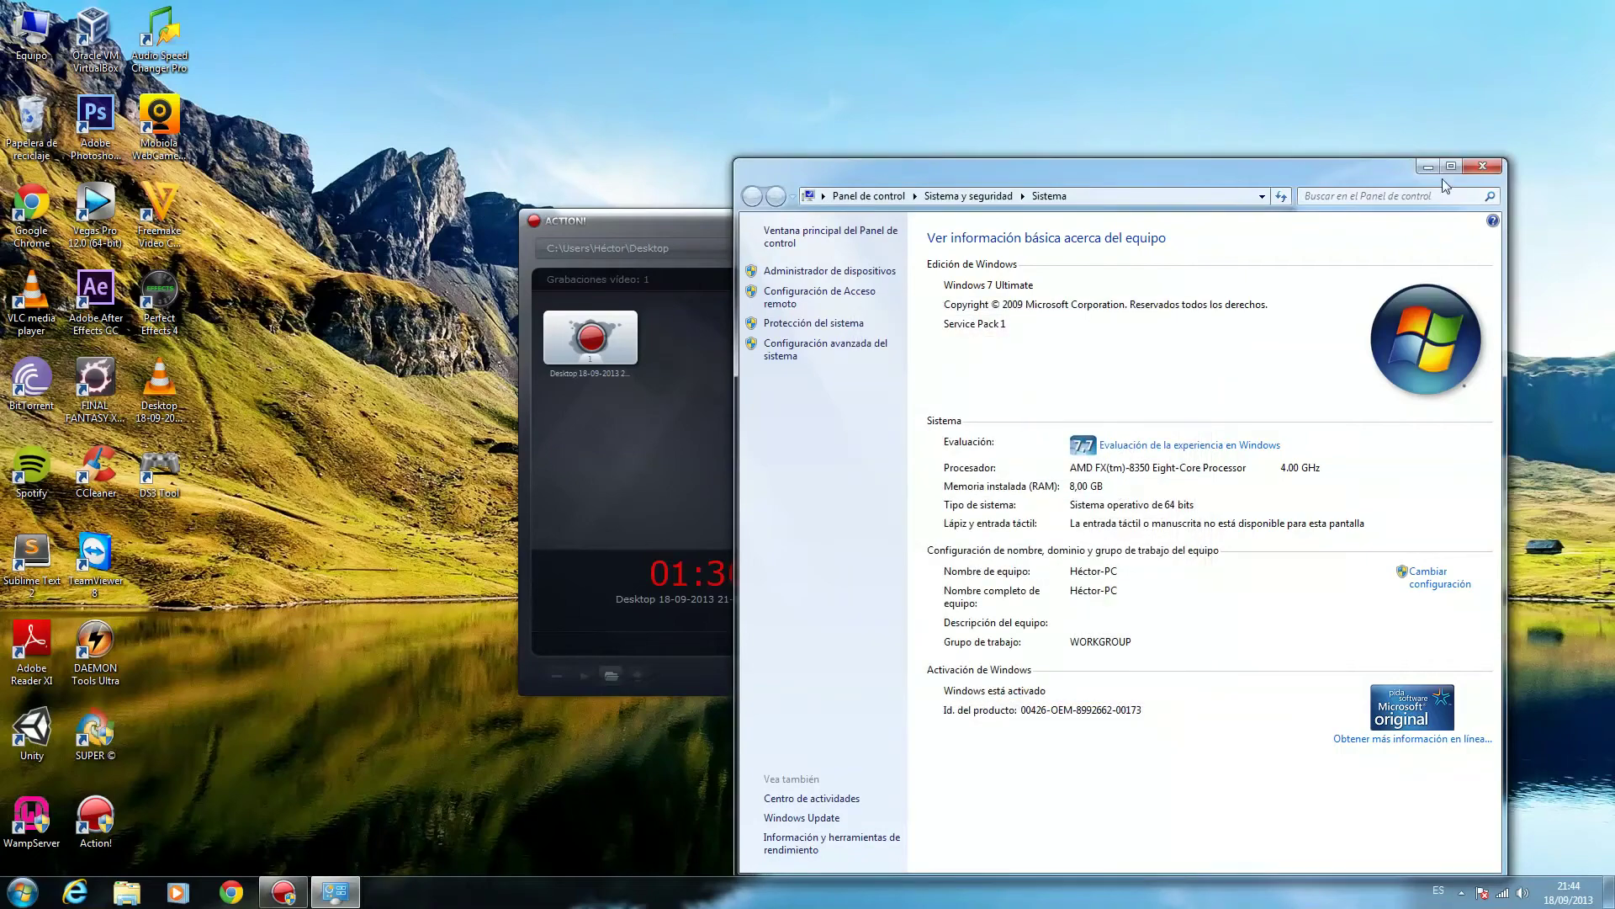
Move the System window off the Action! recorder and close it.
{"action": "left_click_drag", "start_coordinate": [1392, 178], "coordinate": [790, 696]}
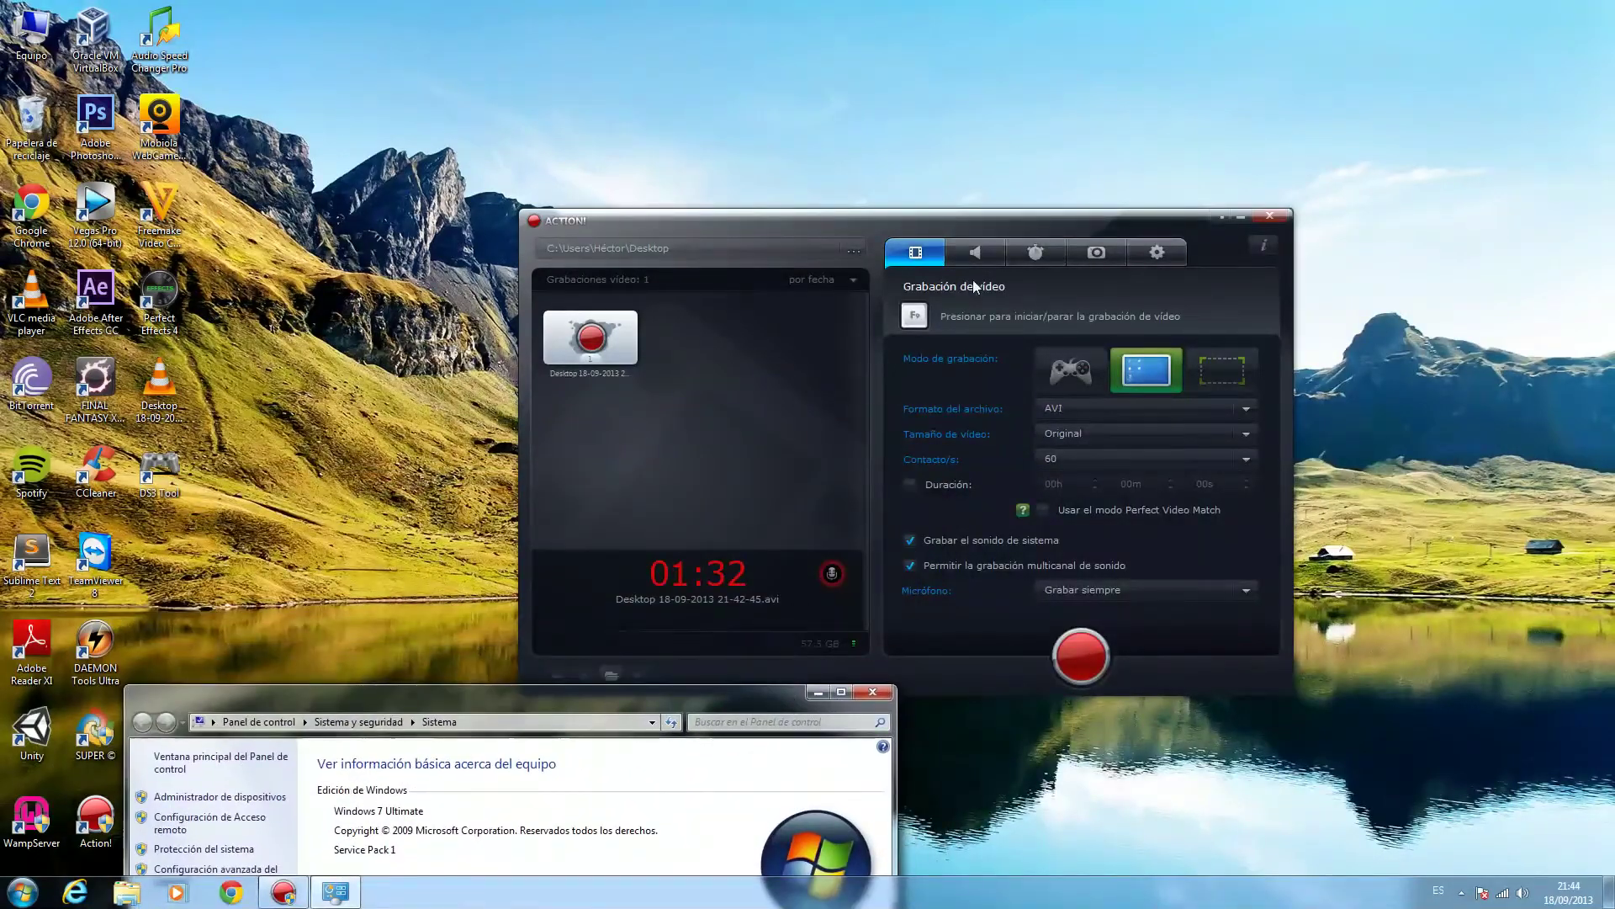
{"action": "left_click", "coordinate": [926, 221]}
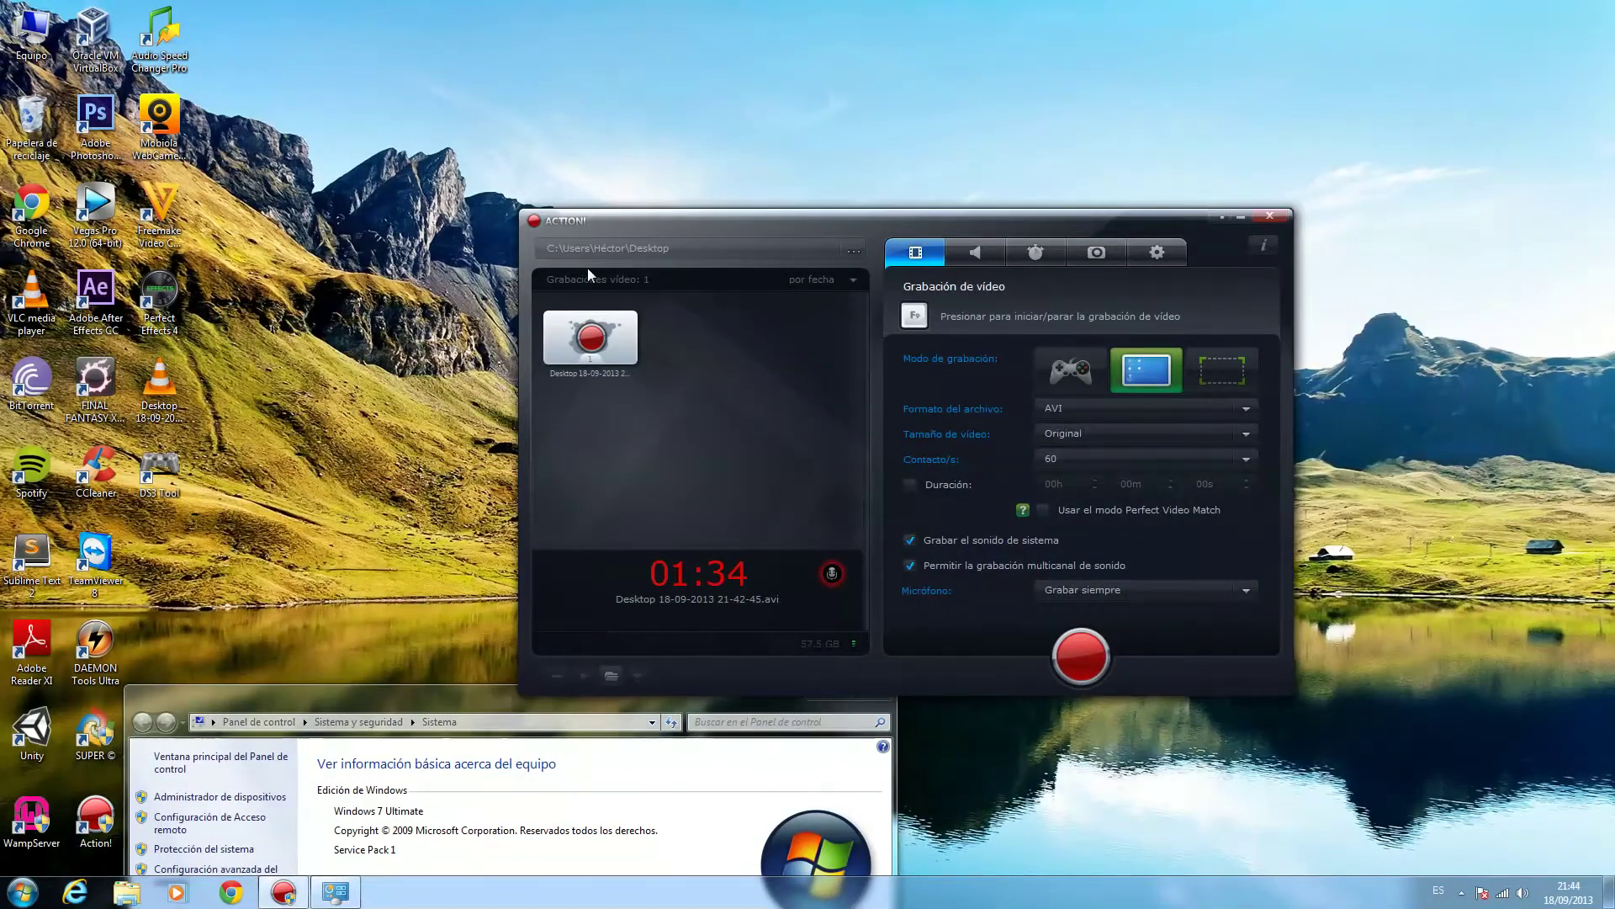
{"action": "left_click_drag", "start_coordinate": [729, 697], "coordinate": [917, 509]}
{"action": "left_click", "coordinate": [1075, 500]}
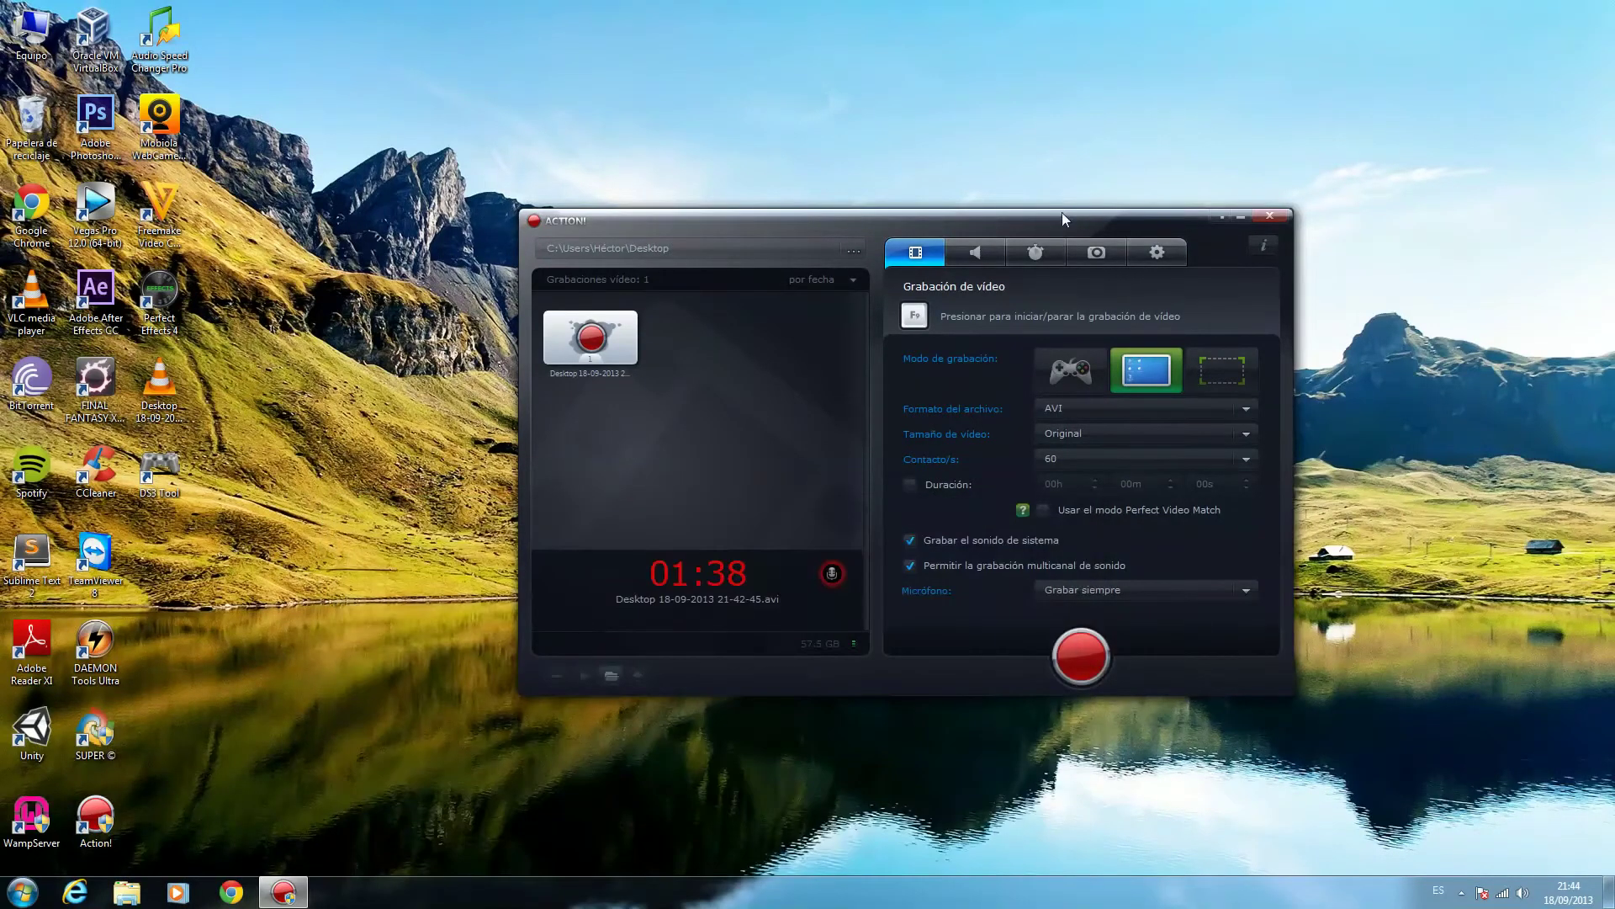
{"action": "left_click_drag", "start_coordinate": [1061, 217], "coordinate": [984, 242]}
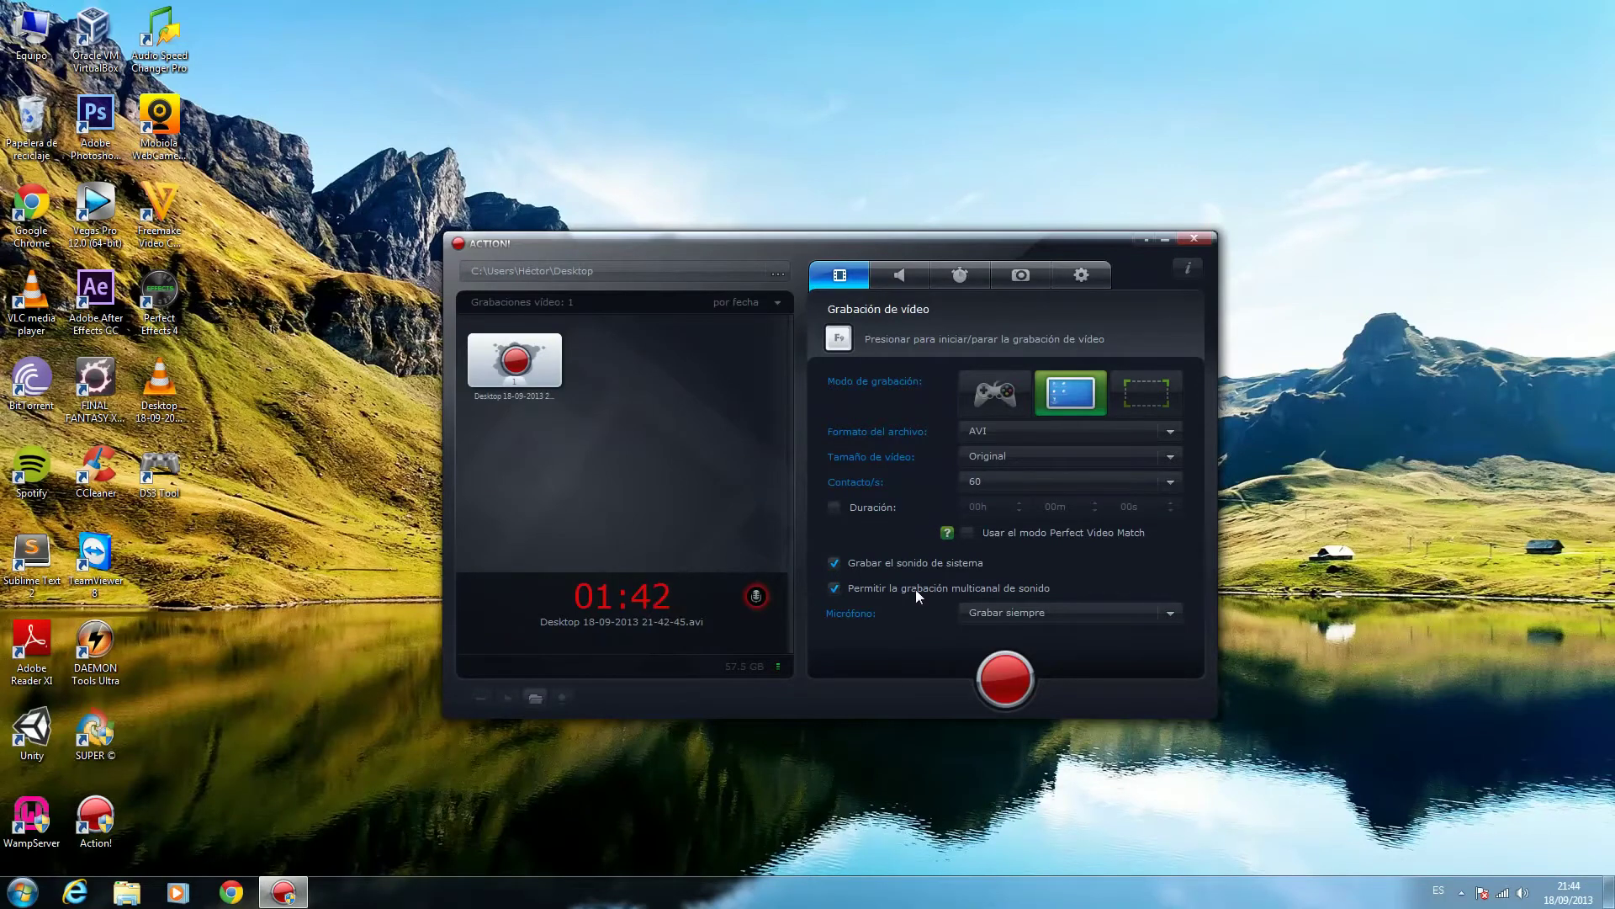
{"action": "left_click_drag", "start_coordinate": [970, 240], "coordinate": [927, 265]}
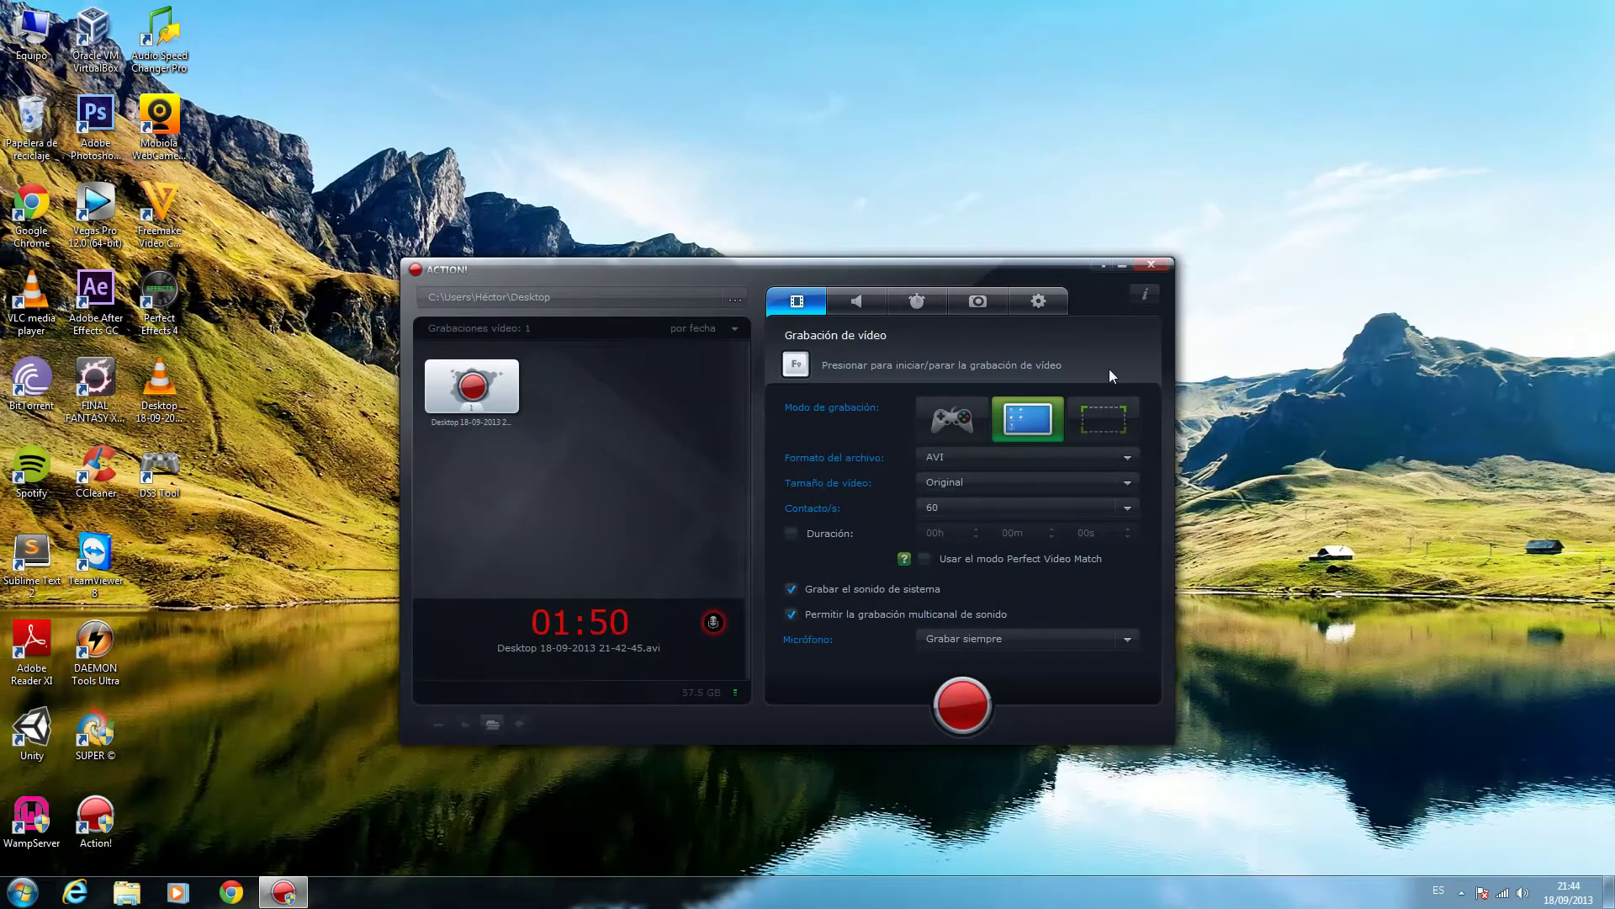
{"action": "mouse_move", "coordinate": [1048, 275]}
{"action": "left_mouse_down"}
{"action": "mouse_move", "coordinate": [1099, 232]}
{"action": "mouse_move", "coordinate": [1047, 254]}
{"action": "left_mouse_up"}
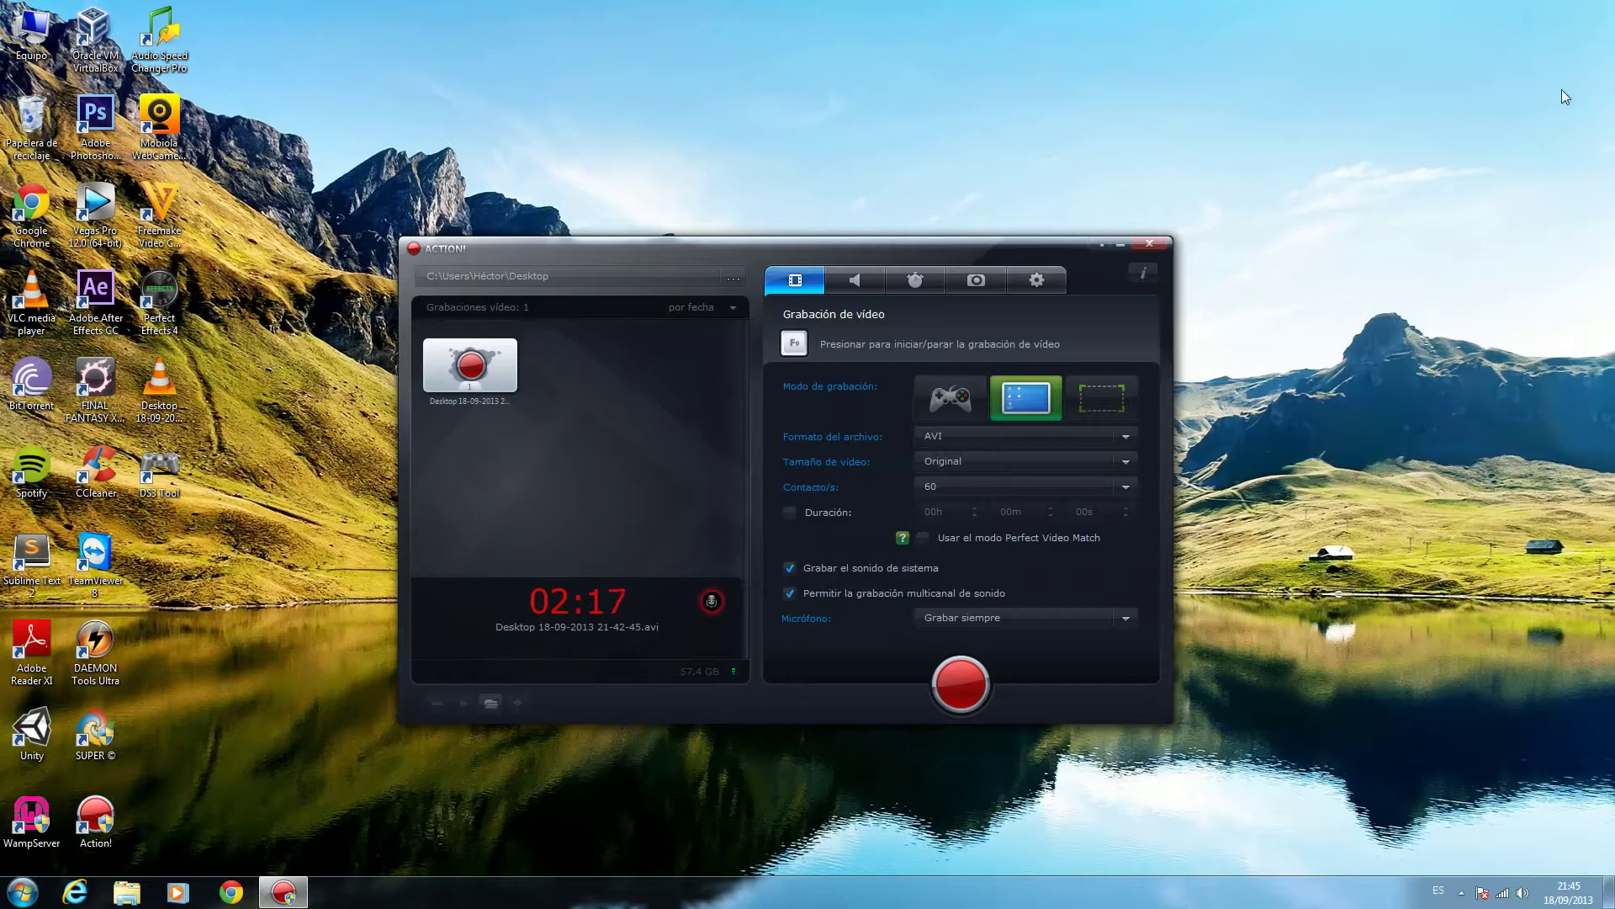
Look over the recorder's general and HUD settings and return to the video recording options.
{"action": "left_click", "coordinate": [1034, 286]}
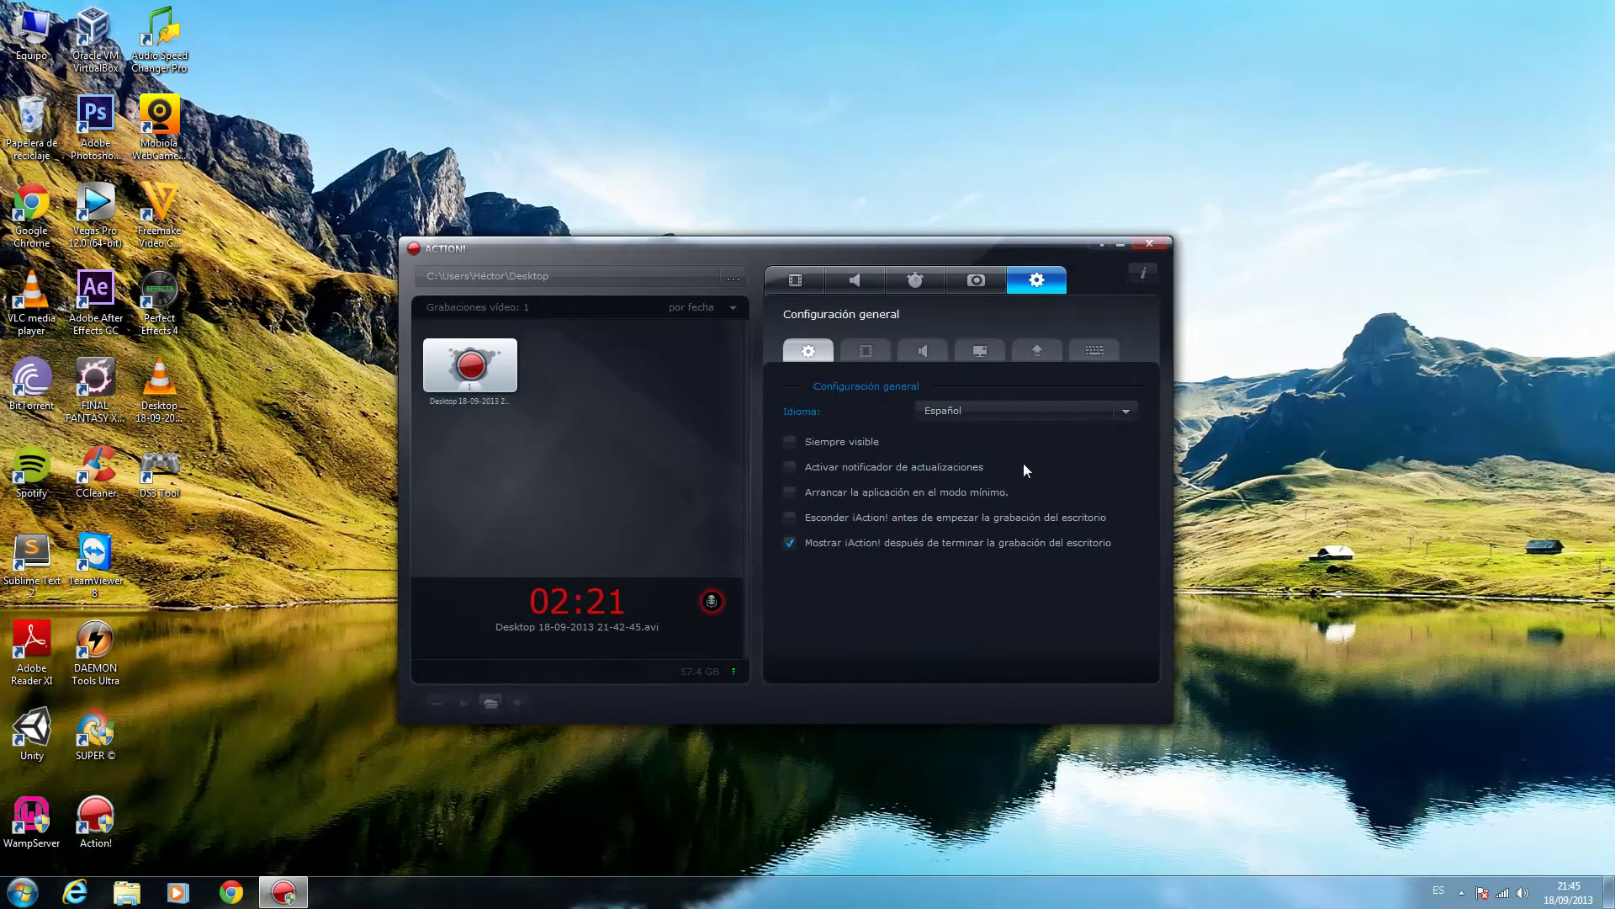
{"action": "left_click", "coordinate": [983, 353]}
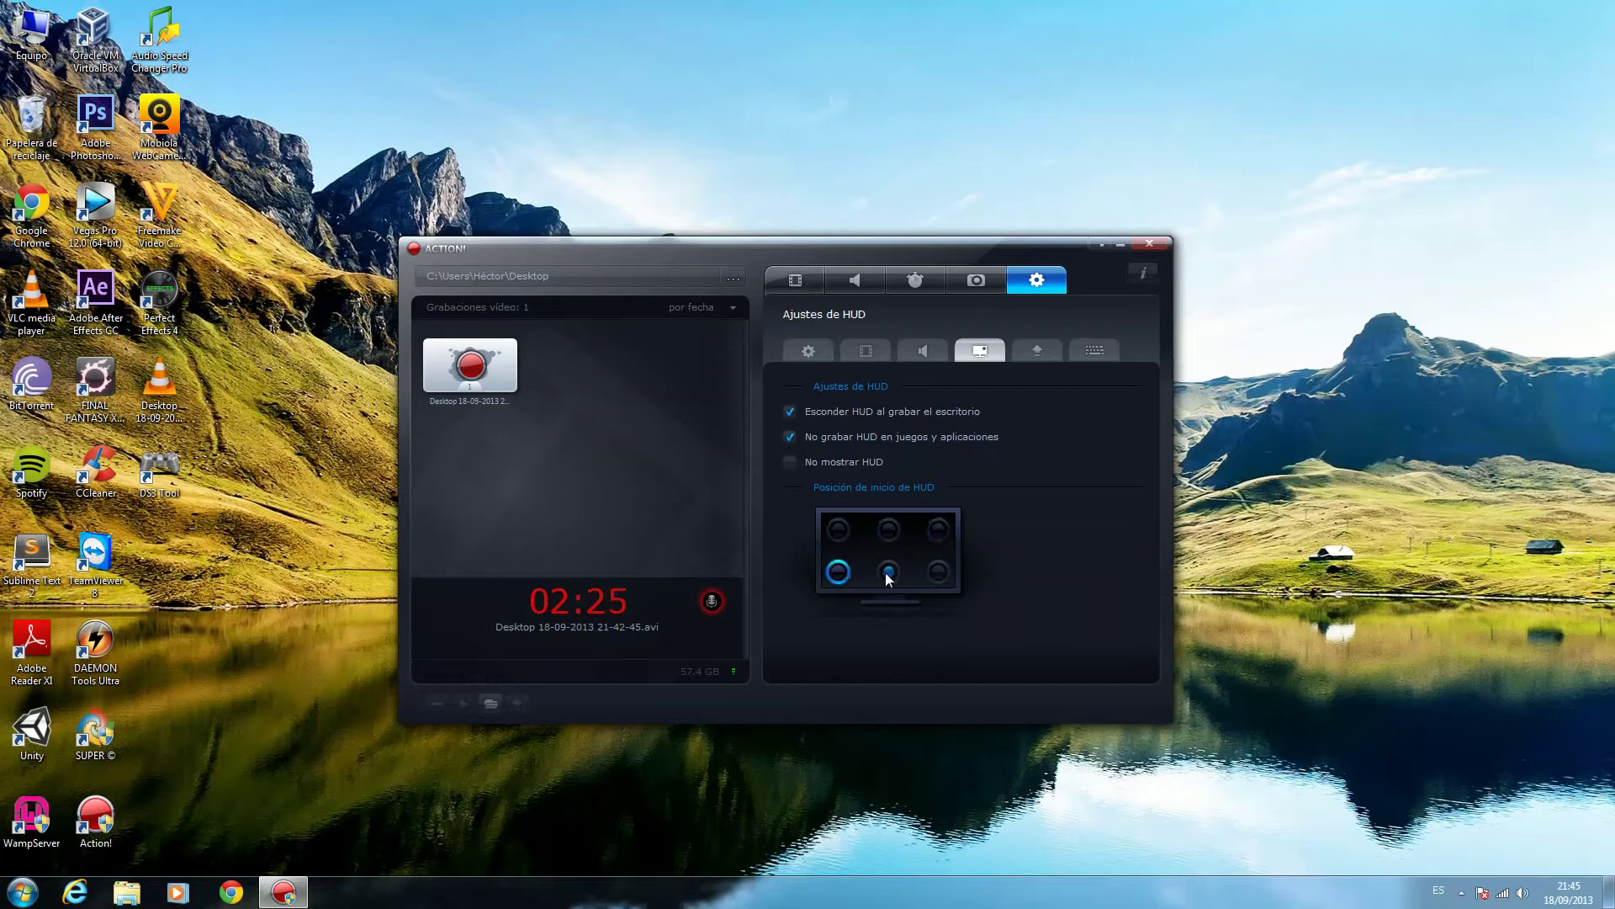
{"action": "left_click", "coordinate": [795, 284]}
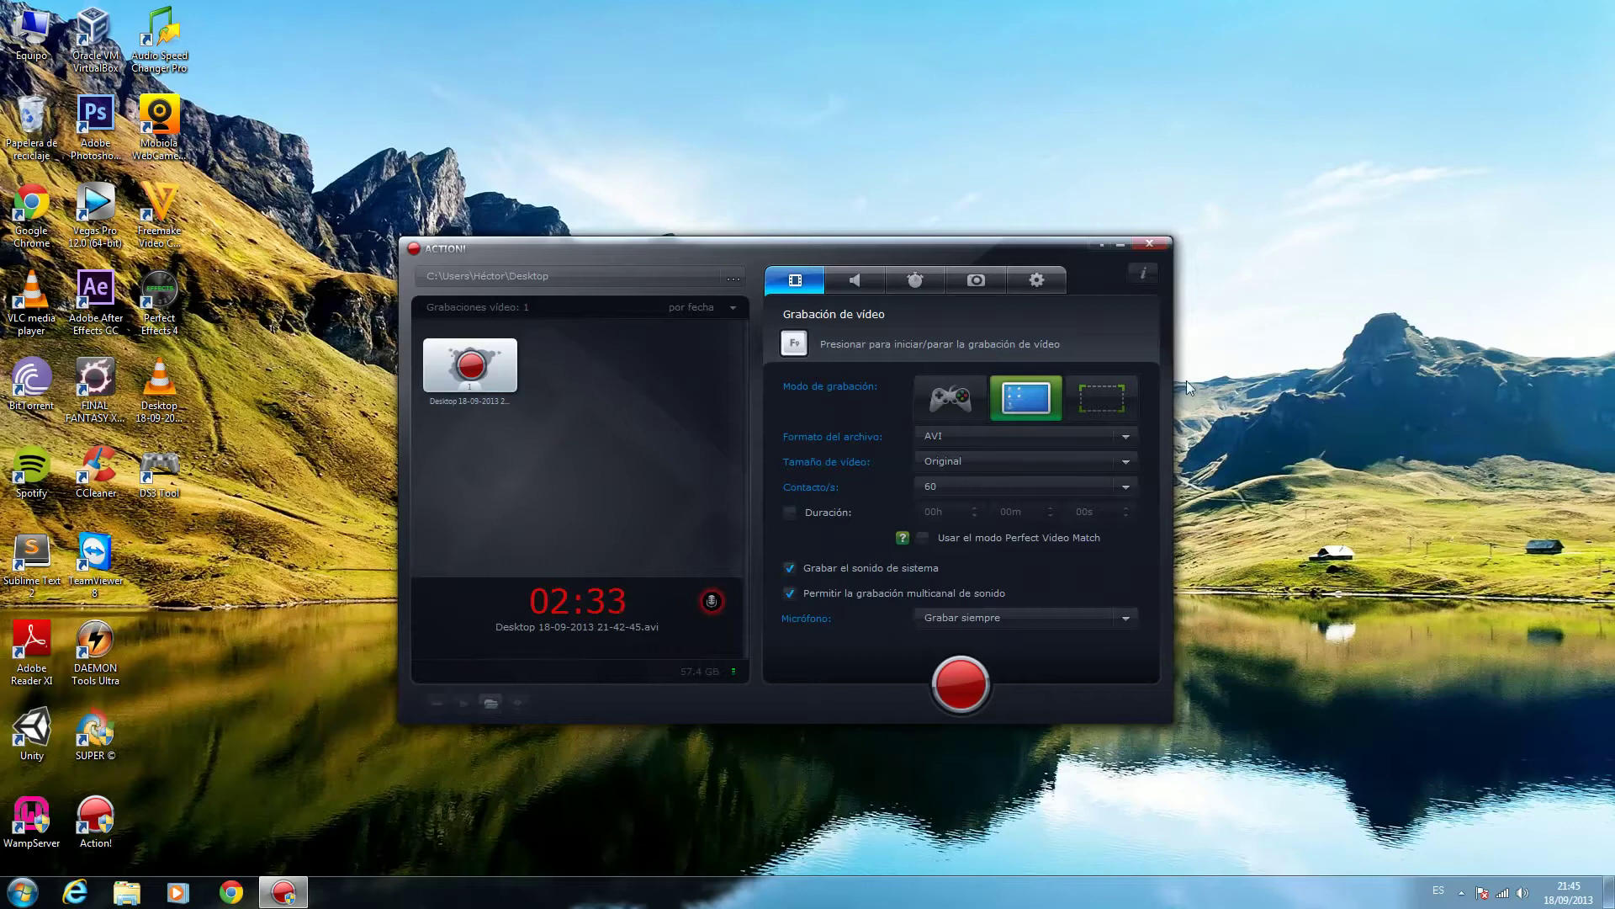
{"action": "left_click_drag", "start_coordinate": [922, 250], "coordinate": [903, 282]}
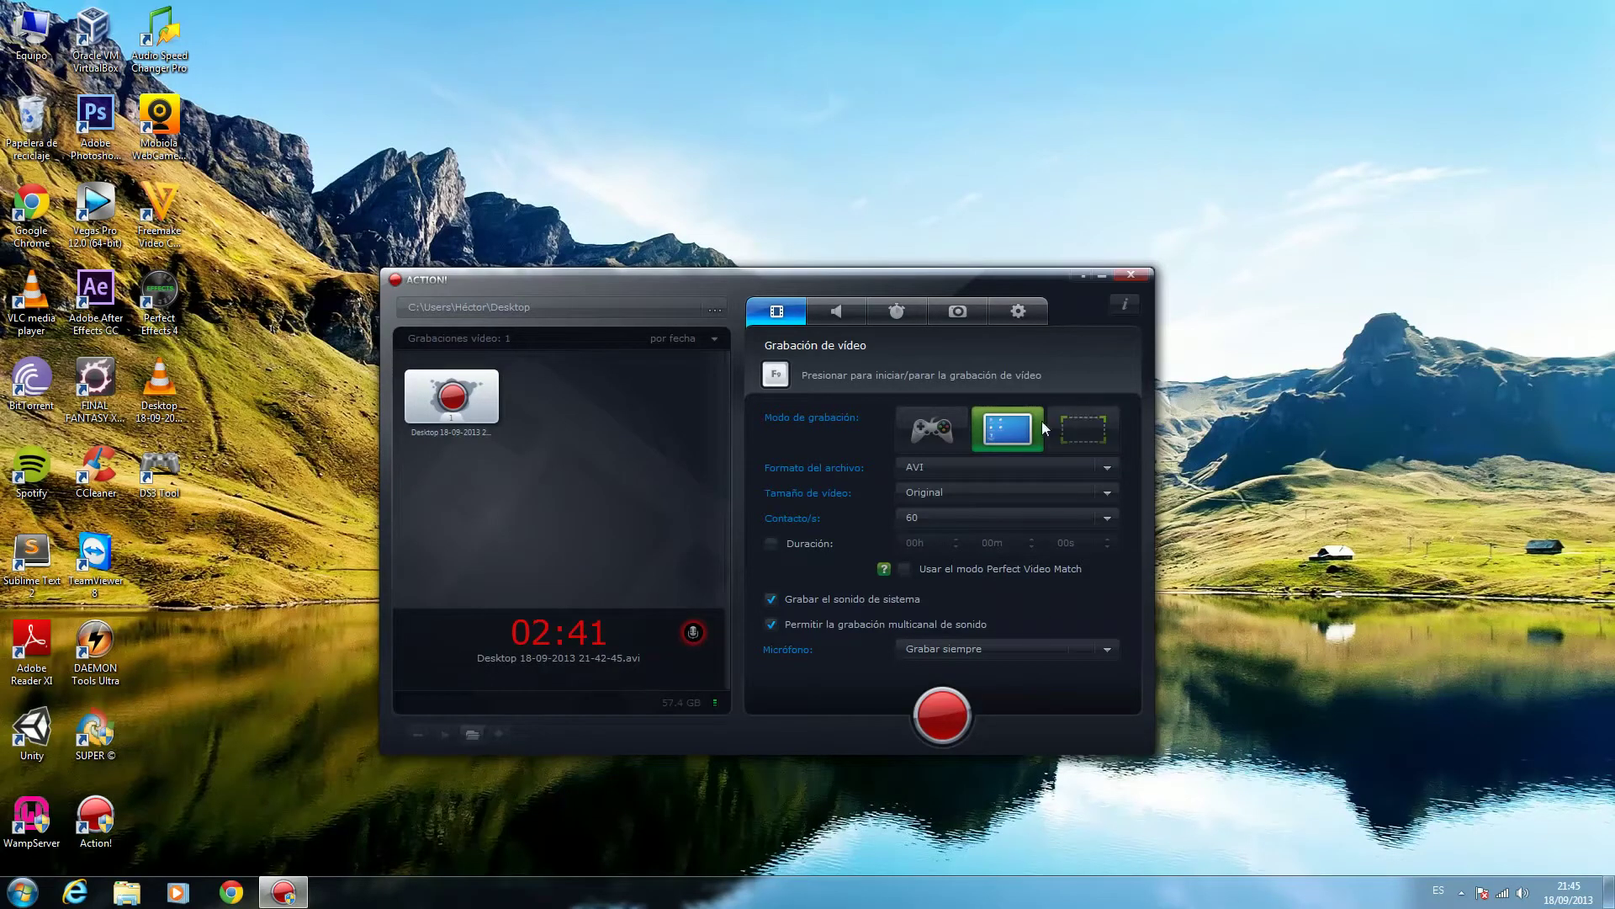
{"action": "left_click_drag", "start_coordinate": [801, 279], "coordinate": [806, 265]}
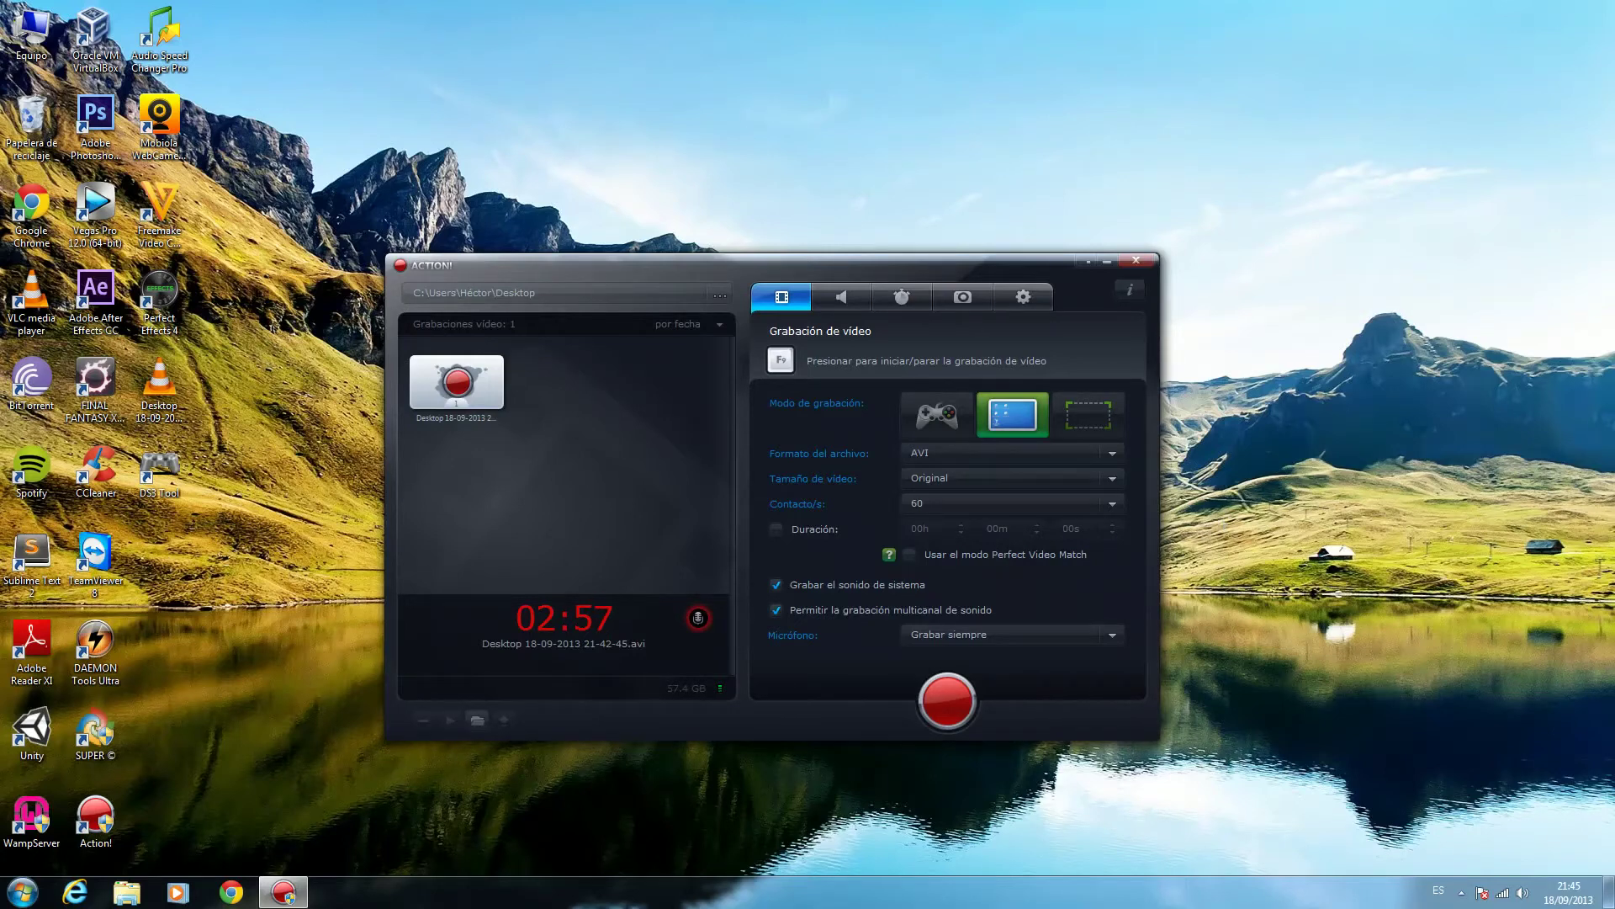
Open the Windows Task Manager beside the recorder and show the list of running processes.
{"action": "key", "text": "ctrl+shift+Escape"}
{"action": "left_click_drag", "start_coordinate": [913, 379], "coordinate": [1097, 295]}
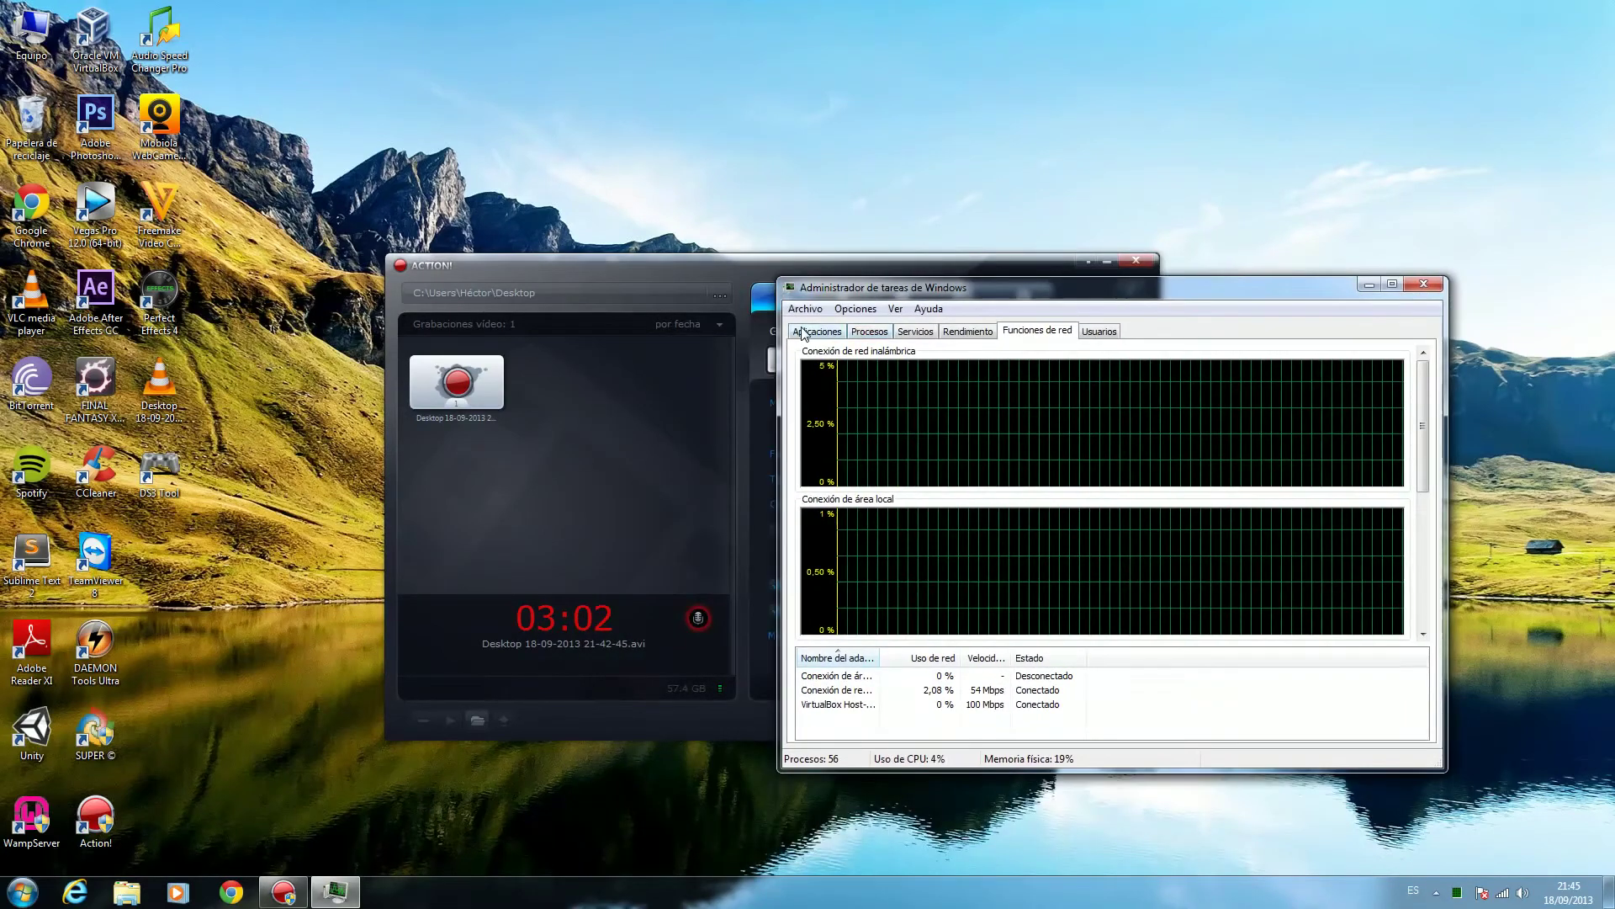
{"action": "left_click", "coordinate": [803, 332]}
{"action": "left_click_drag", "start_coordinate": [952, 284], "coordinate": [1126, 257]}
{"action": "left_click", "coordinate": [1028, 333]}
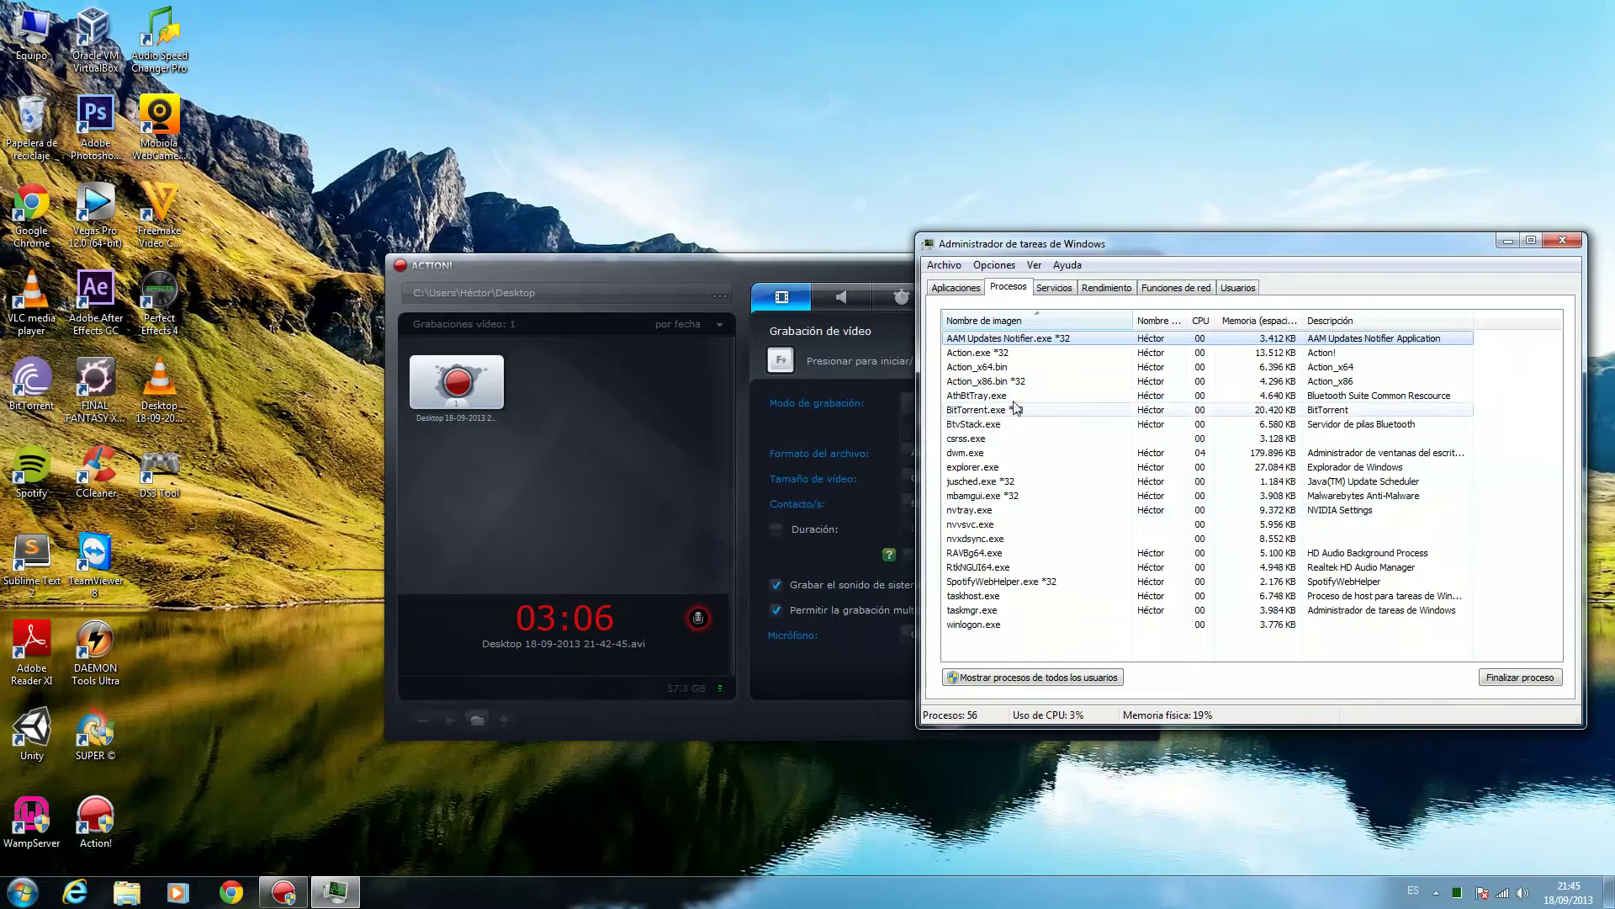
Examine the CPU and memory use of the Action.exe, Action_x64.bin and Action_x86.bin processes.
{"action": "left_click", "coordinate": [1012, 353]}
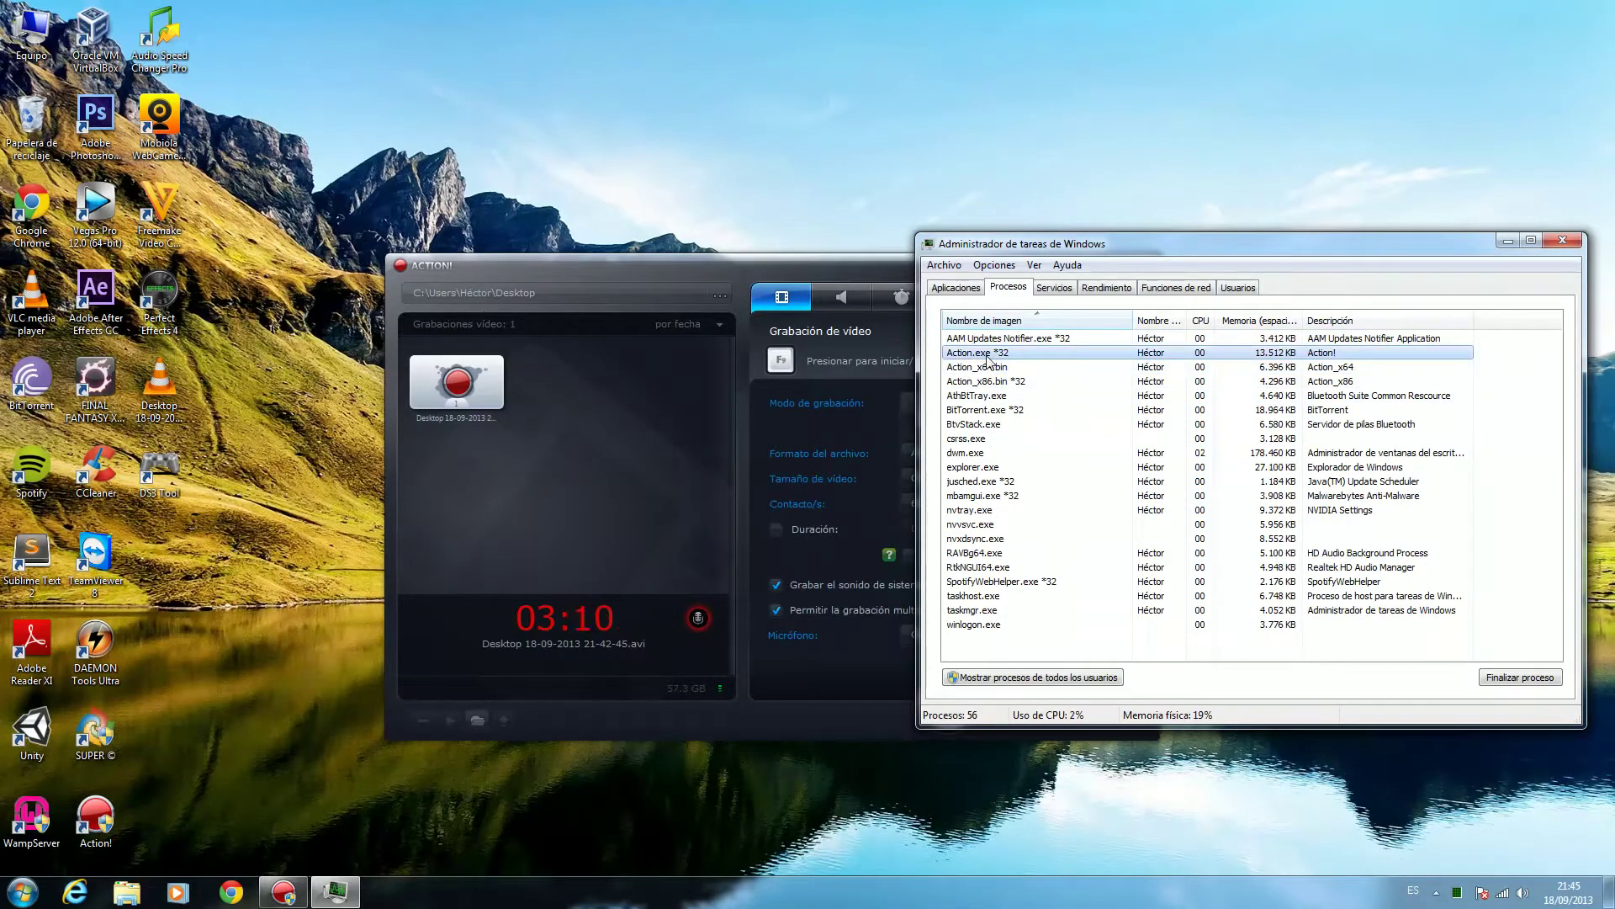
{"action": "left_click", "coordinate": [1001, 368]}
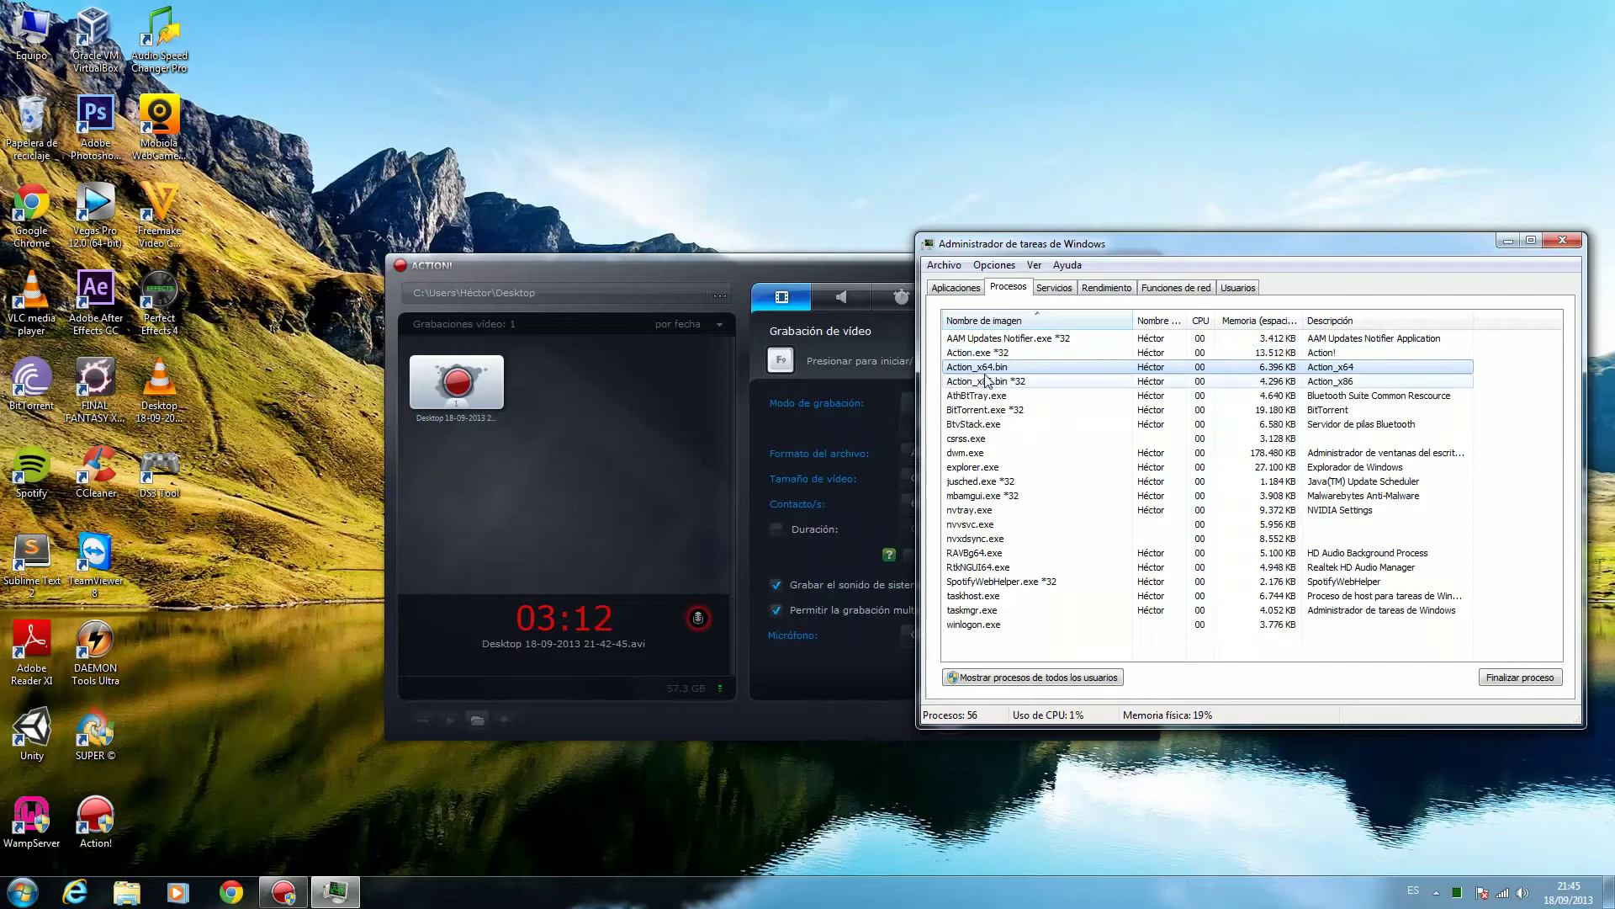
{"action": "left_click", "coordinate": [979, 383]}
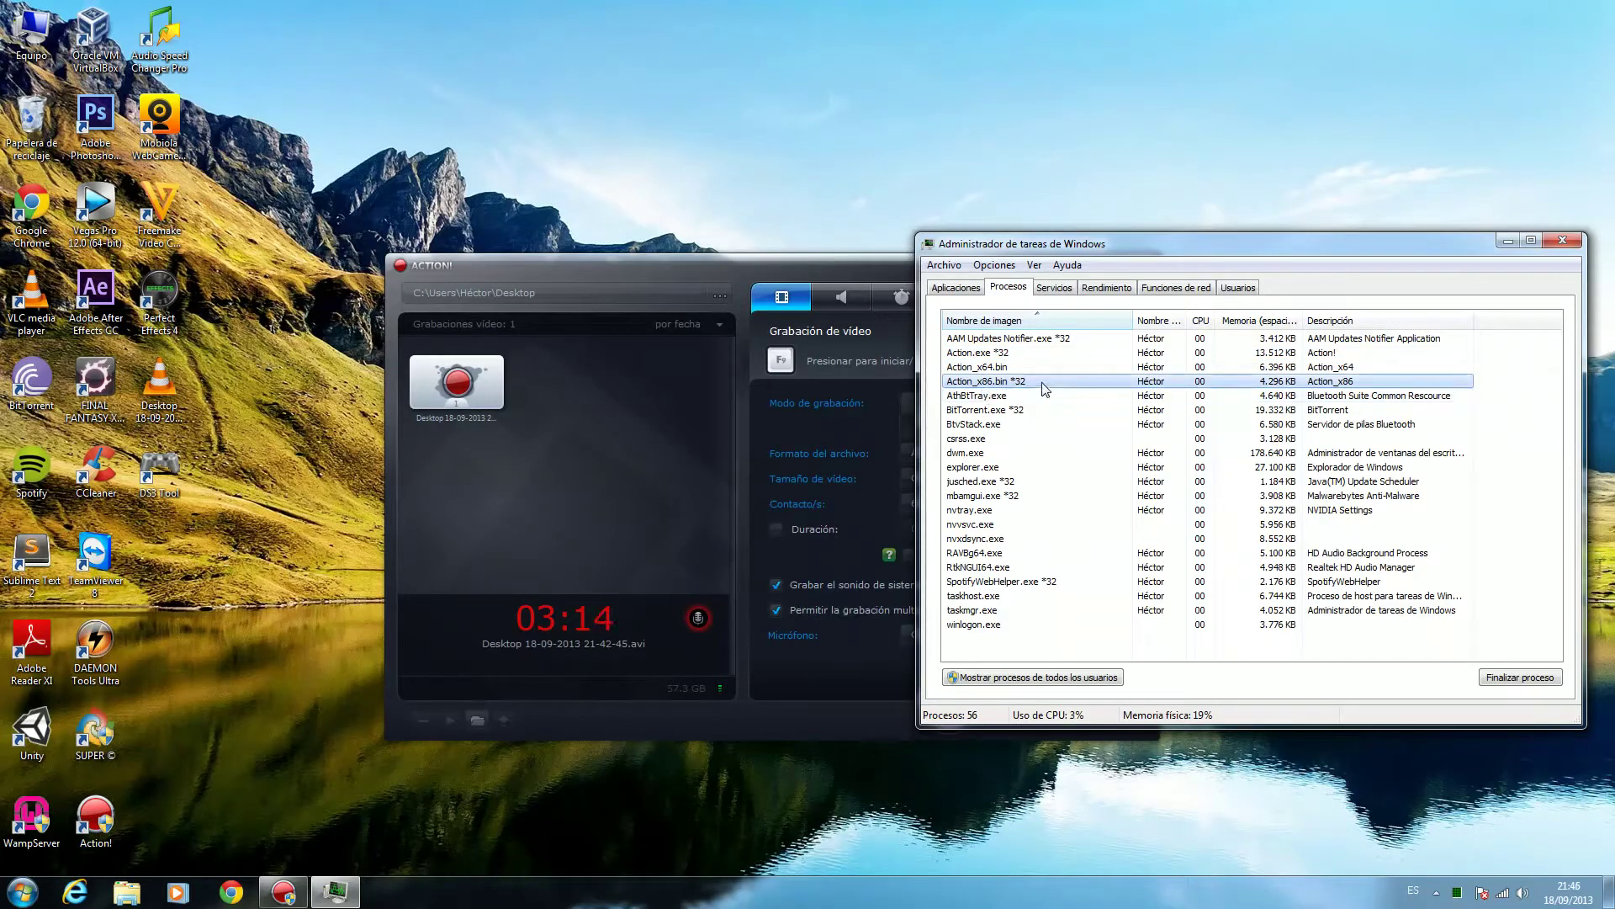
{"action": "left_click", "coordinate": [1035, 354]}
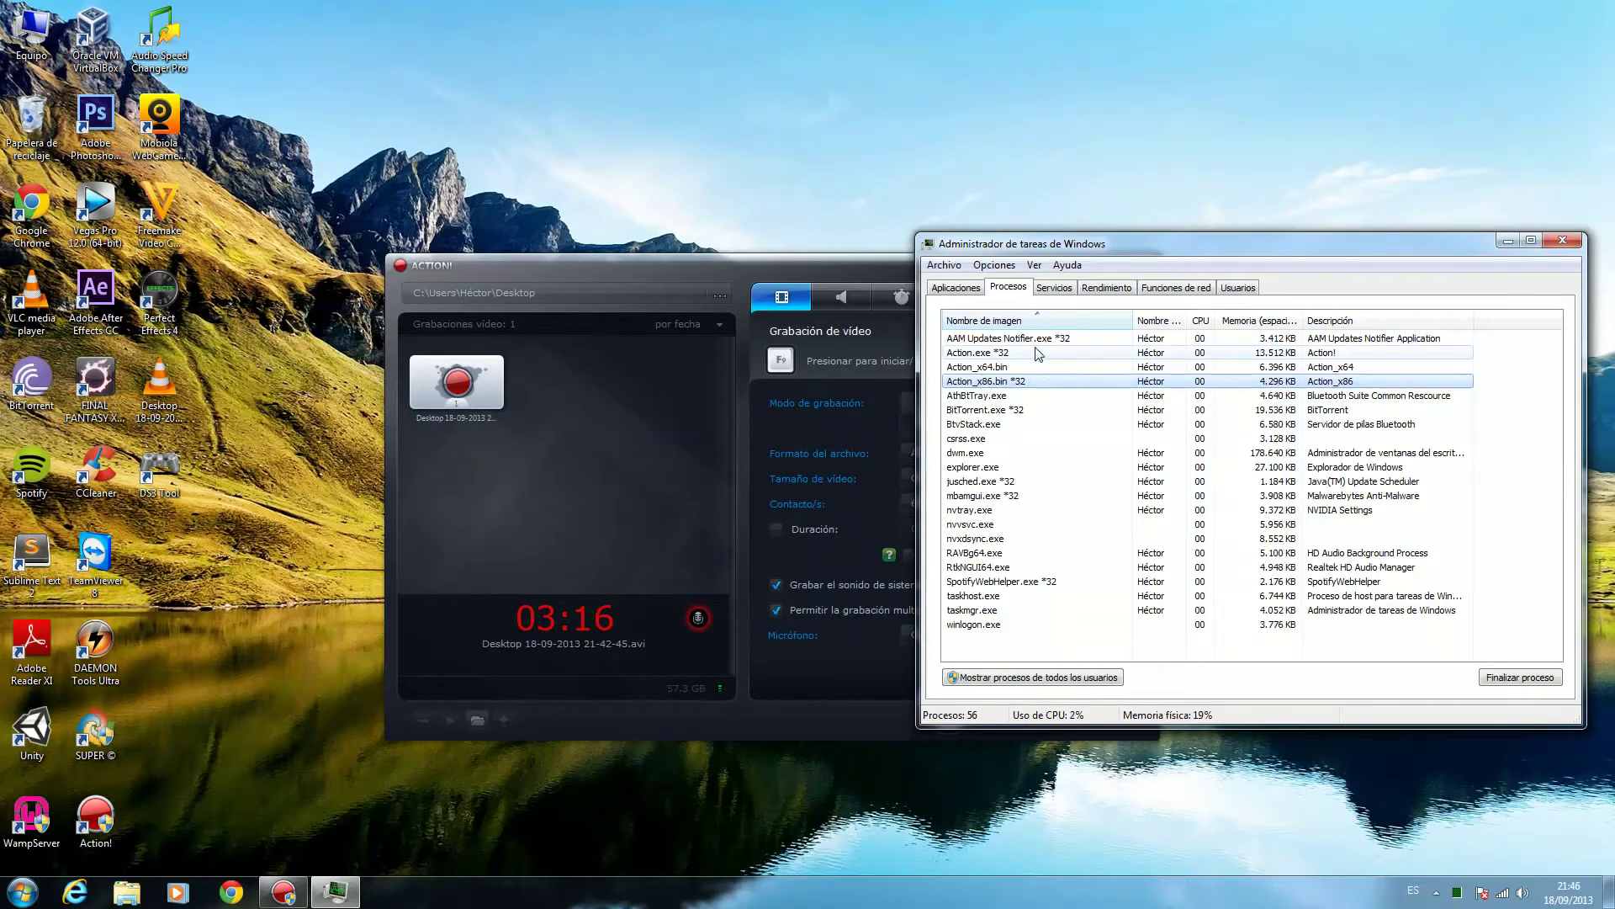
{"action": "left_click", "coordinate": [1034, 367]}
{"action": "left_click", "coordinate": [1023, 381]}
{"action": "left_click", "coordinate": [1027, 354]}
{"action": "left_click", "coordinate": [1028, 382]}
Move the Task Manager away from the recorder's options and close it.
{"action": "left_click_drag", "start_coordinate": [1188, 250], "coordinate": [1144, 308]}
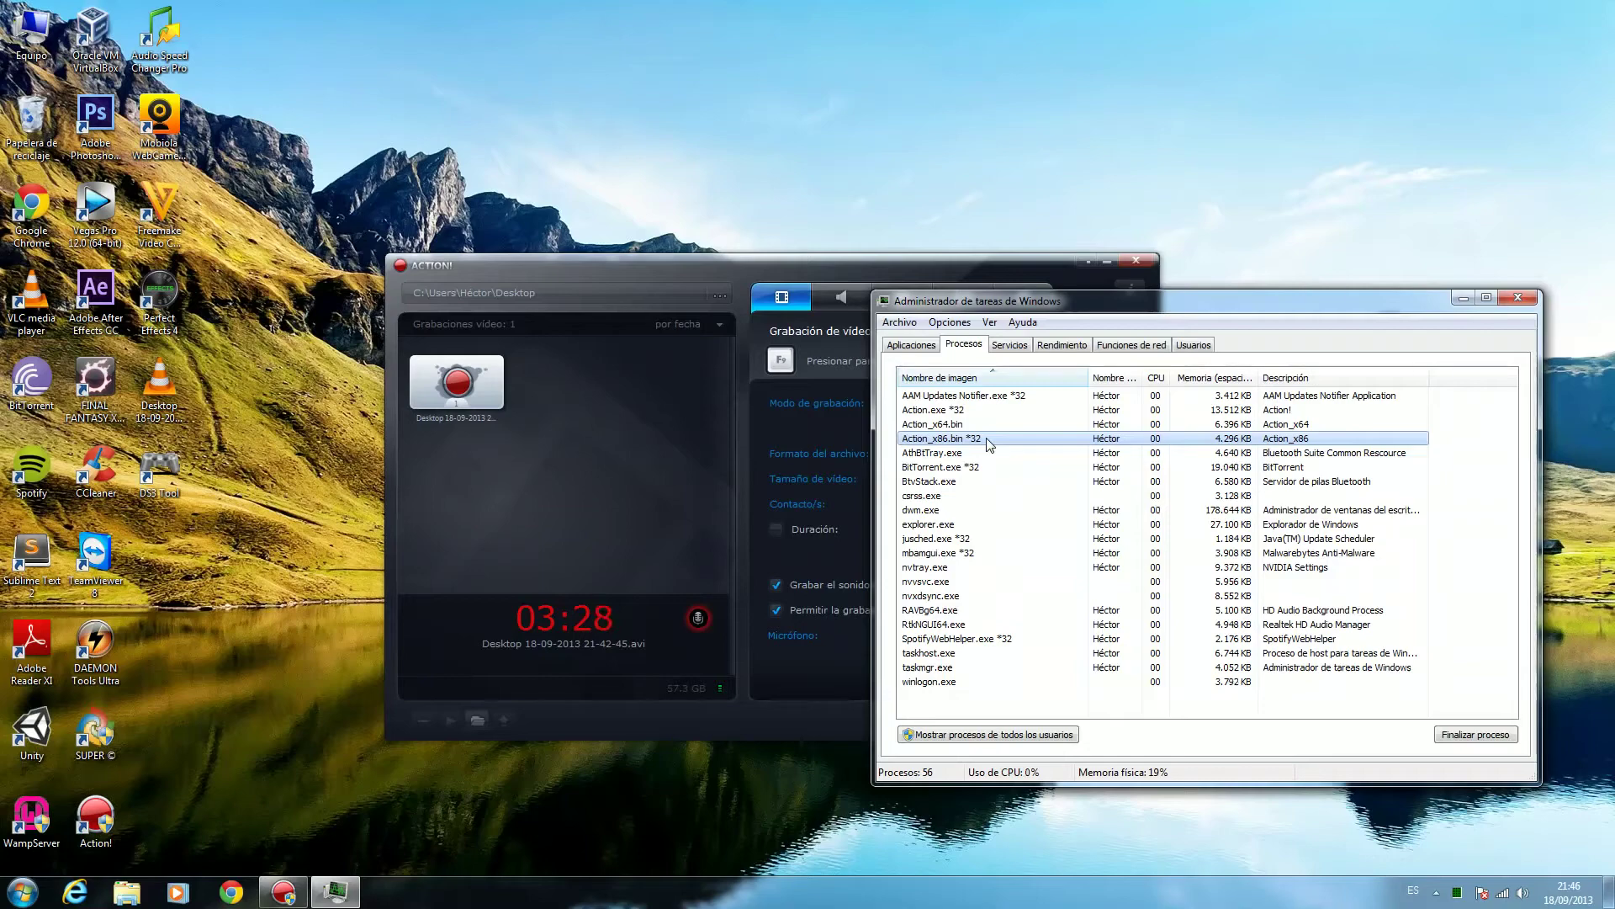
{"action": "left_click_drag", "start_coordinate": [1295, 297], "coordinate": [1221, 318]}
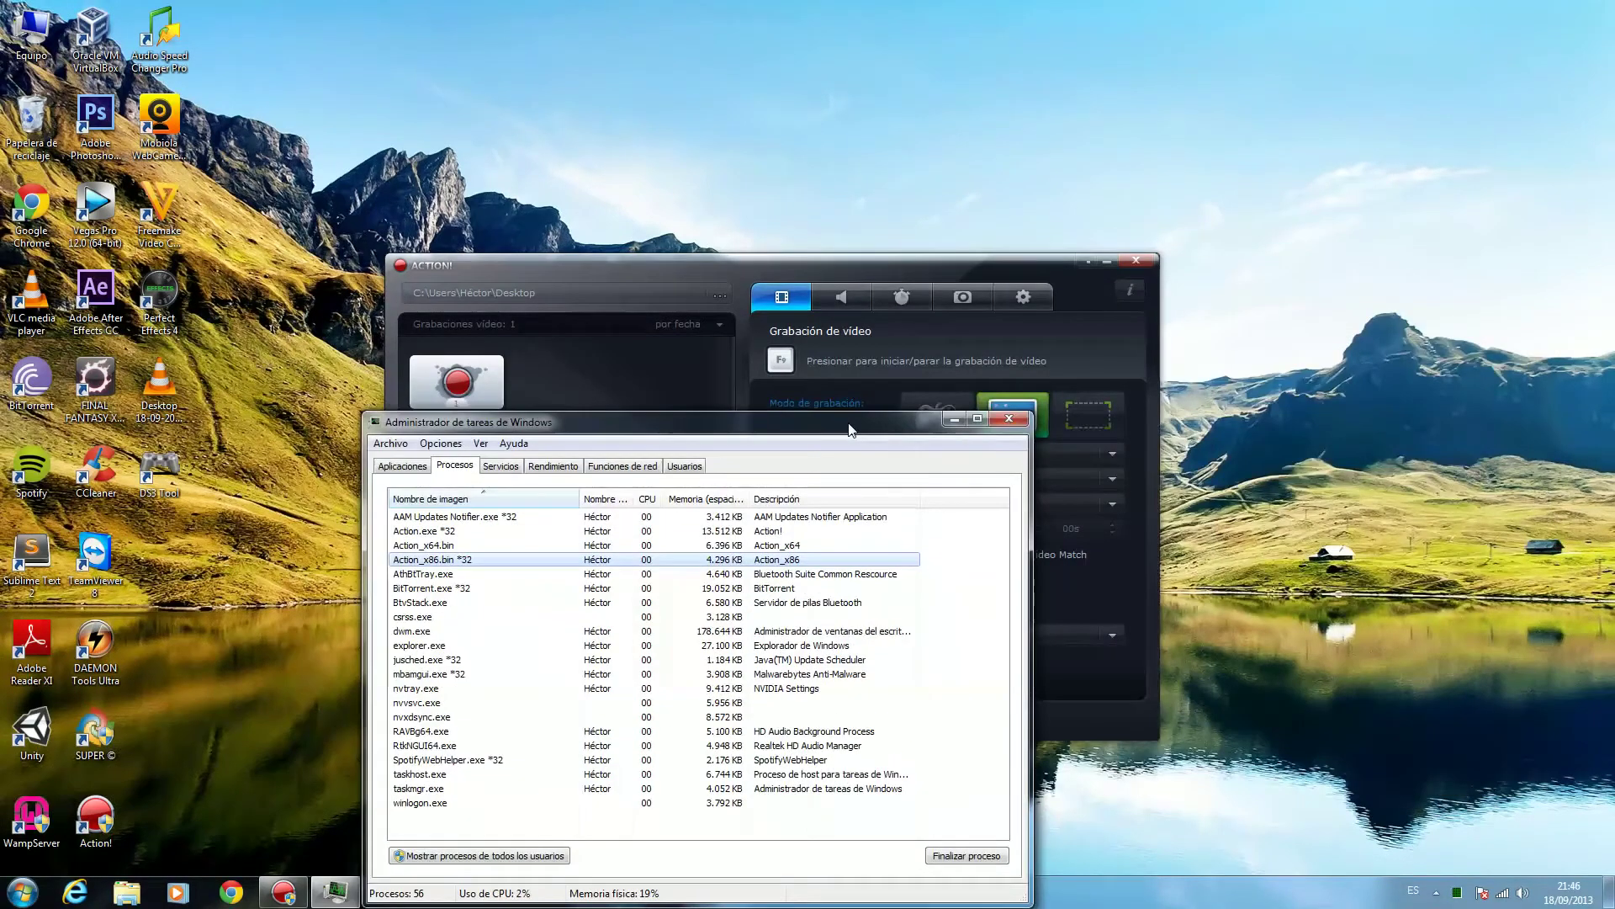
{"action": "left_click", "coordinate": [1009, 419]}
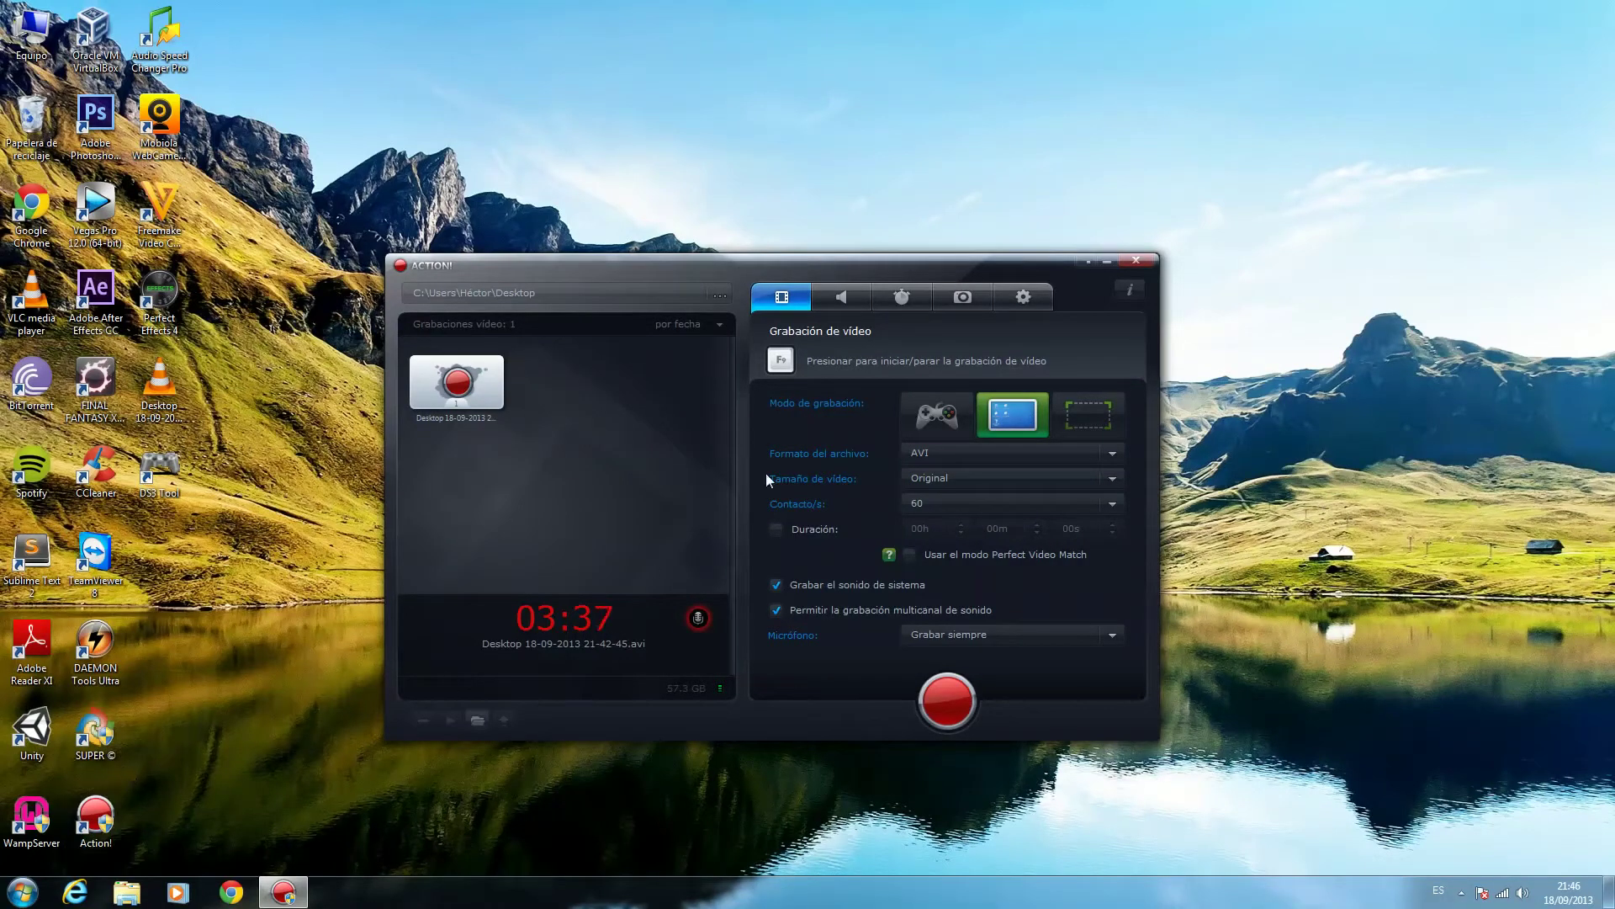
{"action": "mouse_move", "coordinate": [887, 257]}
{"action": "left_mouse_down"}
{"action": "mouse_move", "coordinate": [941, 210]}
{"action": "mouse_move", "coordinate": [892, 238]}
{"action": "left_mouse_up"}
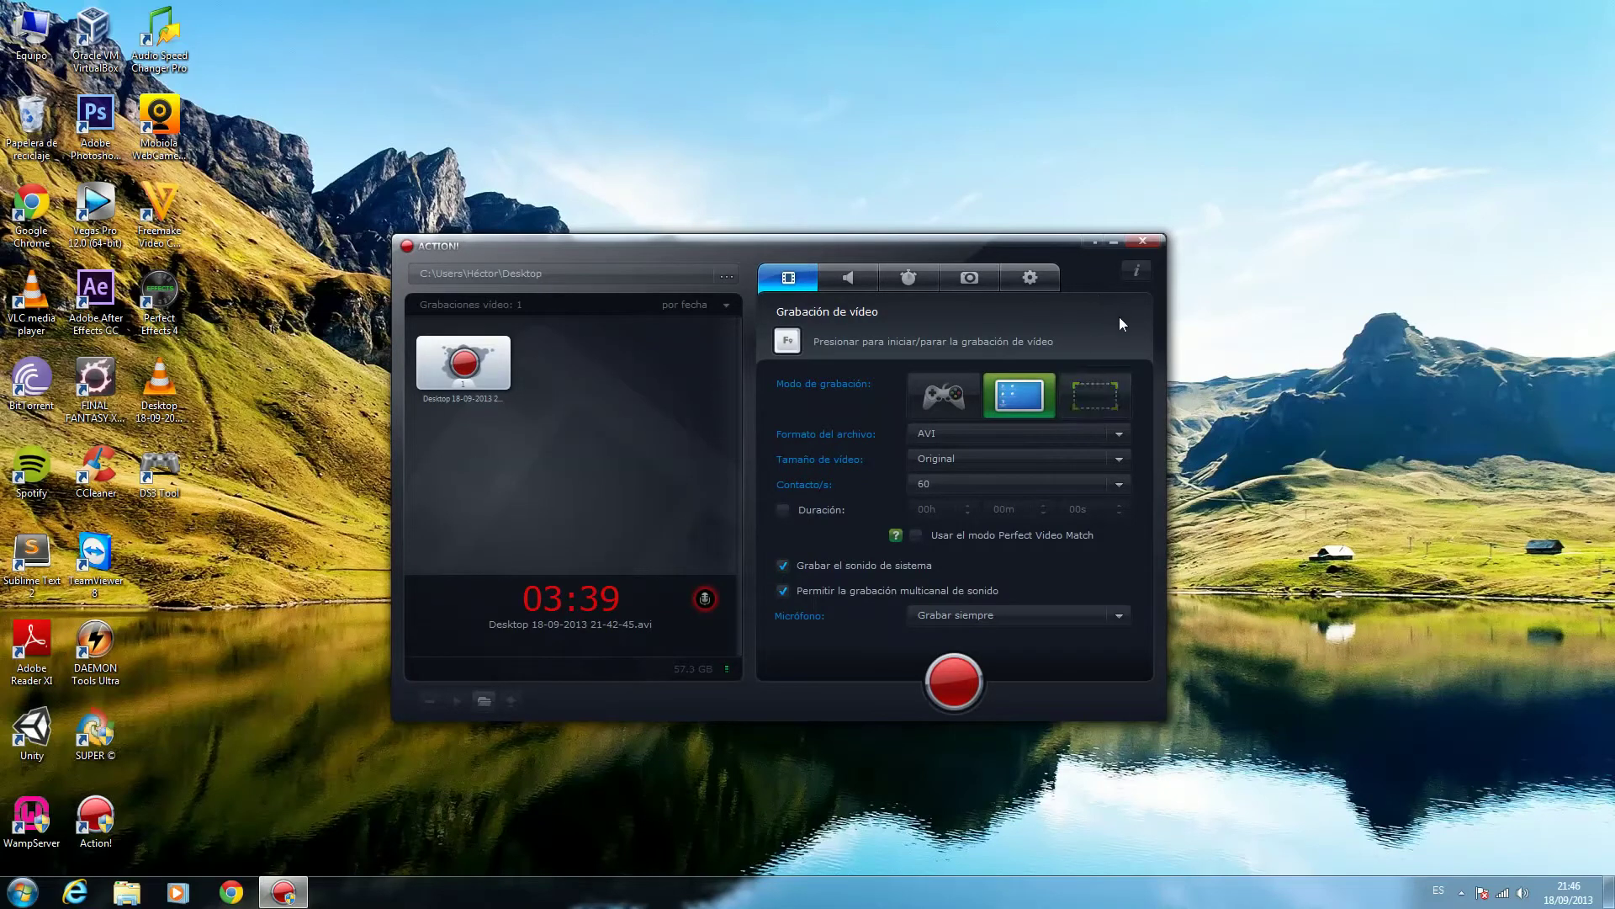
{"action": "left_click_drag", "start_coordinate": [945, 239], "coordinate": [1015, 288]}
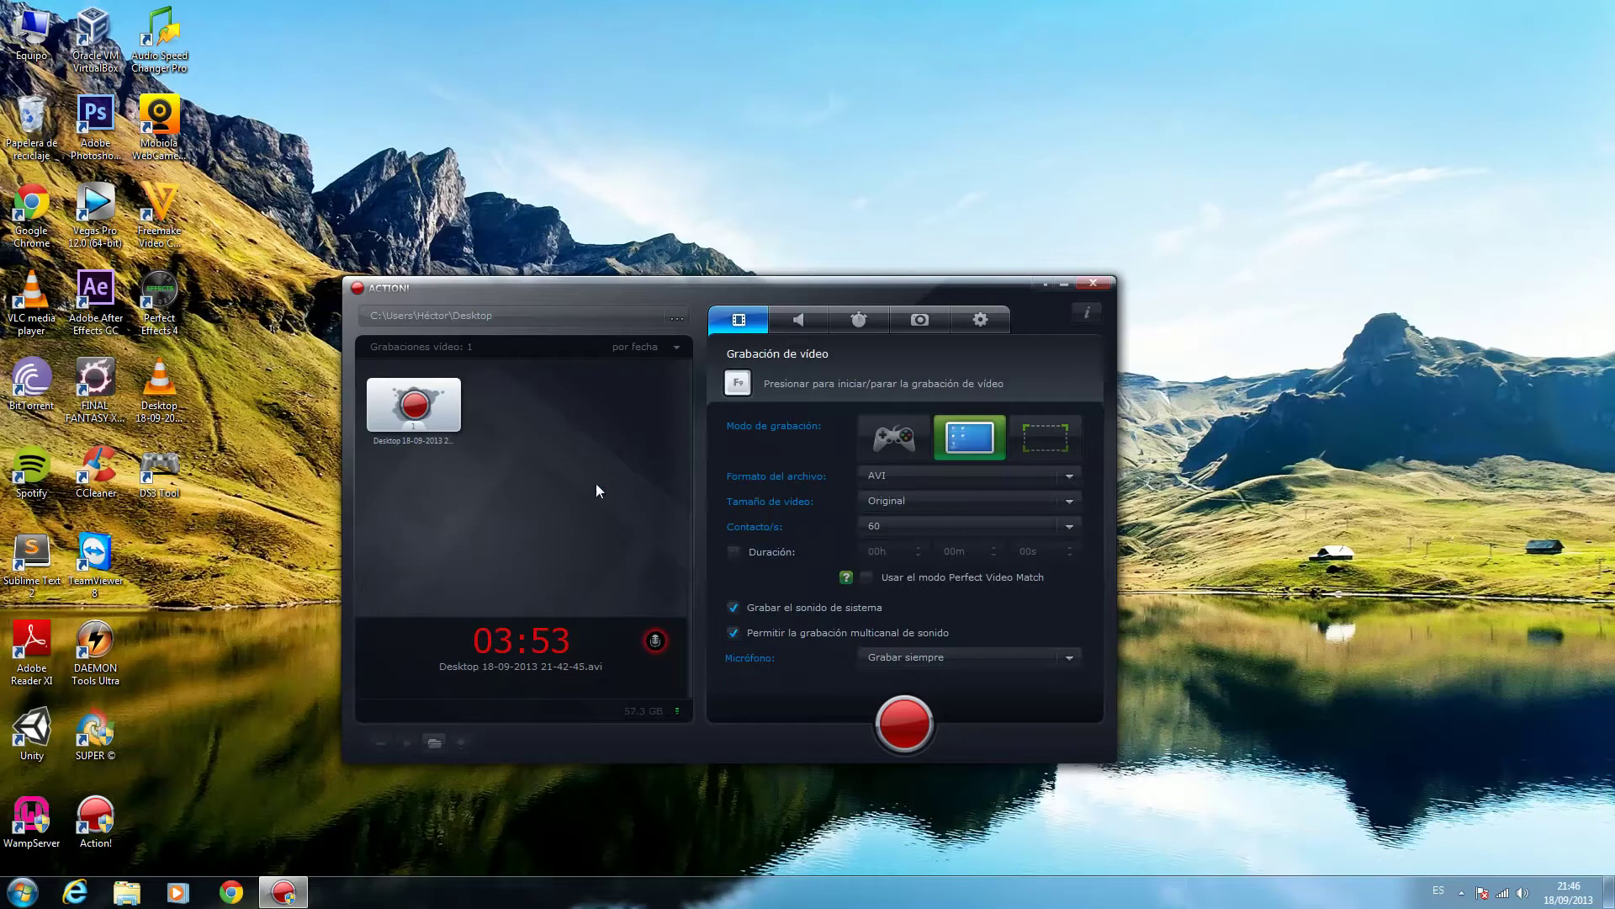
Review the file formats offered for video recording, AVI and MP4 (480p), and keep AVI.
{"action": "left_click_drag", "start_coordinate": [632, 300], "coordinate": [668, 303]}
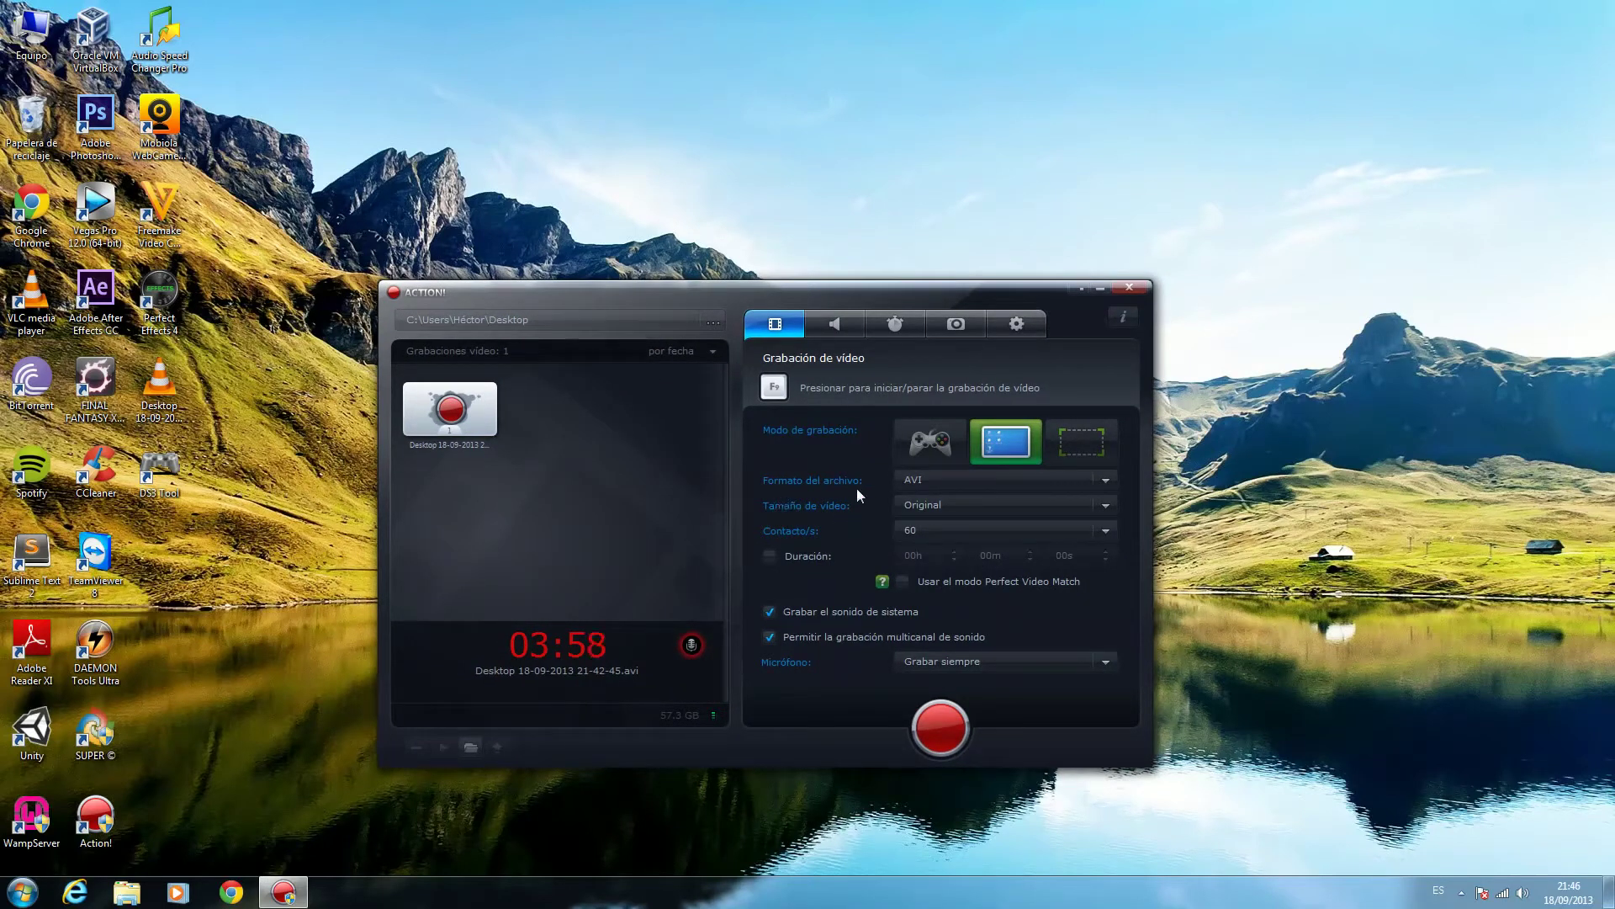
{"action": "left_click", "coordinate": [1110, 481]}
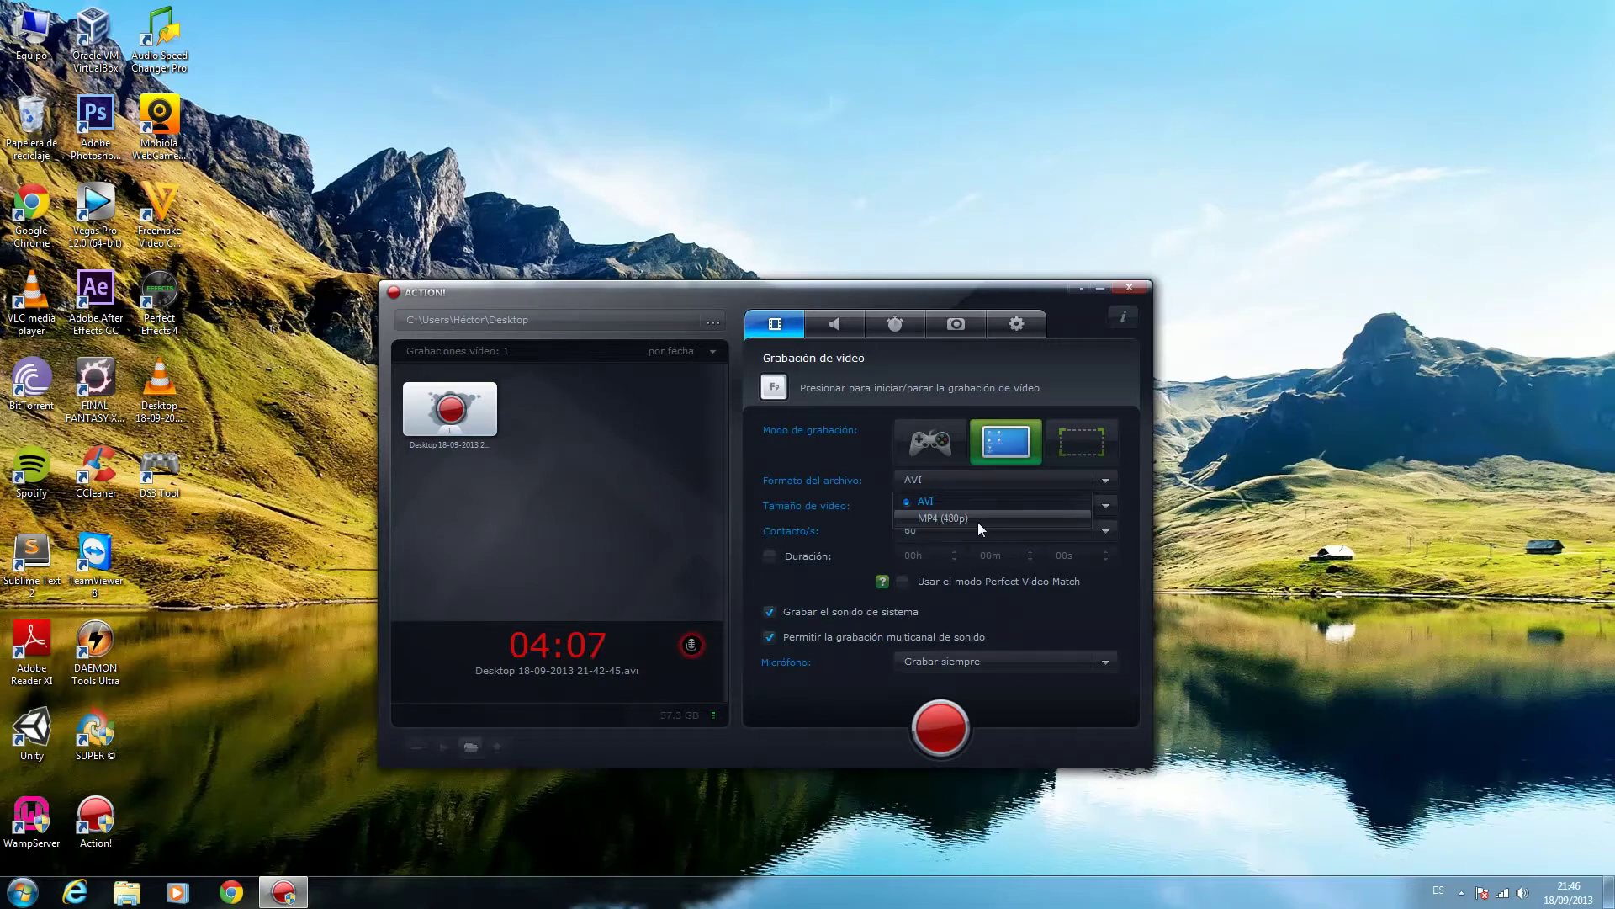
{"action": "left_click", "coordinate": [1008, 501]}
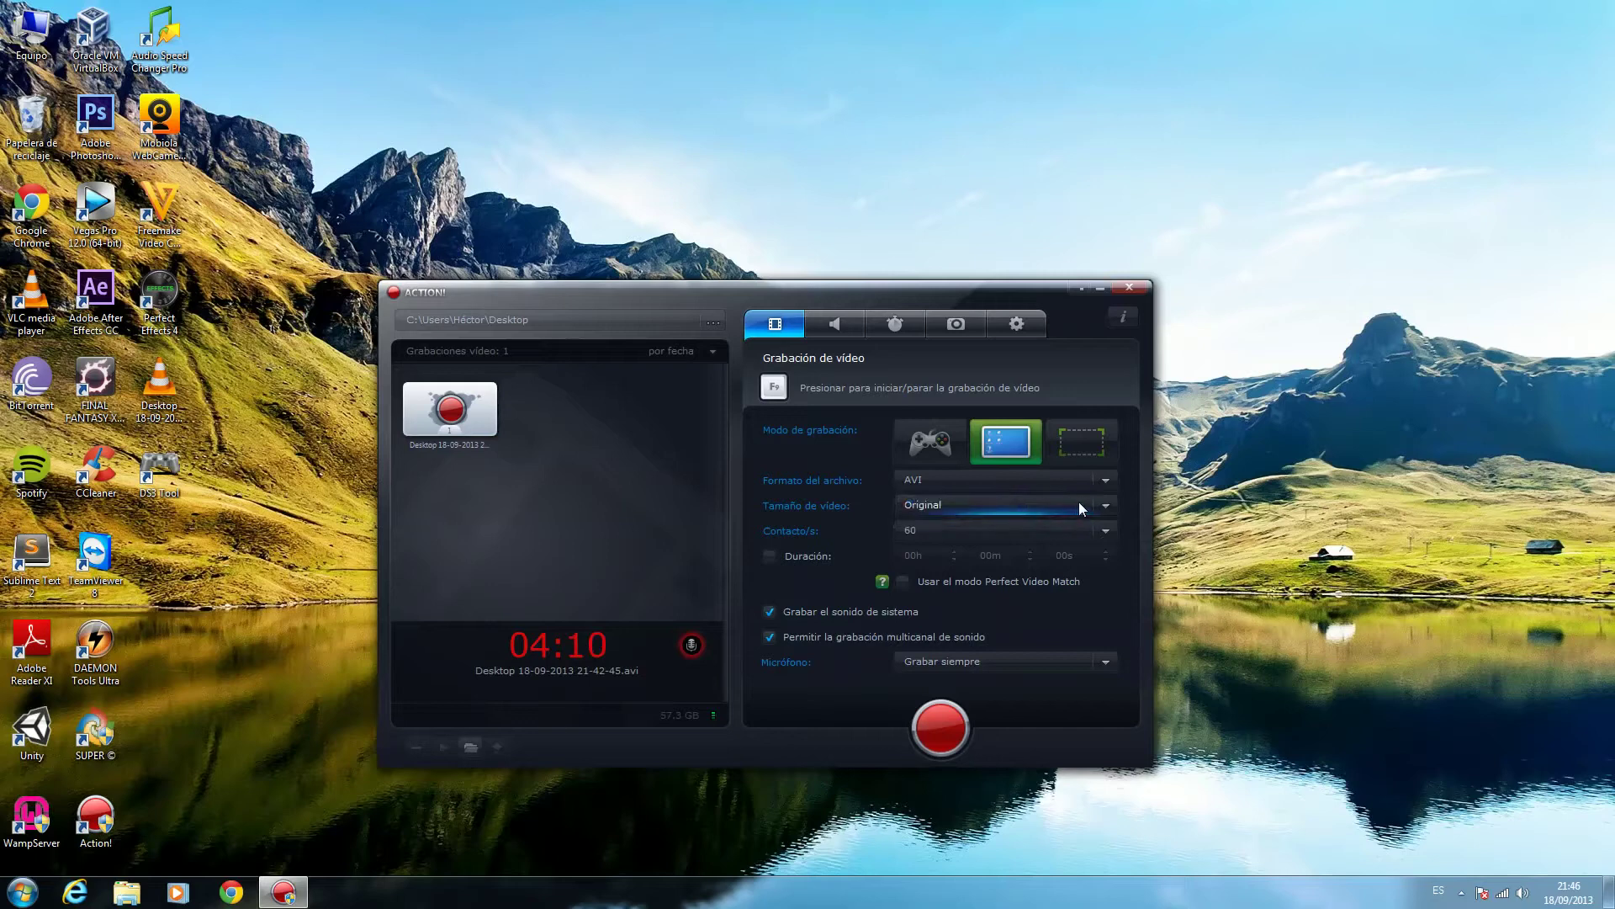
{"action": "left_click", "coordinate": [1107, 478]}
{"action": "left_click", "coordinate": [1107, 477]}
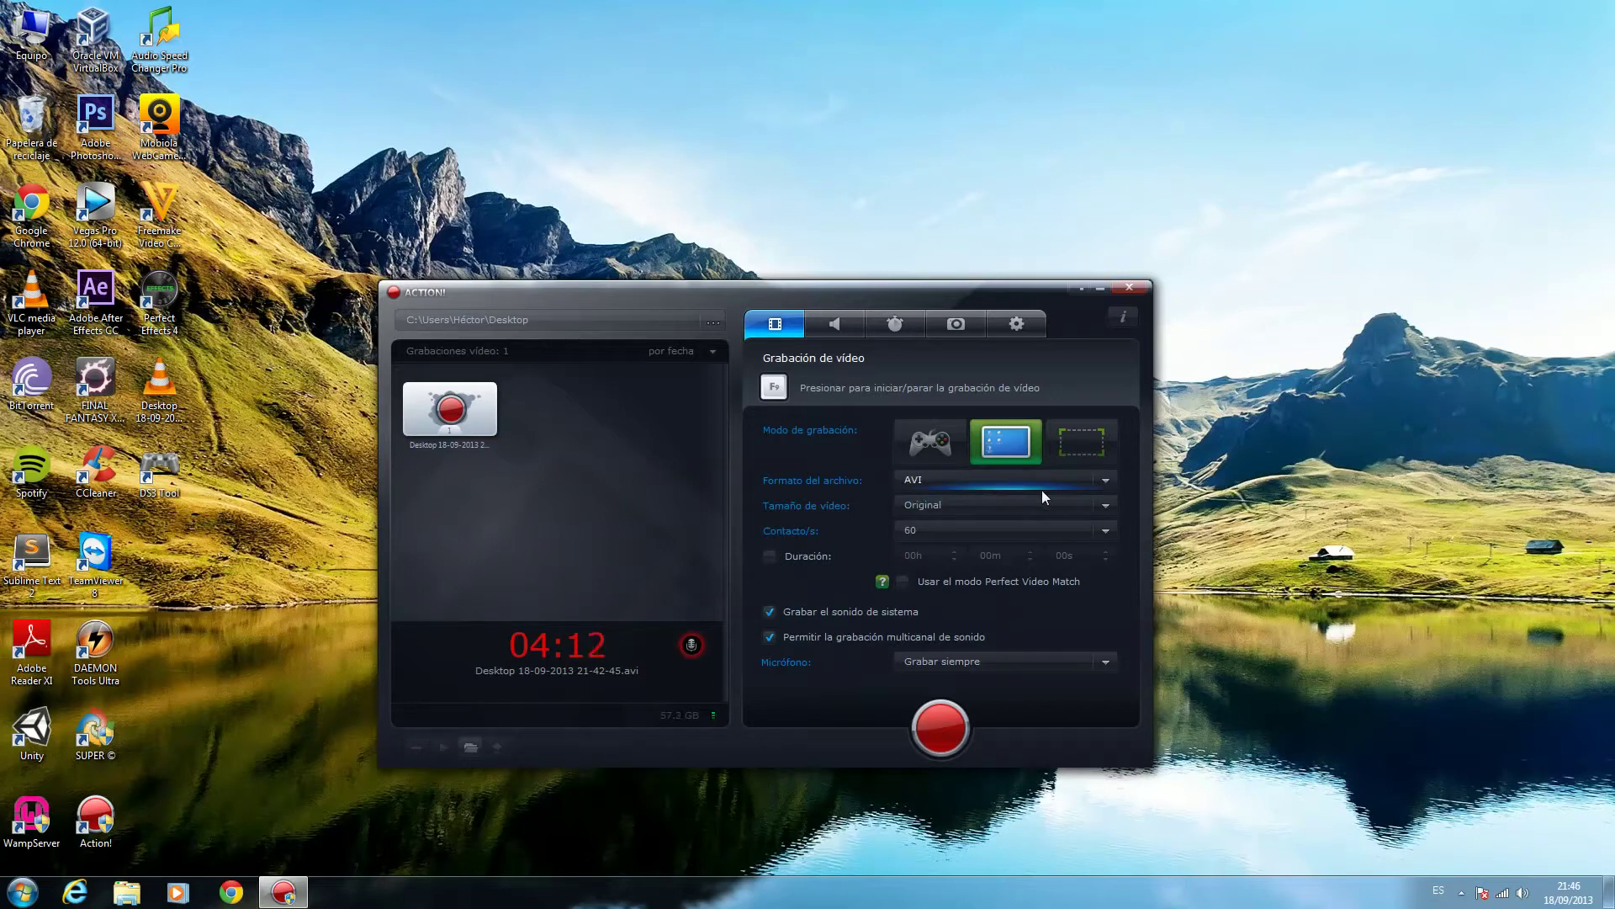
{"action": "left_click", "coordinate": [1108, 482]}
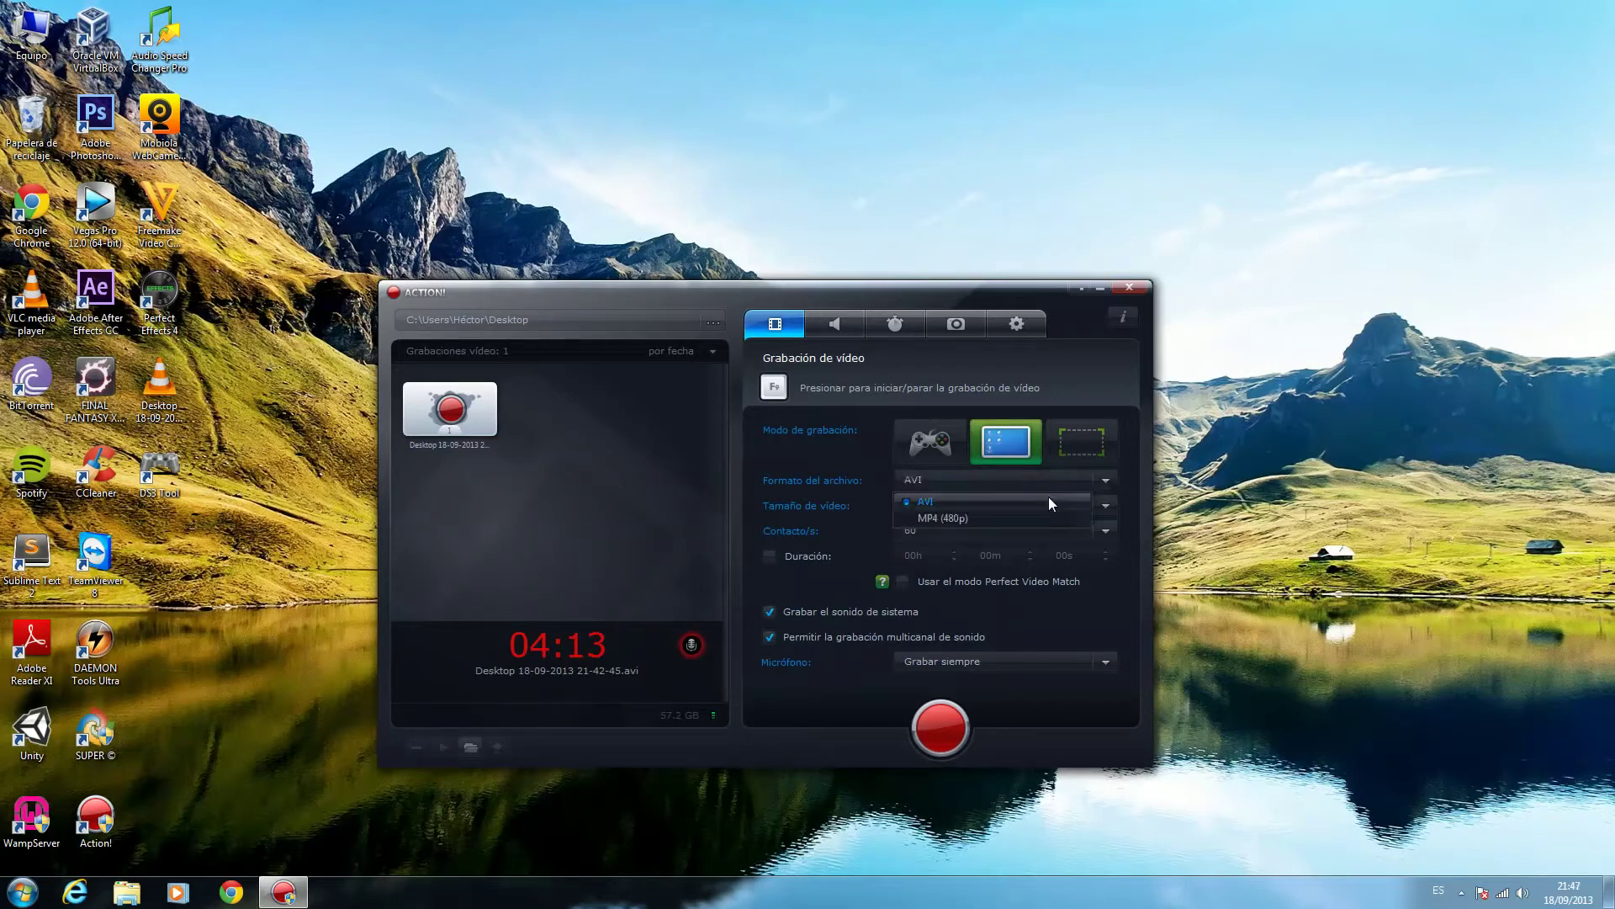
{"action": "left_click", "coordinate": [1102, 479]}
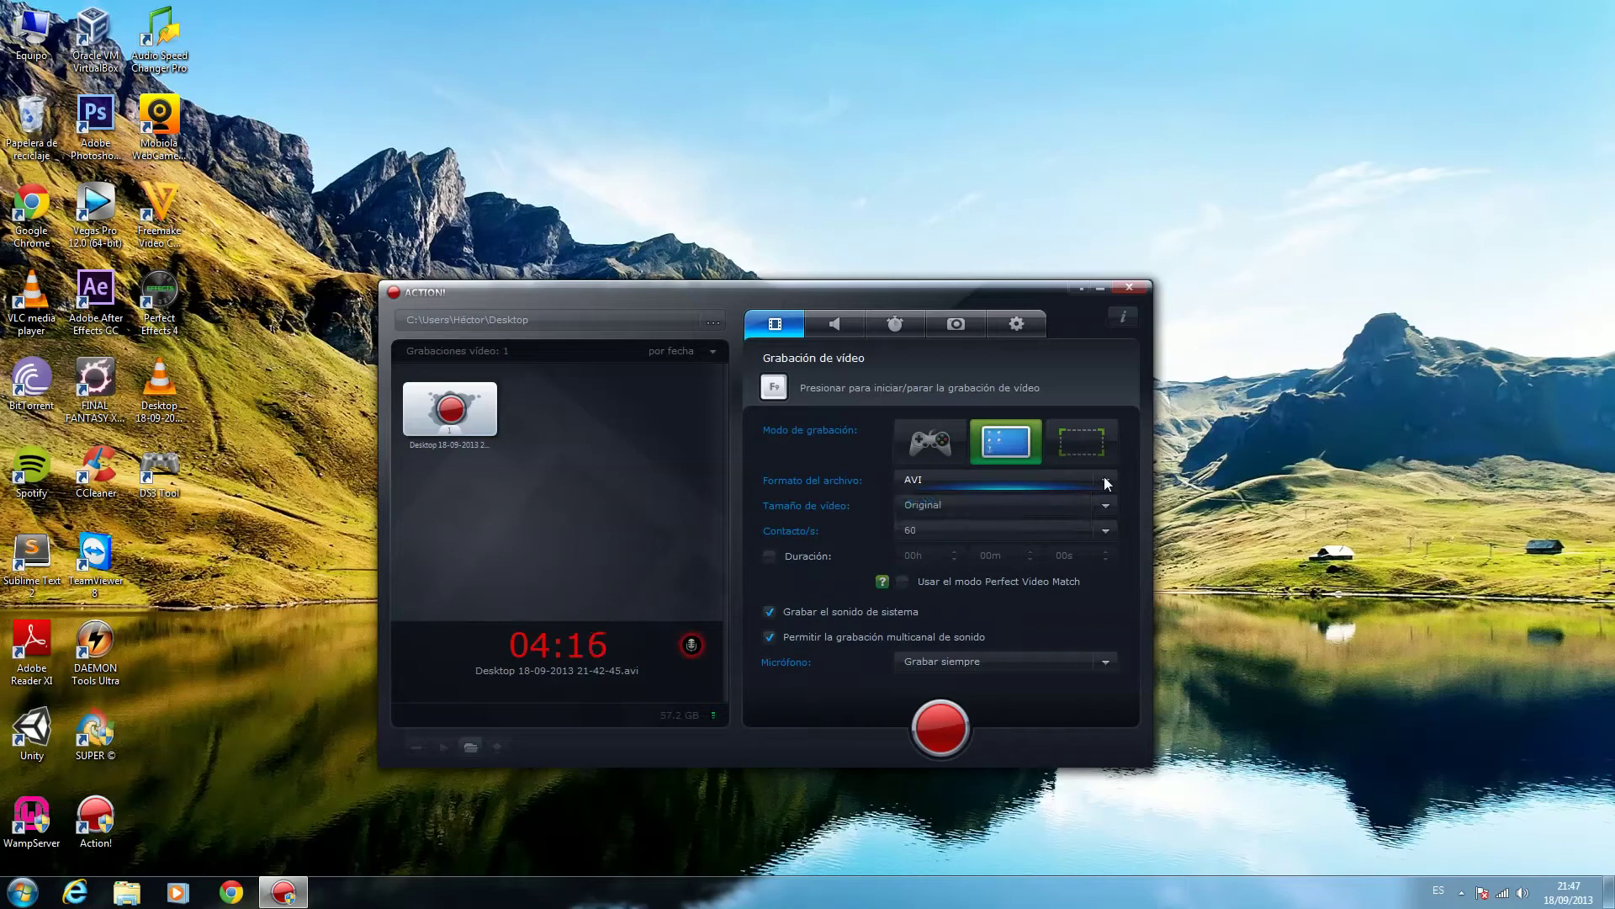
Review the video size choices from Original down to 480p and keep Original.
{"action": "left_click", "coordinate": [1107, 505]}
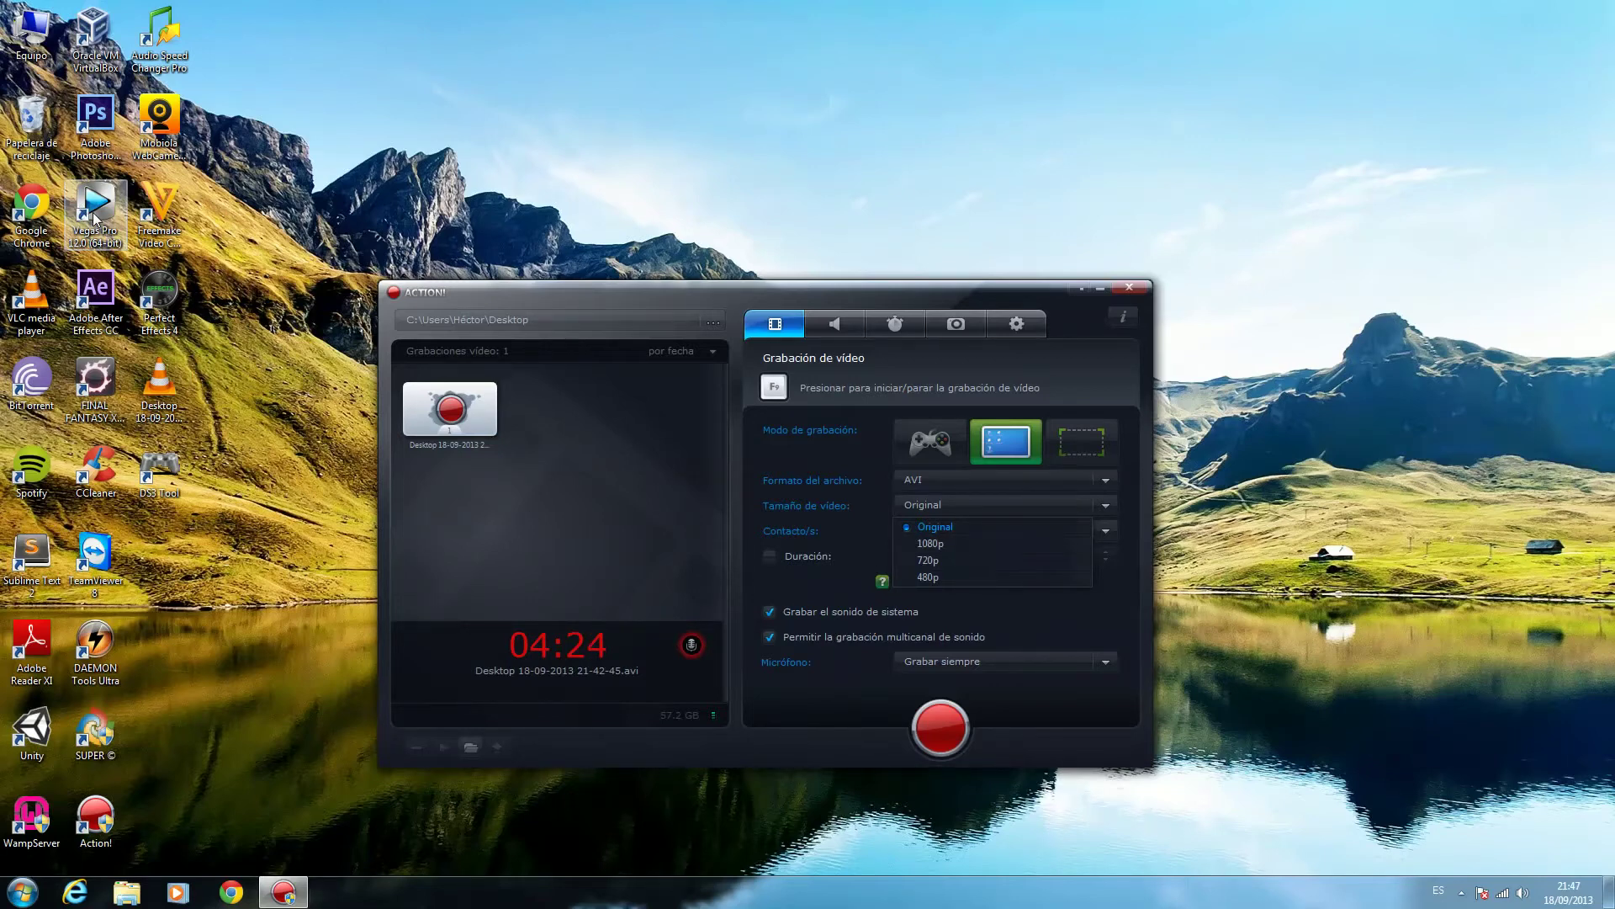
{"action": "left_click", "coordinate": [1016, 531]}
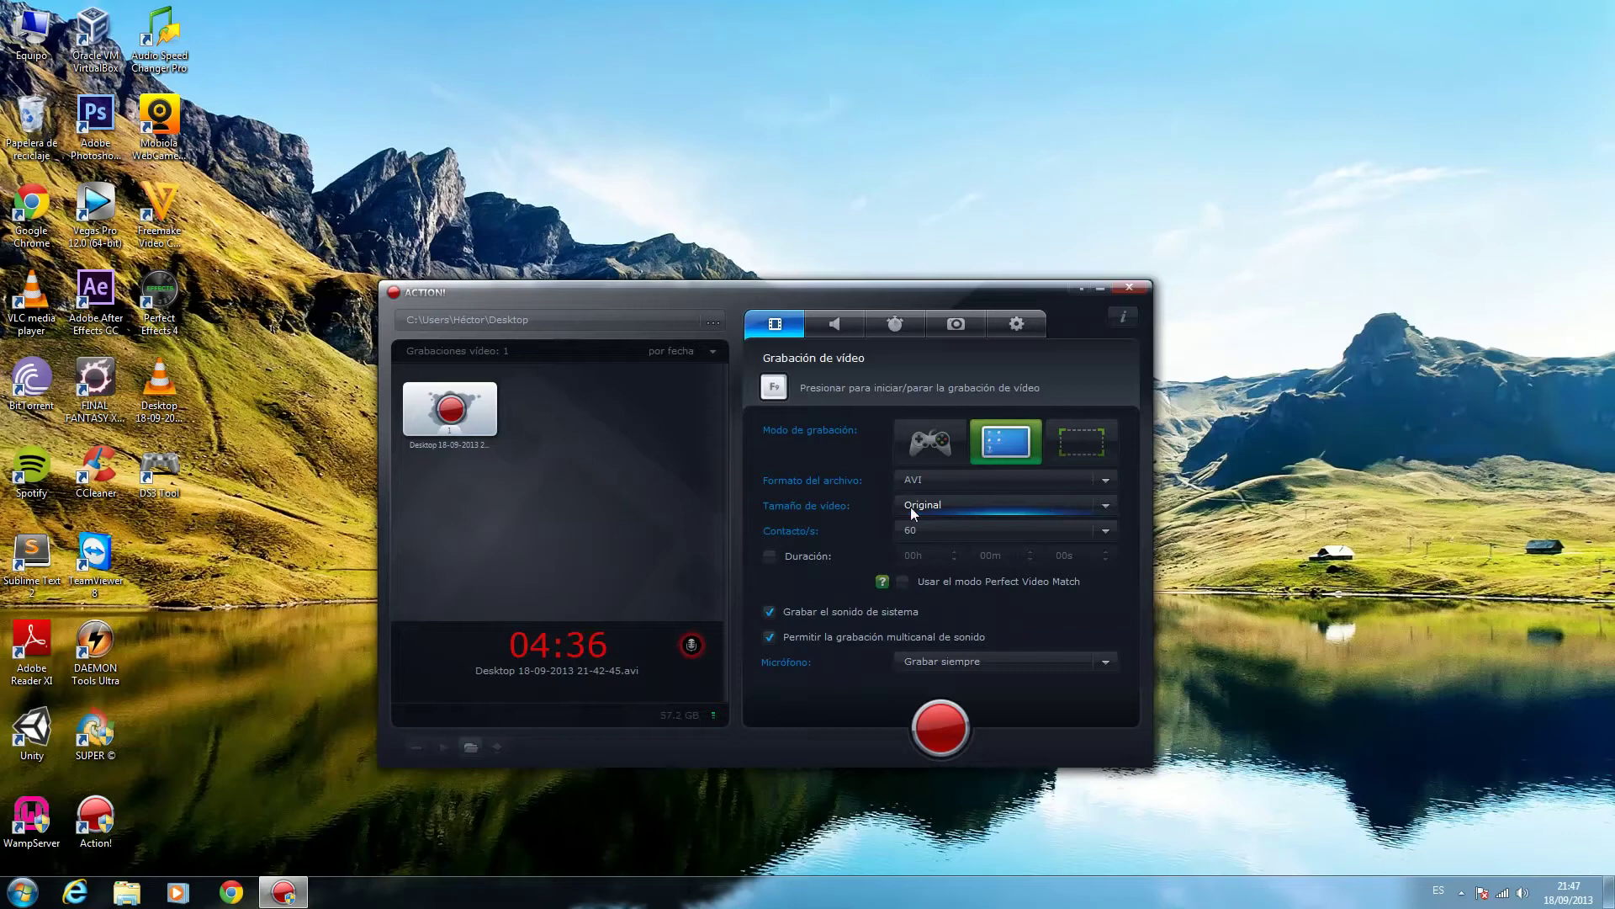
{"action": "left_click", "coordinate": [1107, 479]}
{"action": "left_click", "coordinate": [1015, 527]}
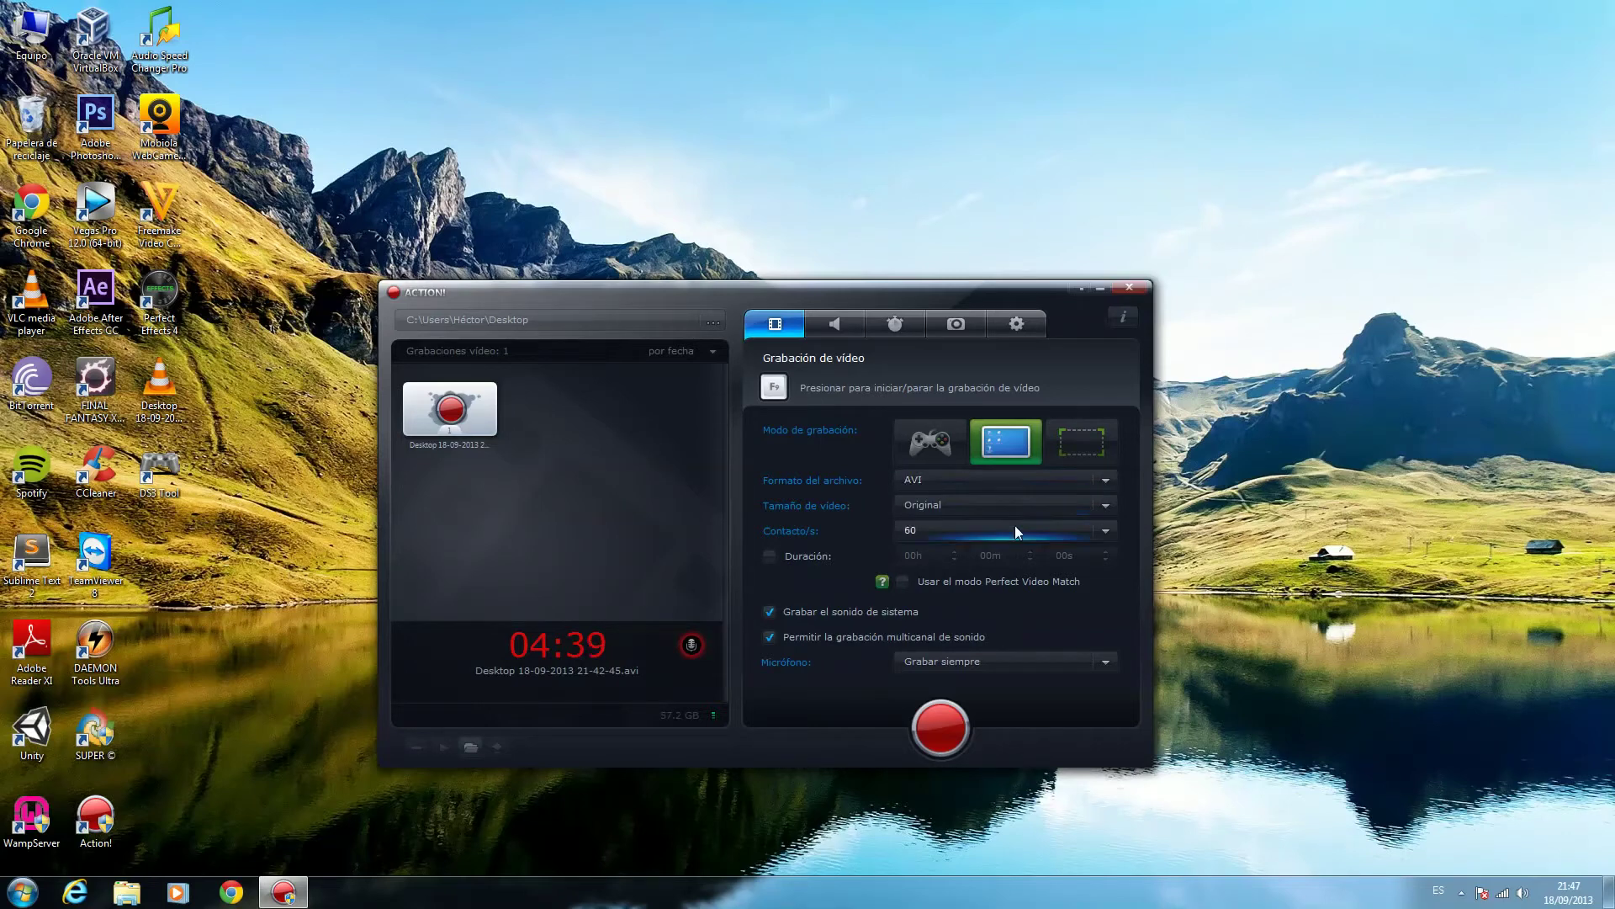
{"action": "left_click", "coordinate": [1102, 505]}
{"action": "left_click", "coordinate": [1102, 504]}
{"action": "left_click_drag", "start_coordinate": [862, 288], "coordinate": [830, 279]}
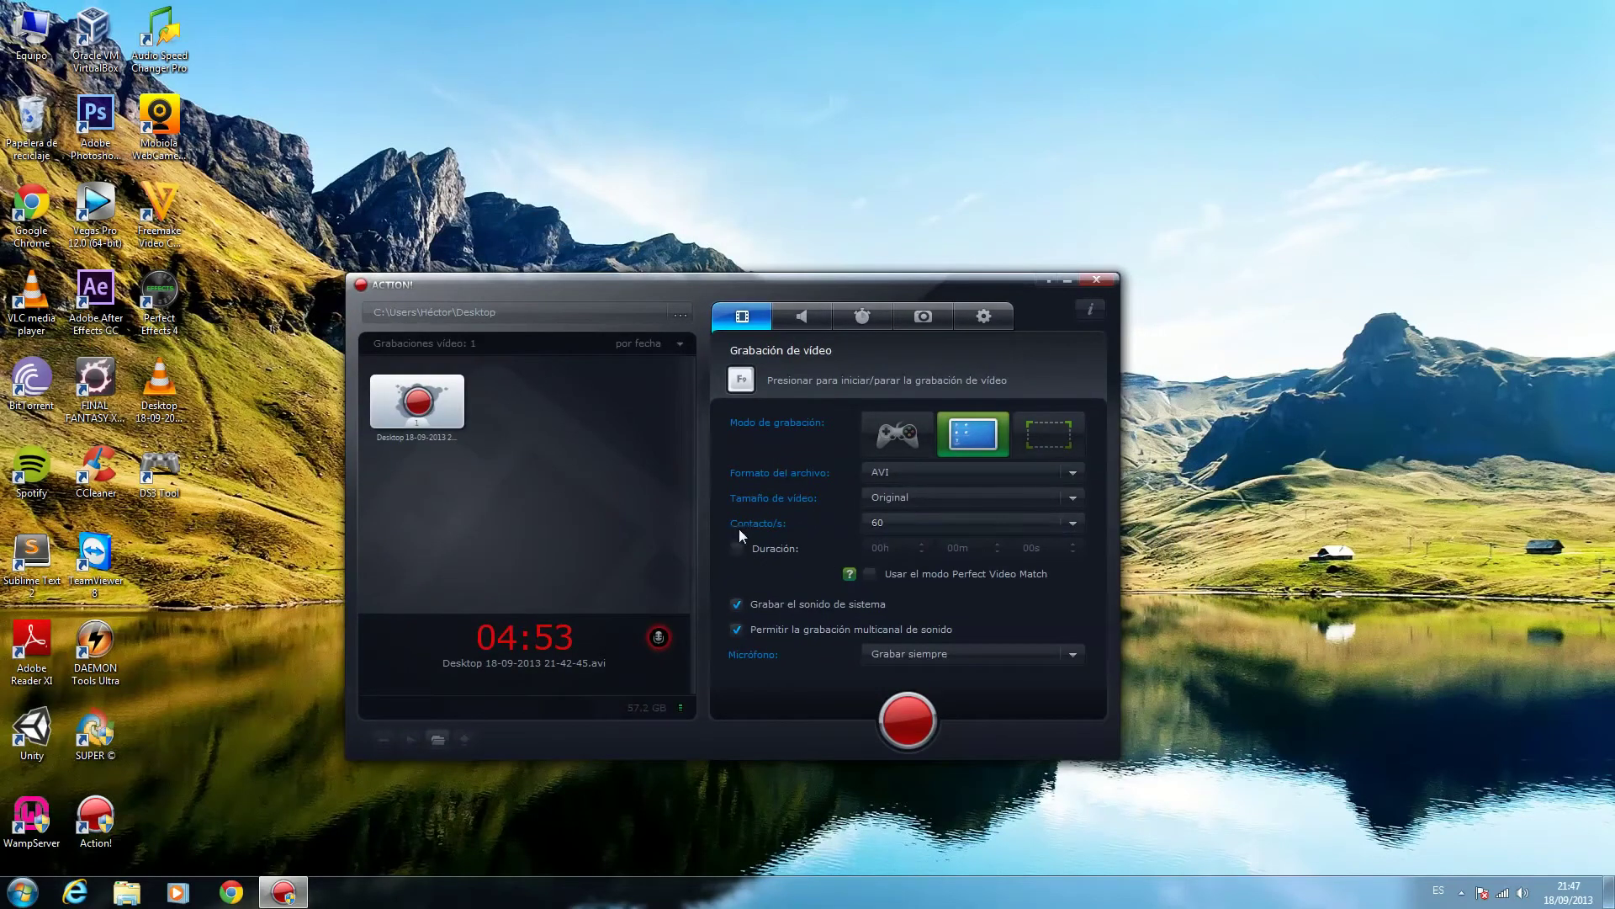
Review the recording frame rate choices from 60 down to 15 and keep 60.
{"action": "left_click", "coordinate": [1074, 522]}
{"action": "left_click", "coordinate": [1075, 523]}
{"action": "left_click", "coordinate": [1072, 518]}
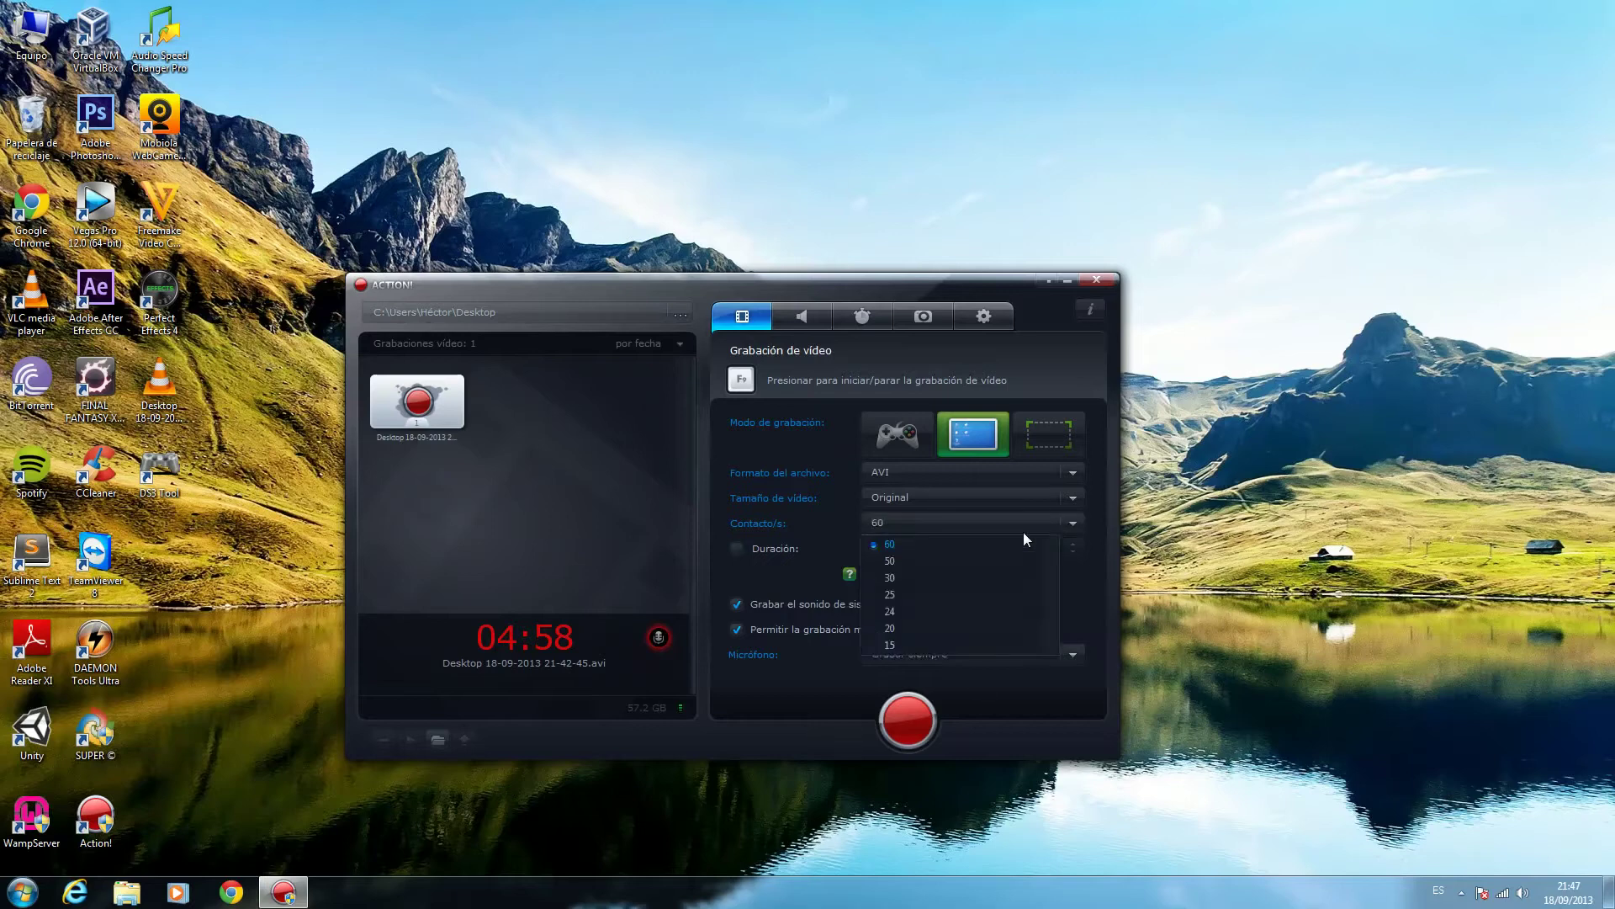
{"action": "left_click", "coordinate": [966, 548]}
{"action": "left_click", "coordinate": [1070, 523]}
{"action": "left_click", "coordinate": [1065, 525]}
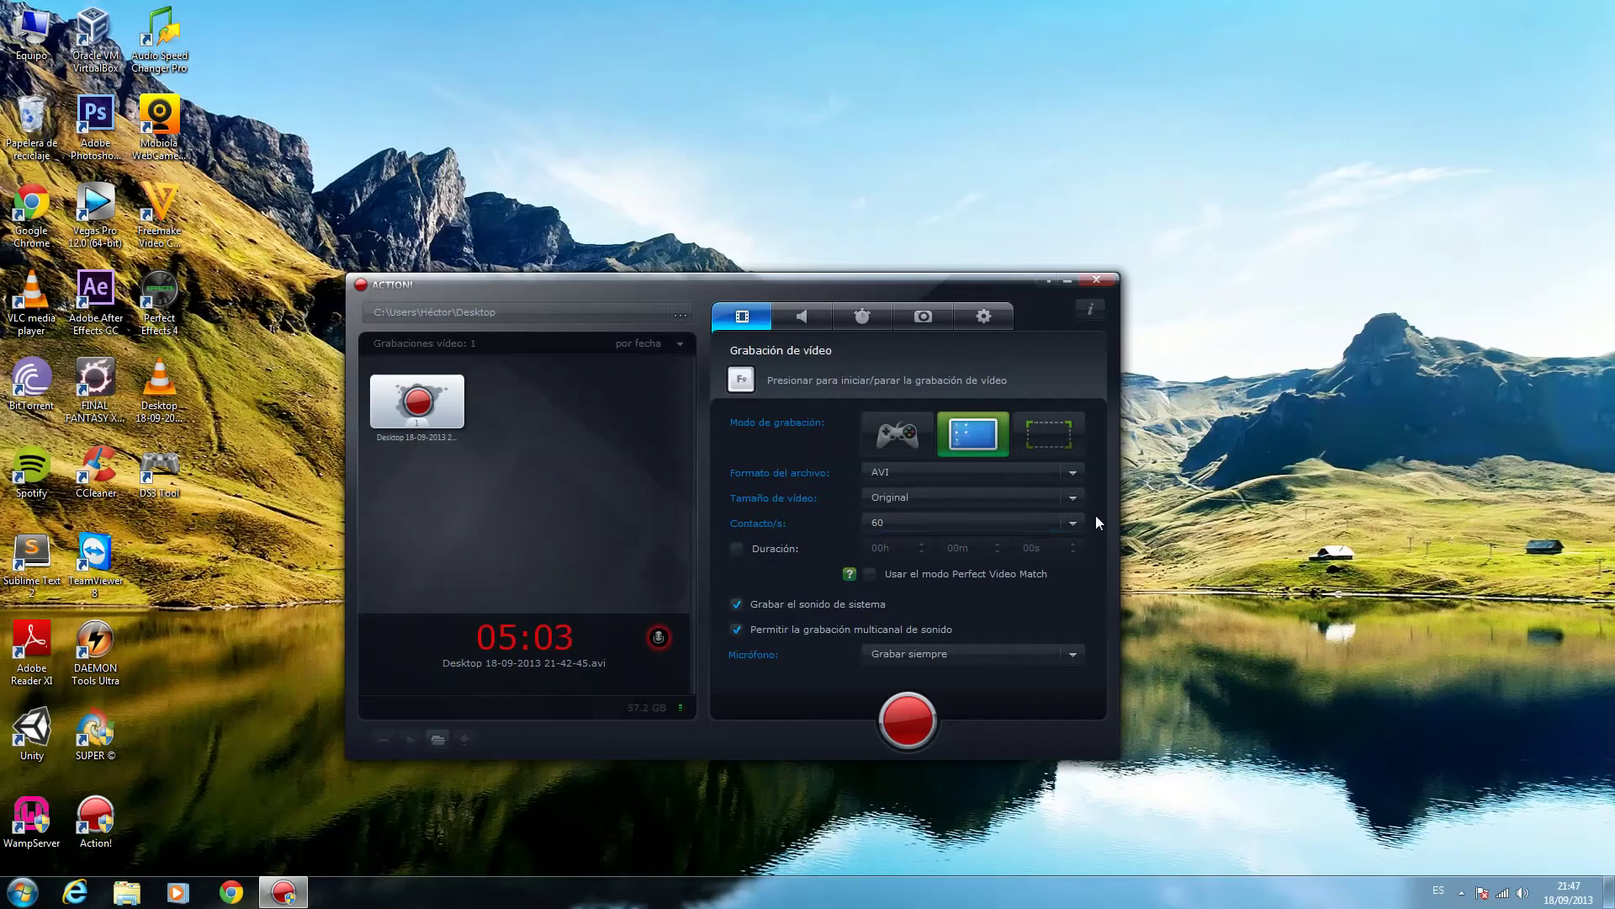
{"action": "left_click", "coordinate": [1074, 520]}
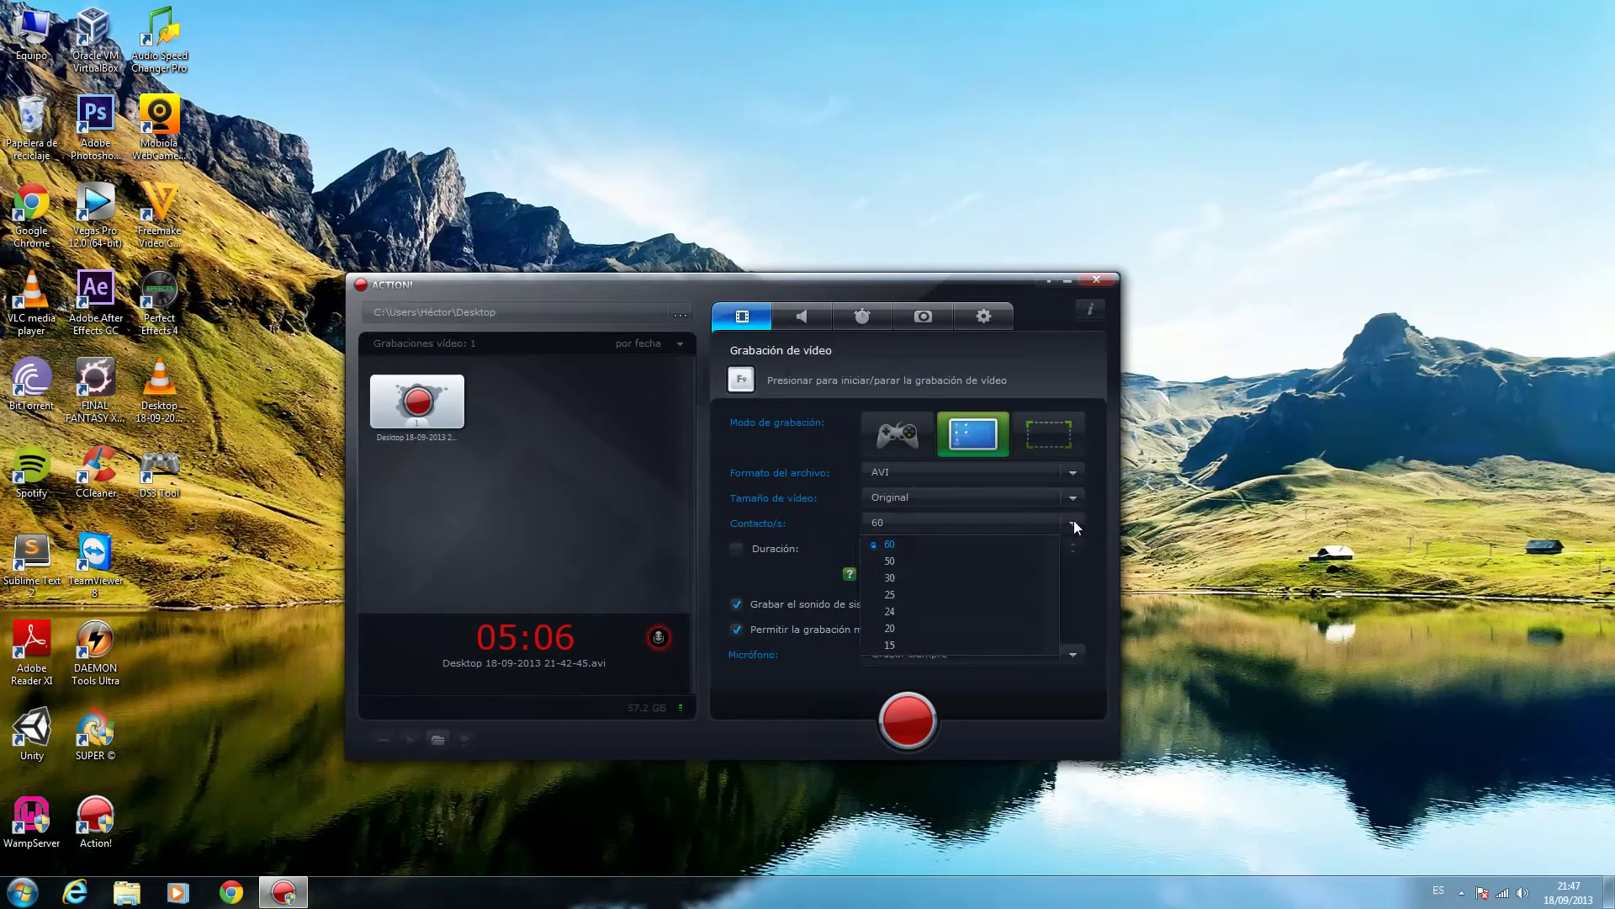
{"action": "left_click", "coordinate": [1073, 520]}
{"action": "left_click_drag", "start_coordinate": [682, 282], "coordinate": [684, 313]}
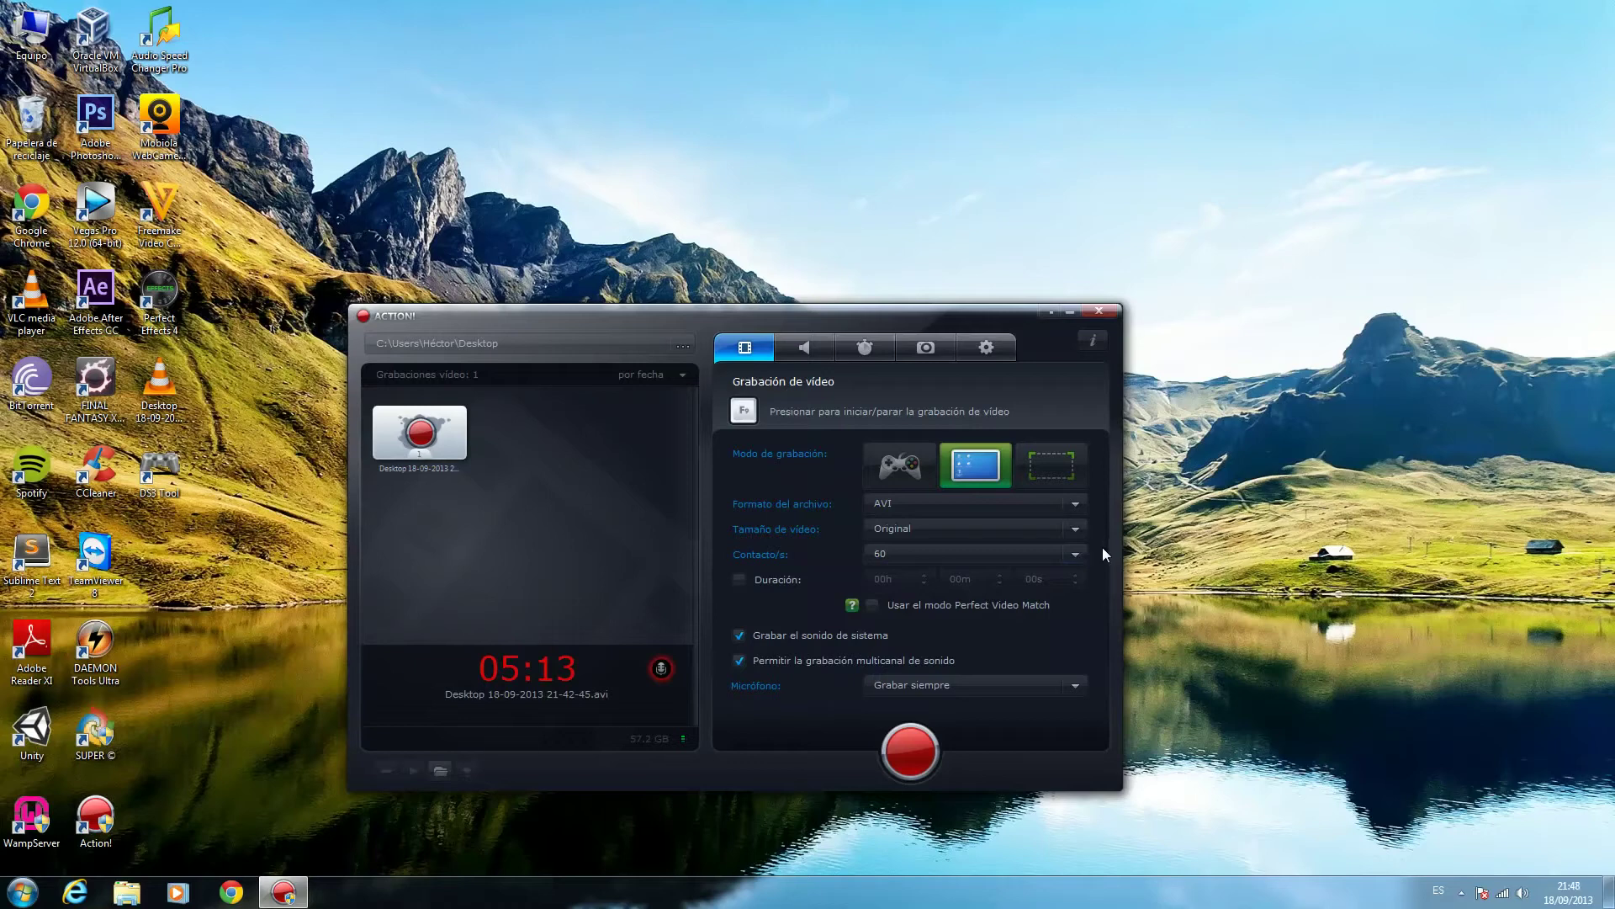
{"action": "left_click_drag", "start_coordinate": [821, 318], "coordinate": [830, 290]}
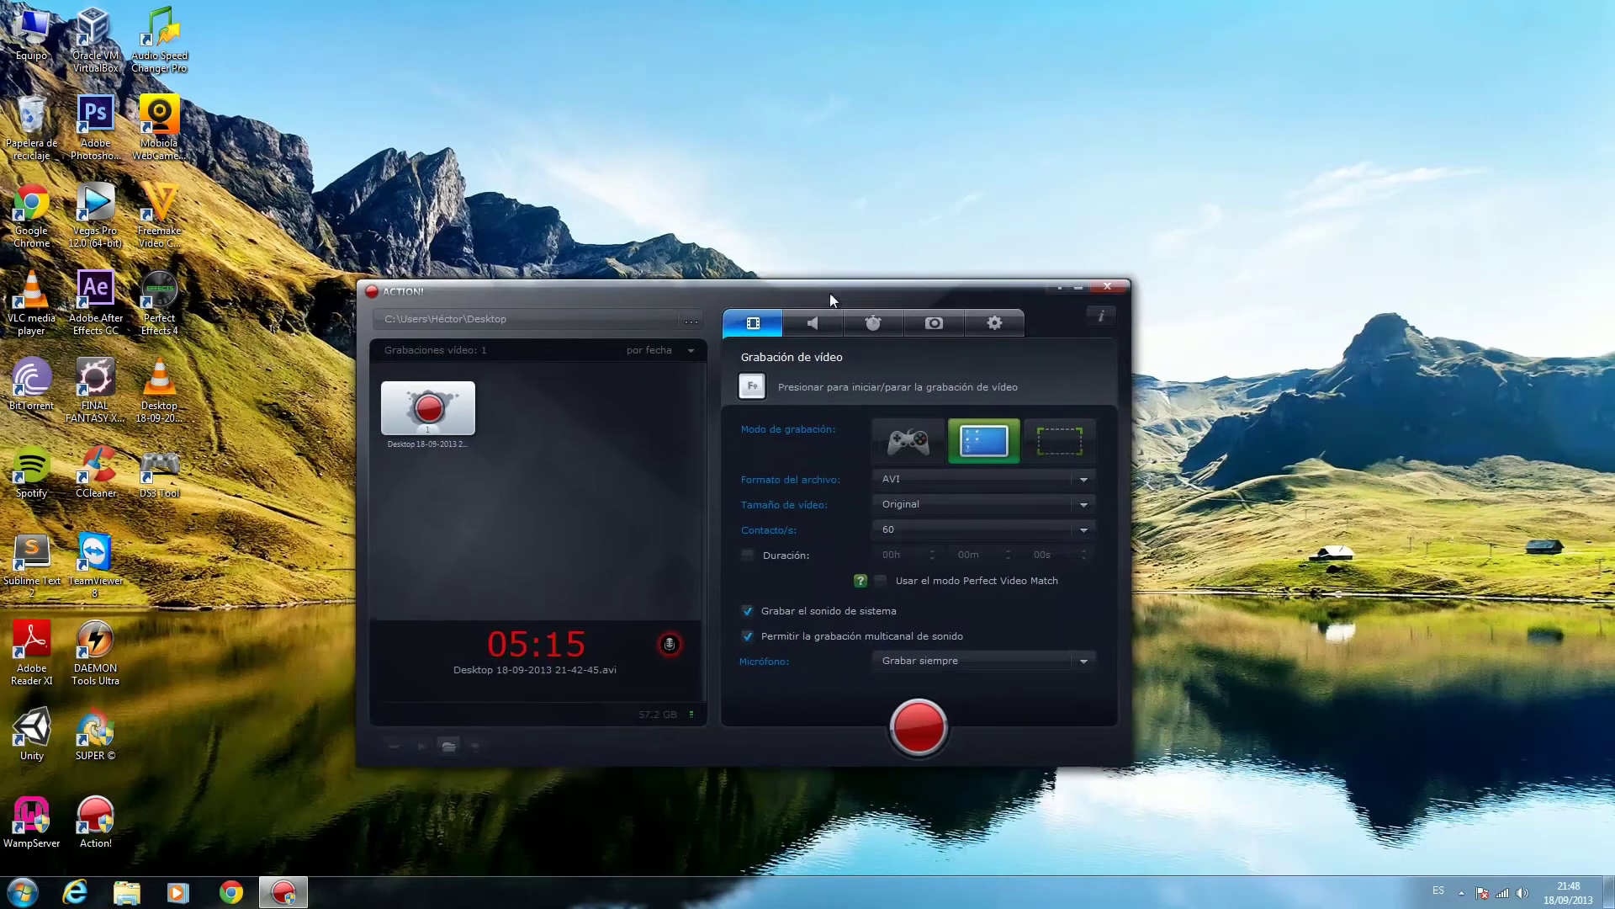
{"action": "mouse_move", "coordinate": [1021, 291]}
{"action": "left_mouse_down"}
{"action": "mouse_move", "coordinate": [1025, 346]}
{"action": "mouse_move", "coordinate": [1030, 290]}
{"action": "left_mouse_up"}
{"action": "left_click", "coordinate": [1098, 519]}
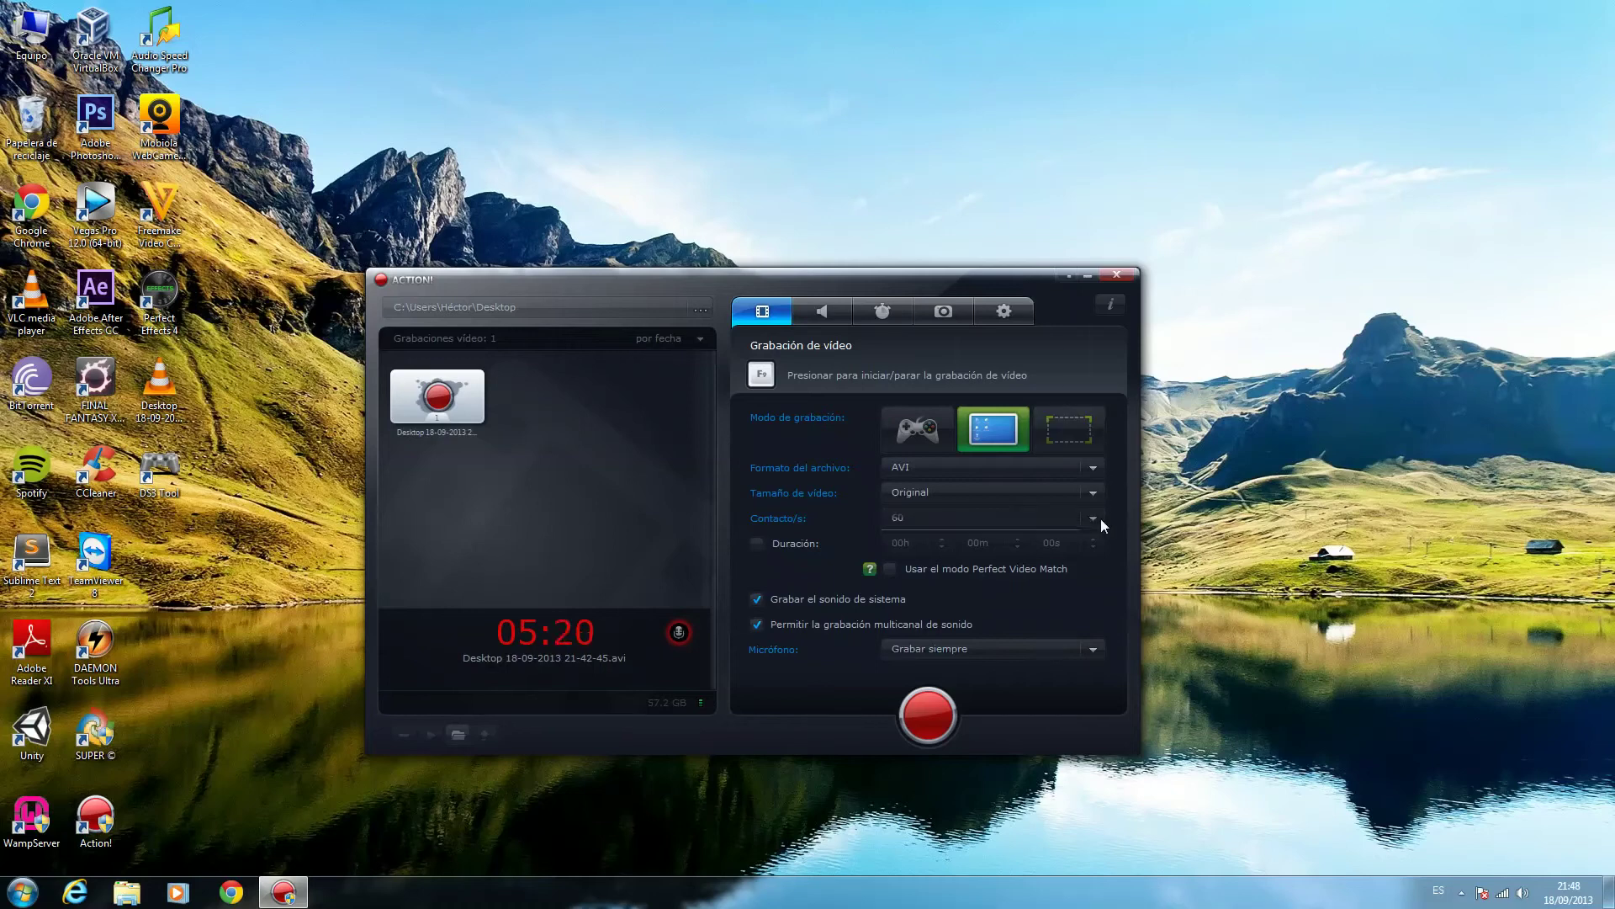
{"action": "left_click", "coordinate": [1100, 518]}
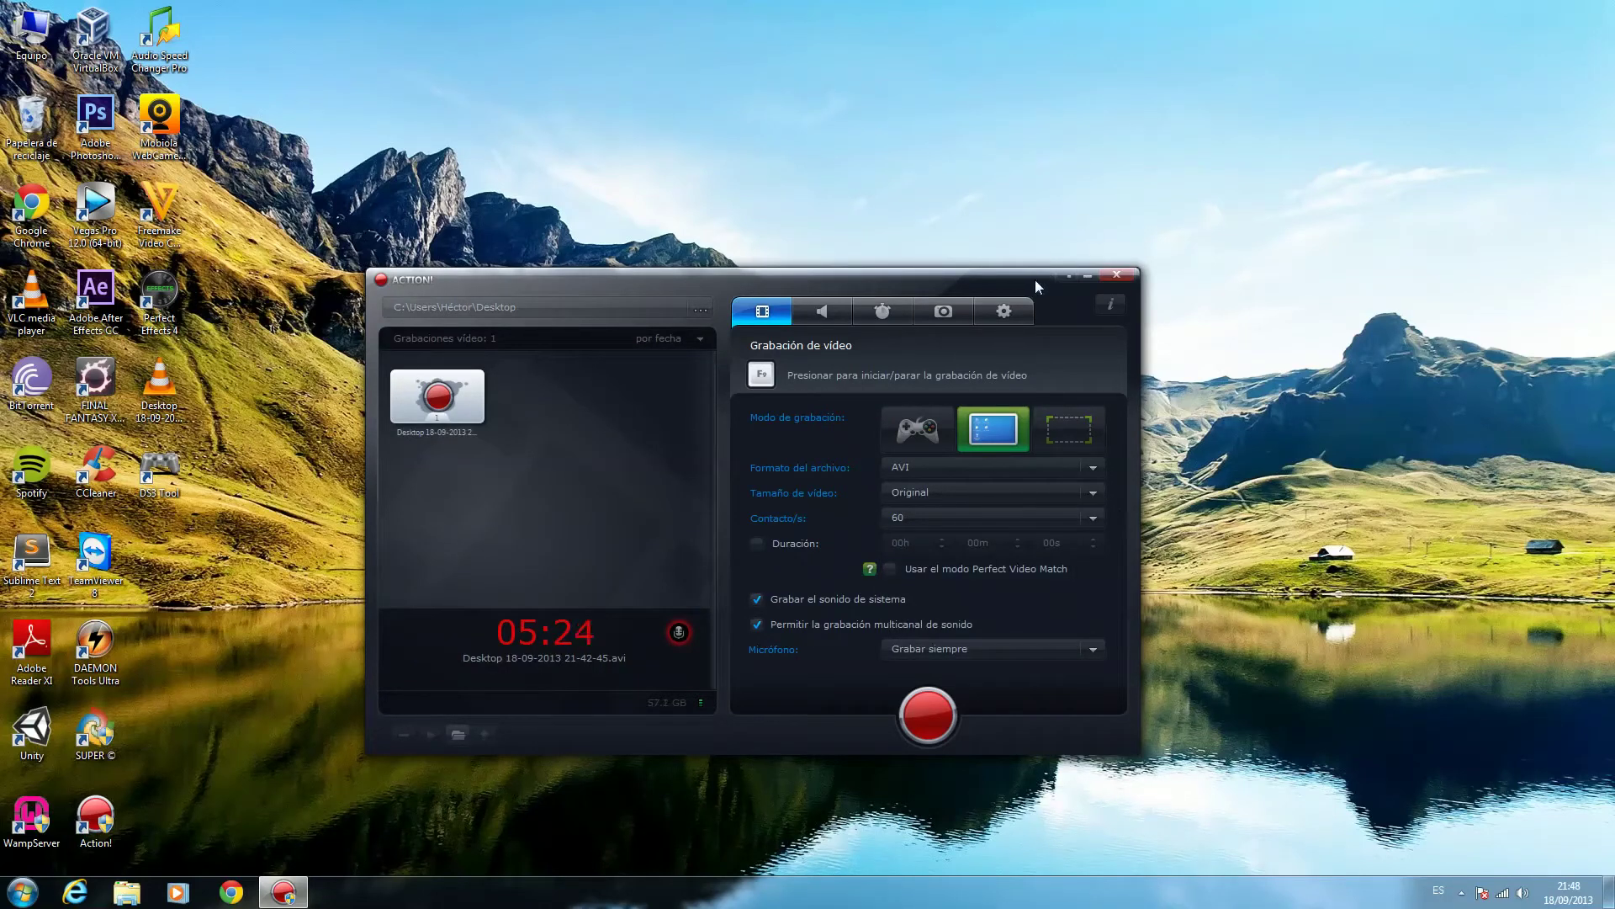
{"action": "left_click_drag", "start_coordinate": [1035, 279], "coordinate": [1029, 295]}
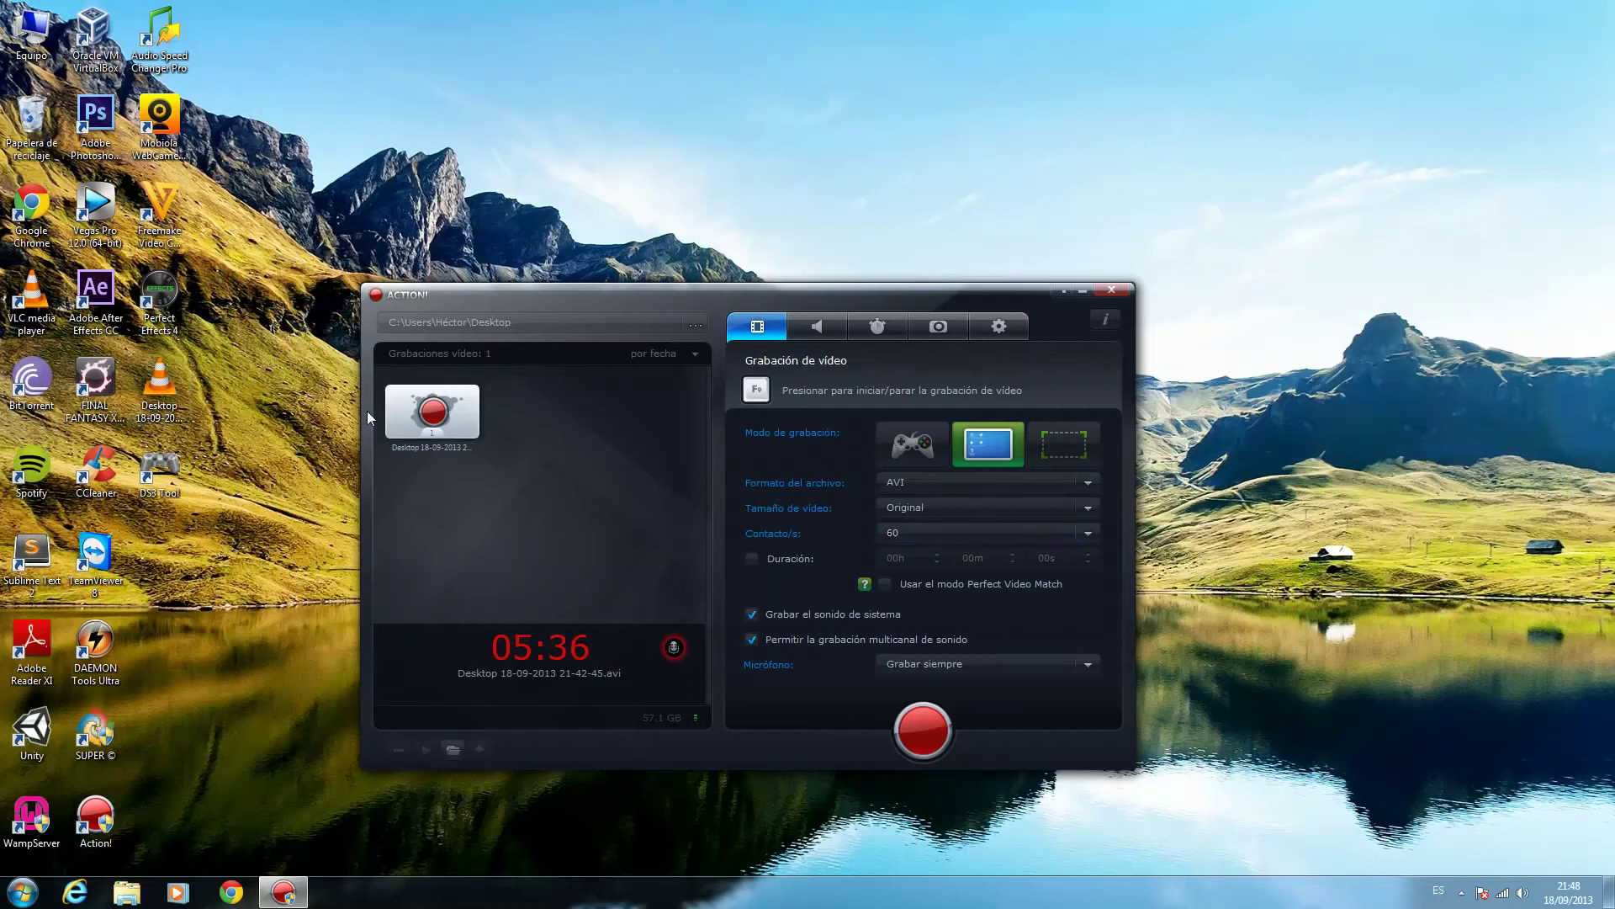
Select the desktop recording in the list of video recordings.
{"action": "left_click", "coordinate": [453, 428]}
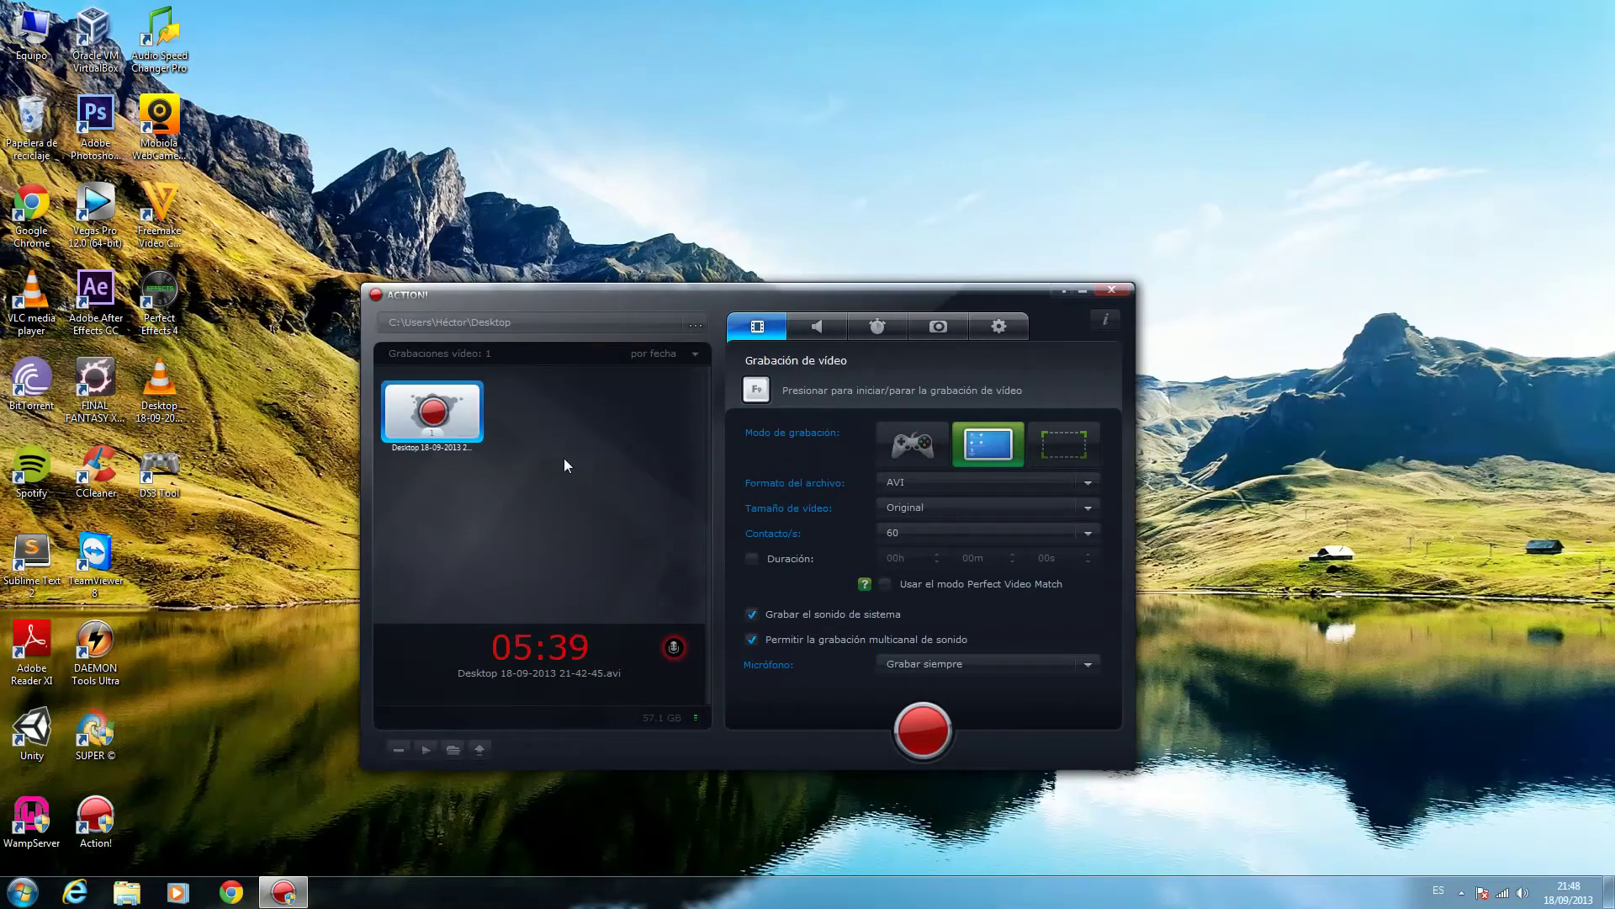
{"action": "left_click_drag", "start_coordinate": [877, 298], "coordinate": [941, 290]}
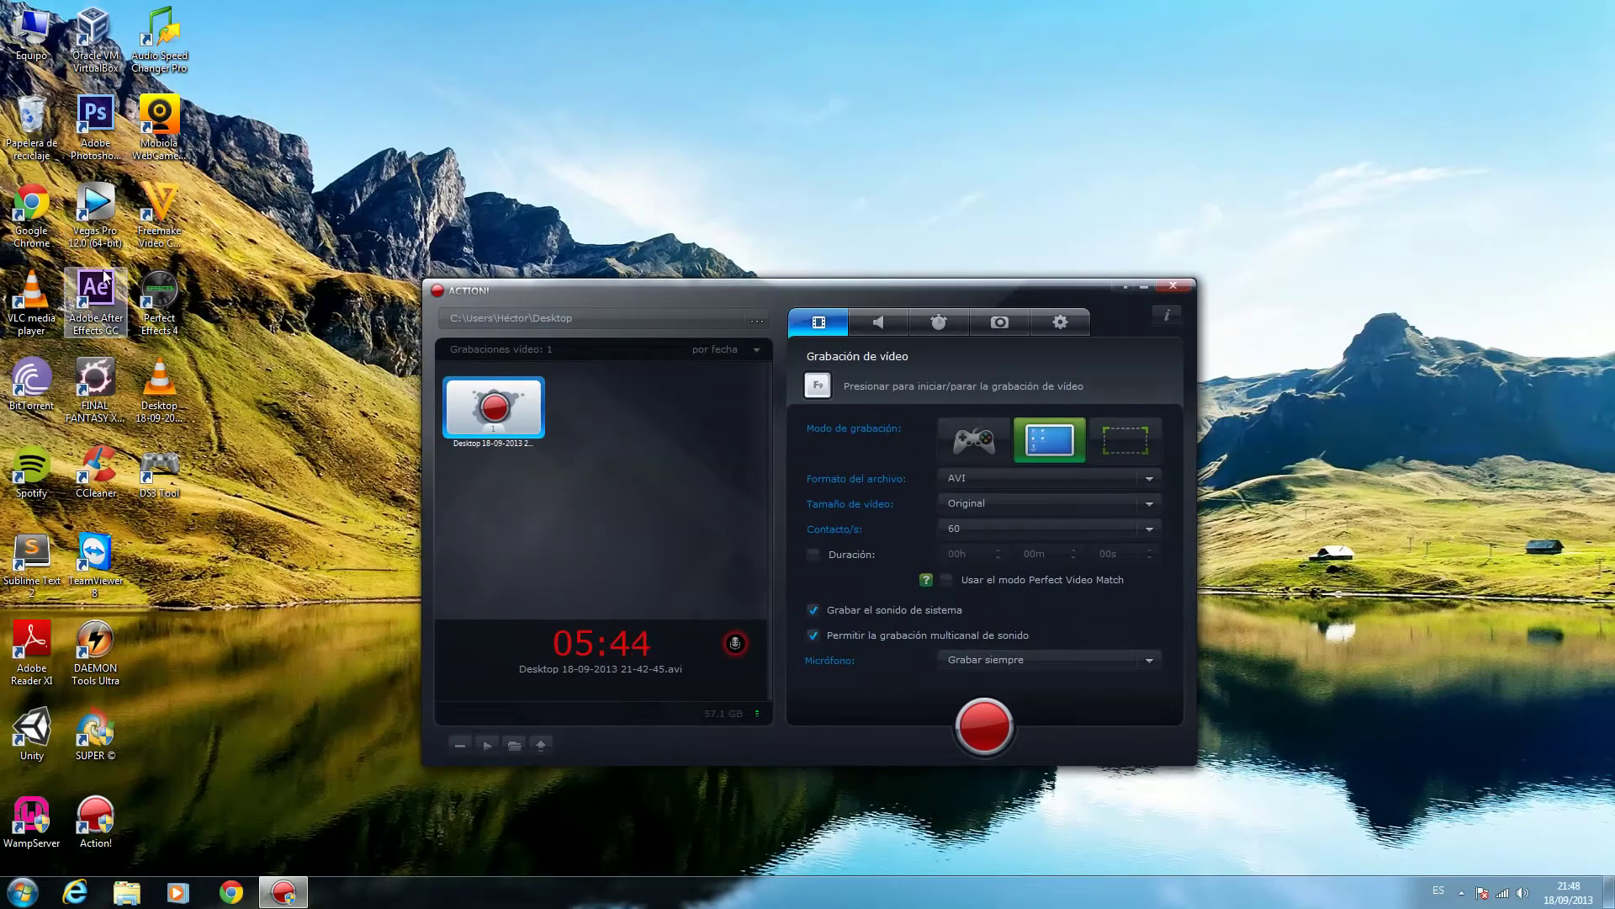
{"action": "left_click_drag", "start_coordinate": [907, 300], "coordinate": [892, 290]}
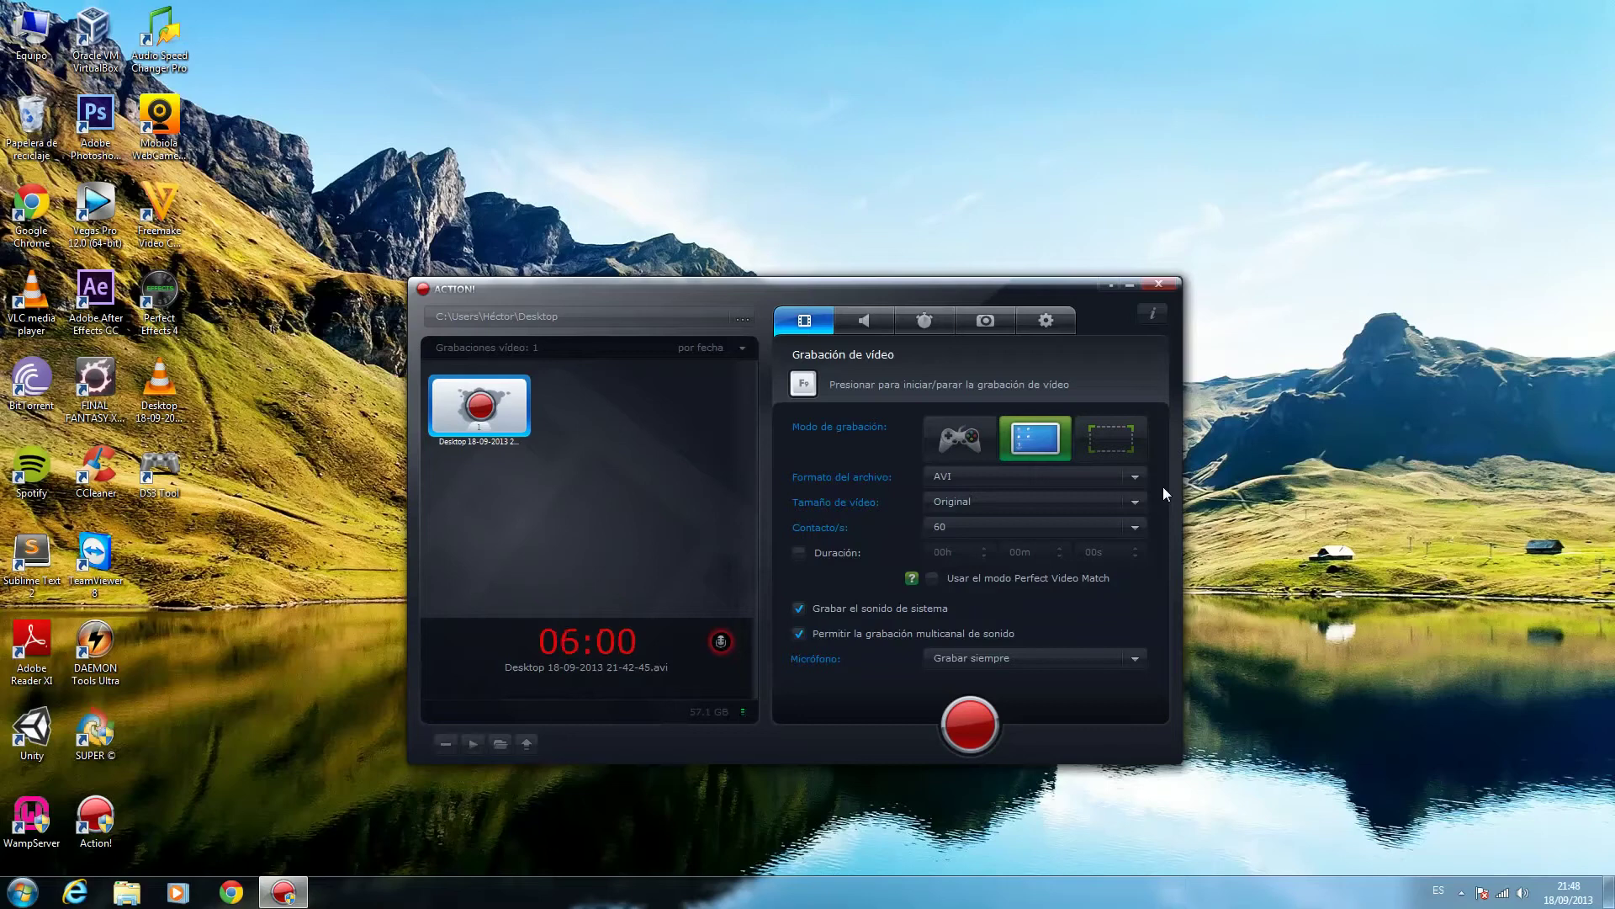
{"action": "mouse_move", "coordinate": [1079, 289]}
{"action": "left_mouse_down"}
{"action": "mouse_move", "coordinate": [1101, 334]}
{"action": "mouse_move", "coordinate": [1080, 298]}
{"action": "left_mouse_up"}
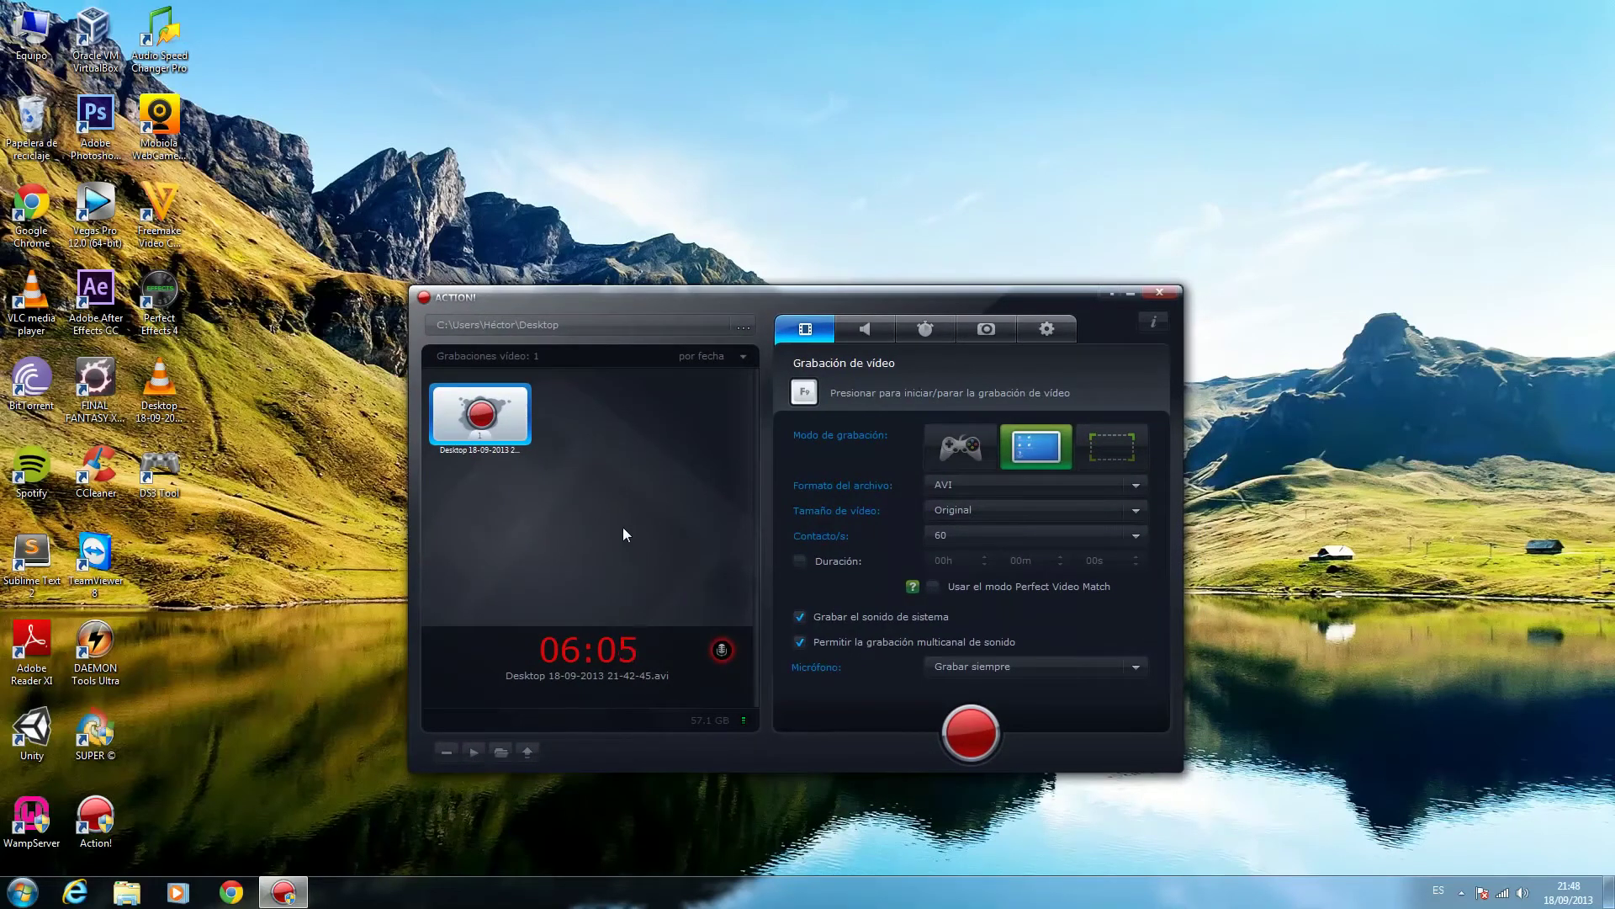
{"action": "mouse_move", "coordinate": [643, 296]}
{"action": "left_mouse_down"}
{"action": "mouse_move", "coordinate": [695, 259]}
{"action": "mouse_move", "coordinate": [661, 271]}
{"action": "left_mouse_up"}
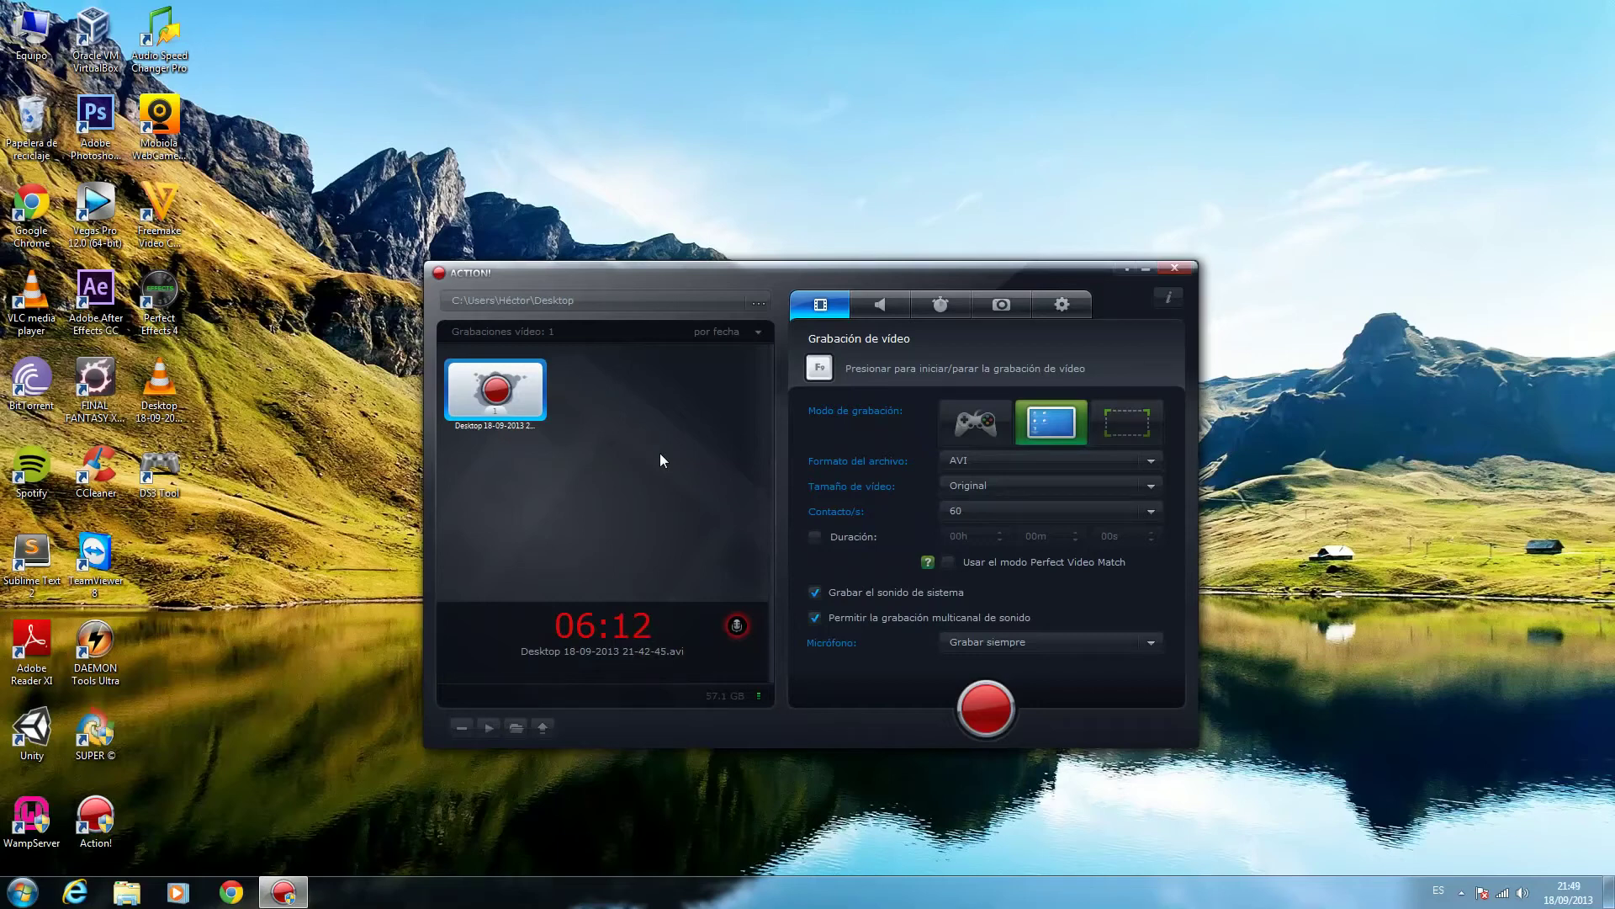
Review the file operations available for the selected recording and try to export it.
{"action": "right_click", "coordinate": [510, 386]}
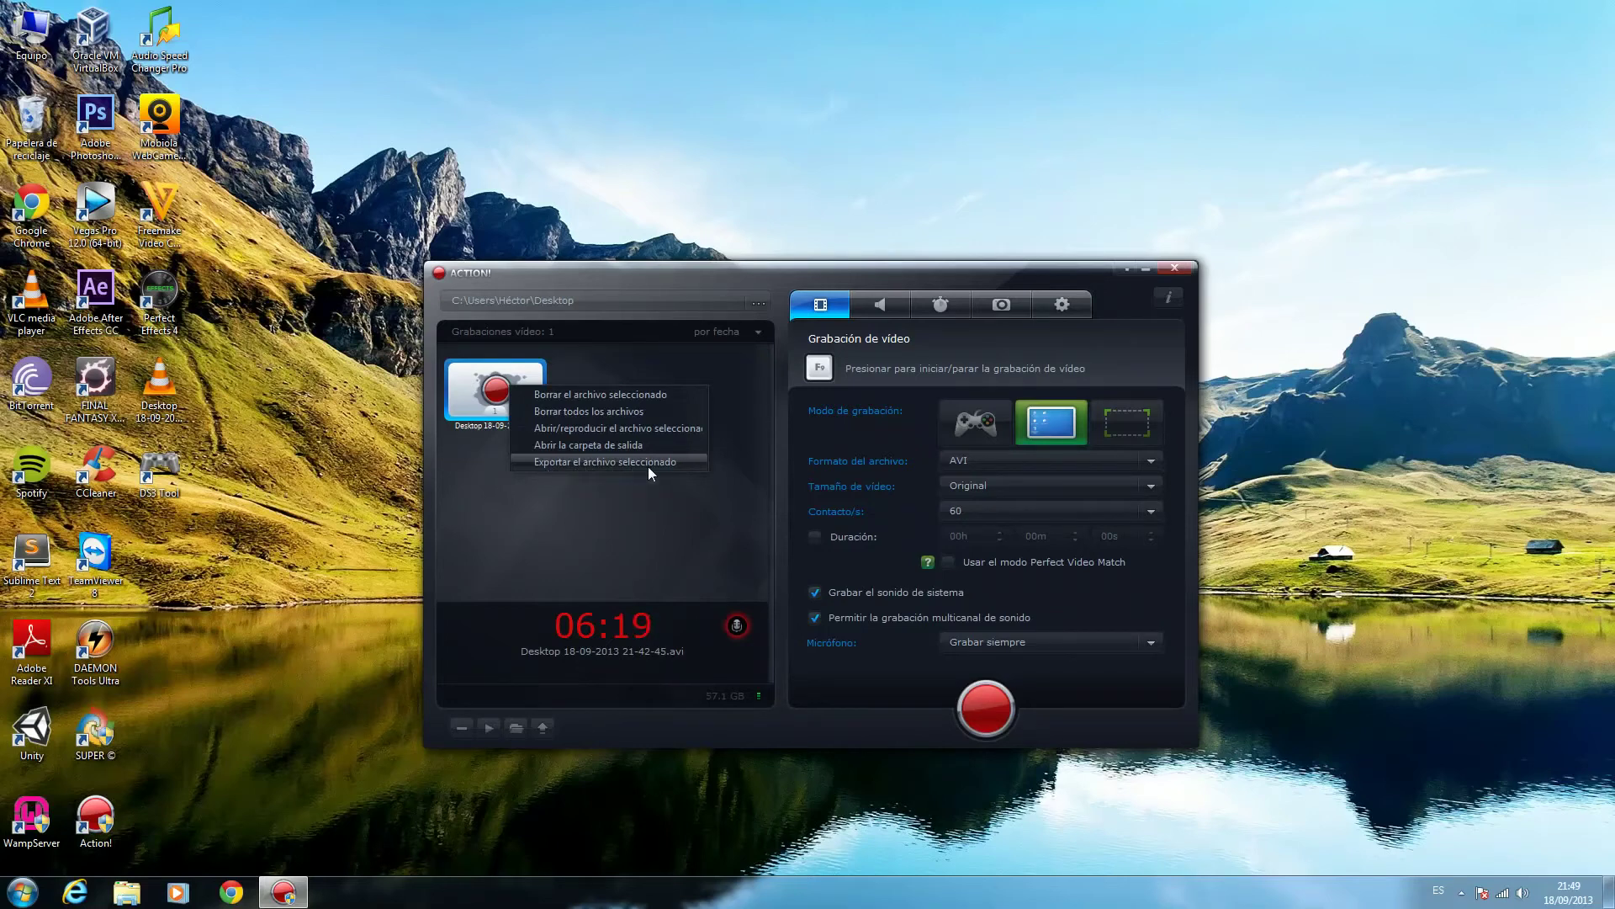
{"action": "right_click", "coordinate": [488, 385]}
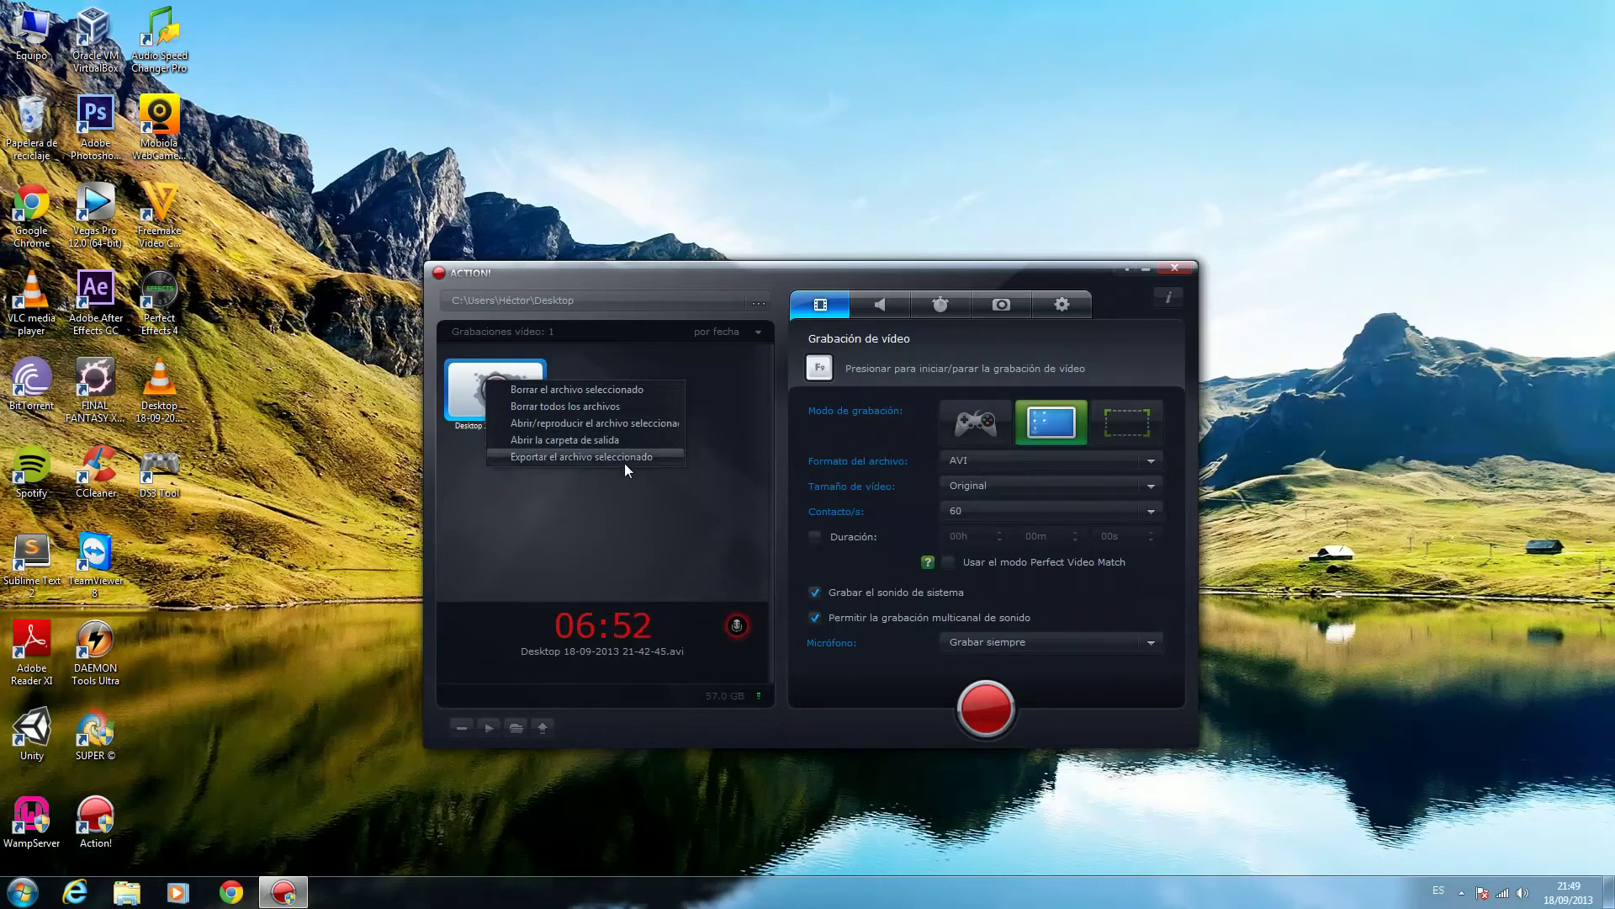
{"action": "left_click", "coordinate": [661, 457]}
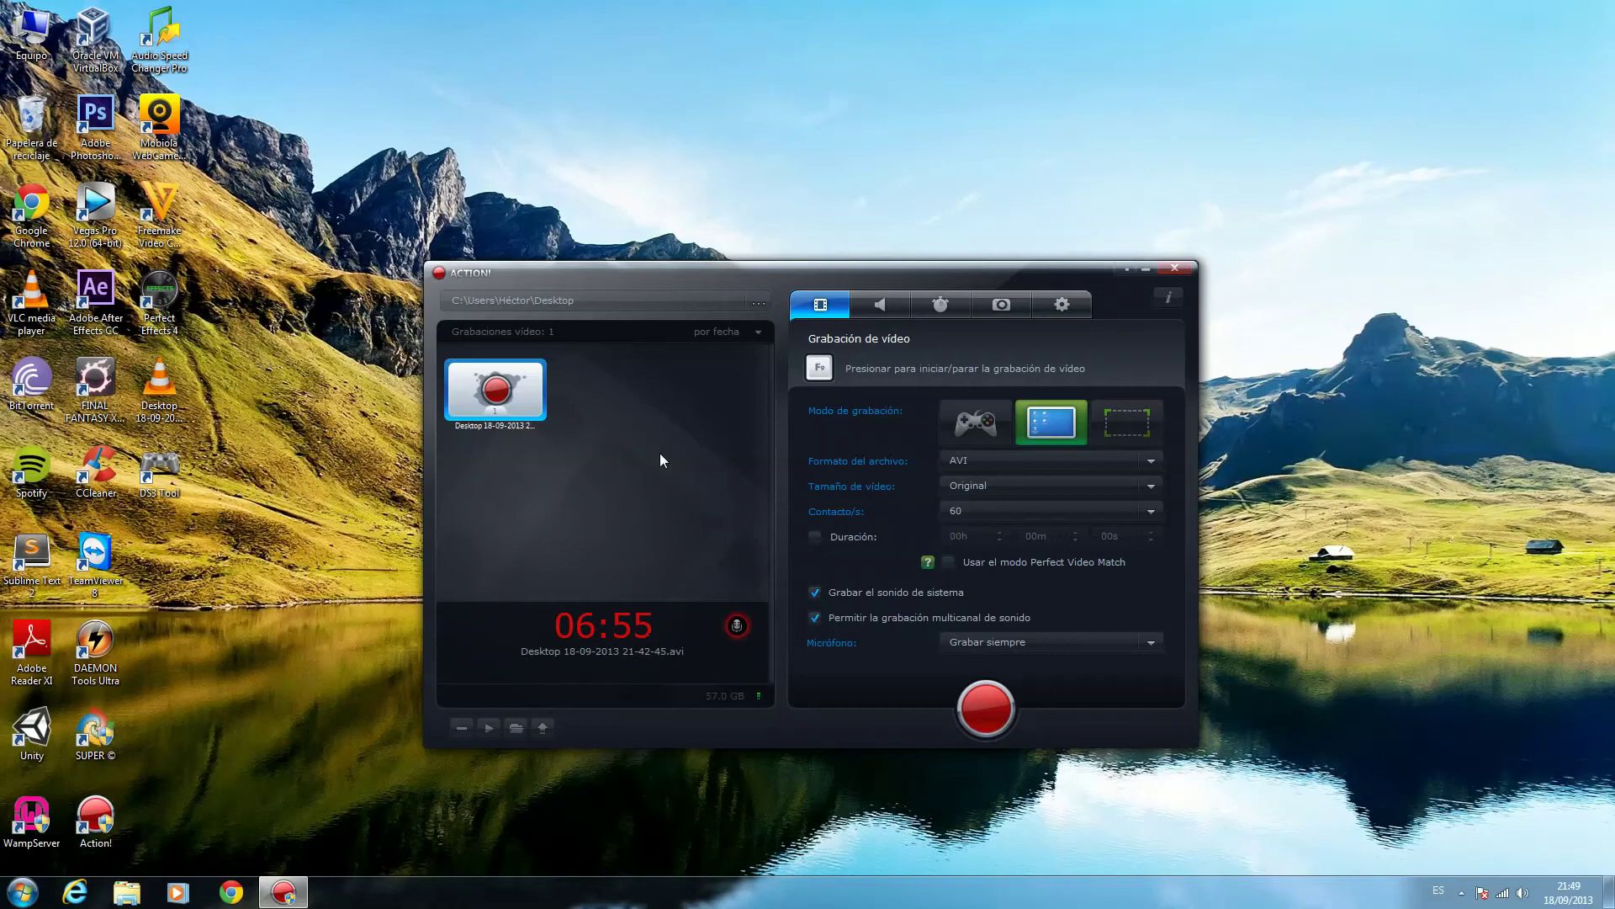
{"action": "right_click", "coordinate": [527, 392]}
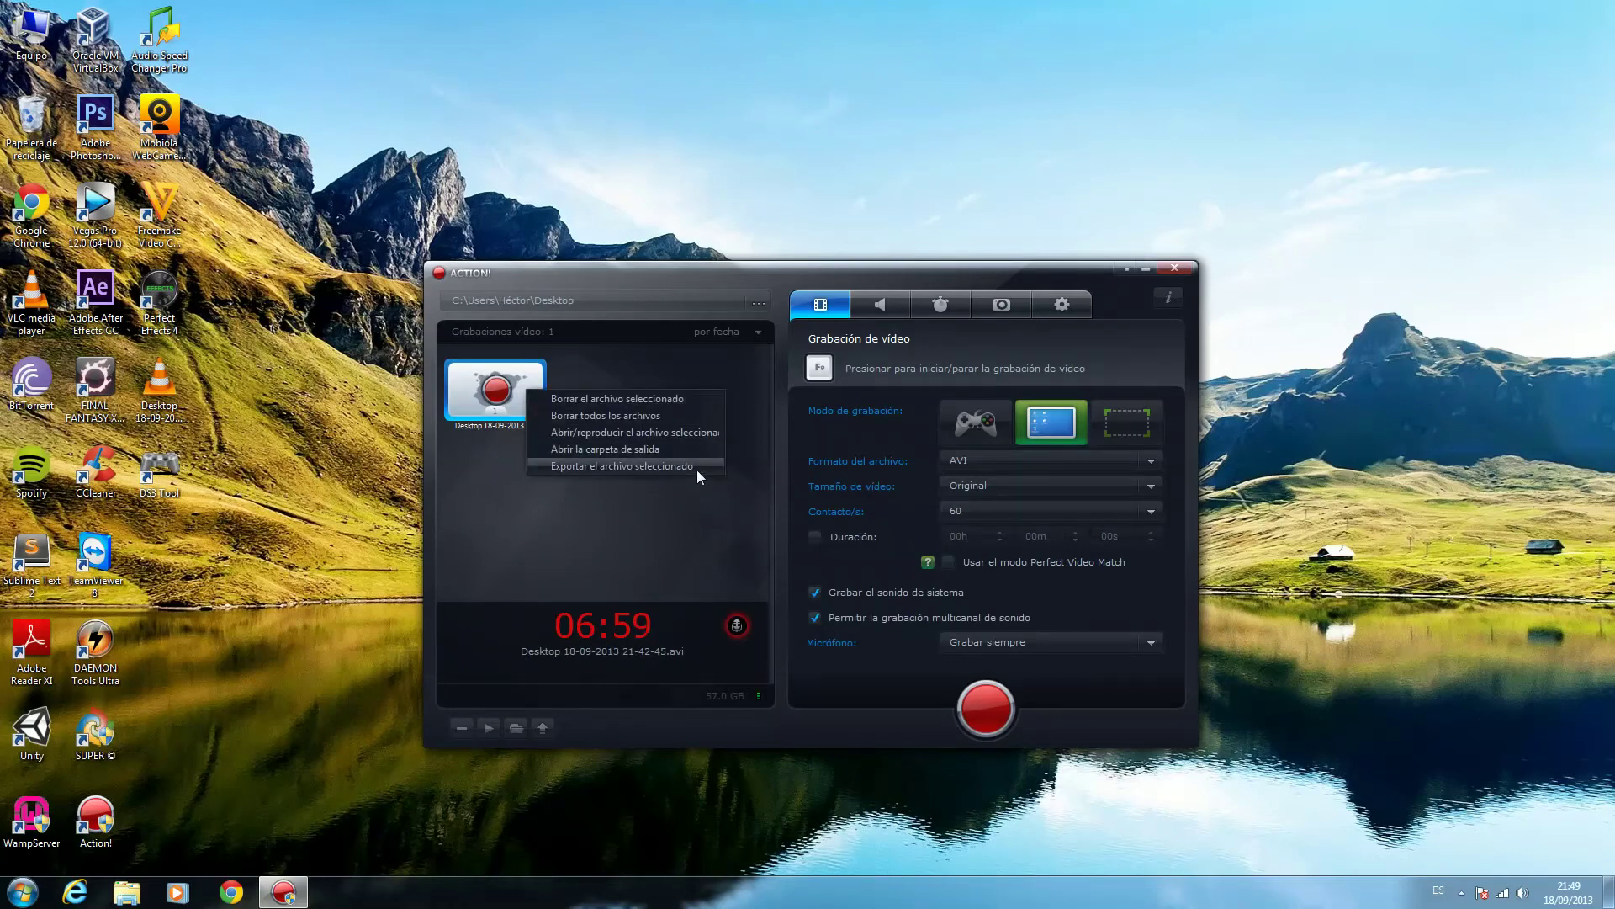
{"action": "left_click", "coordinate": [607, 466]}
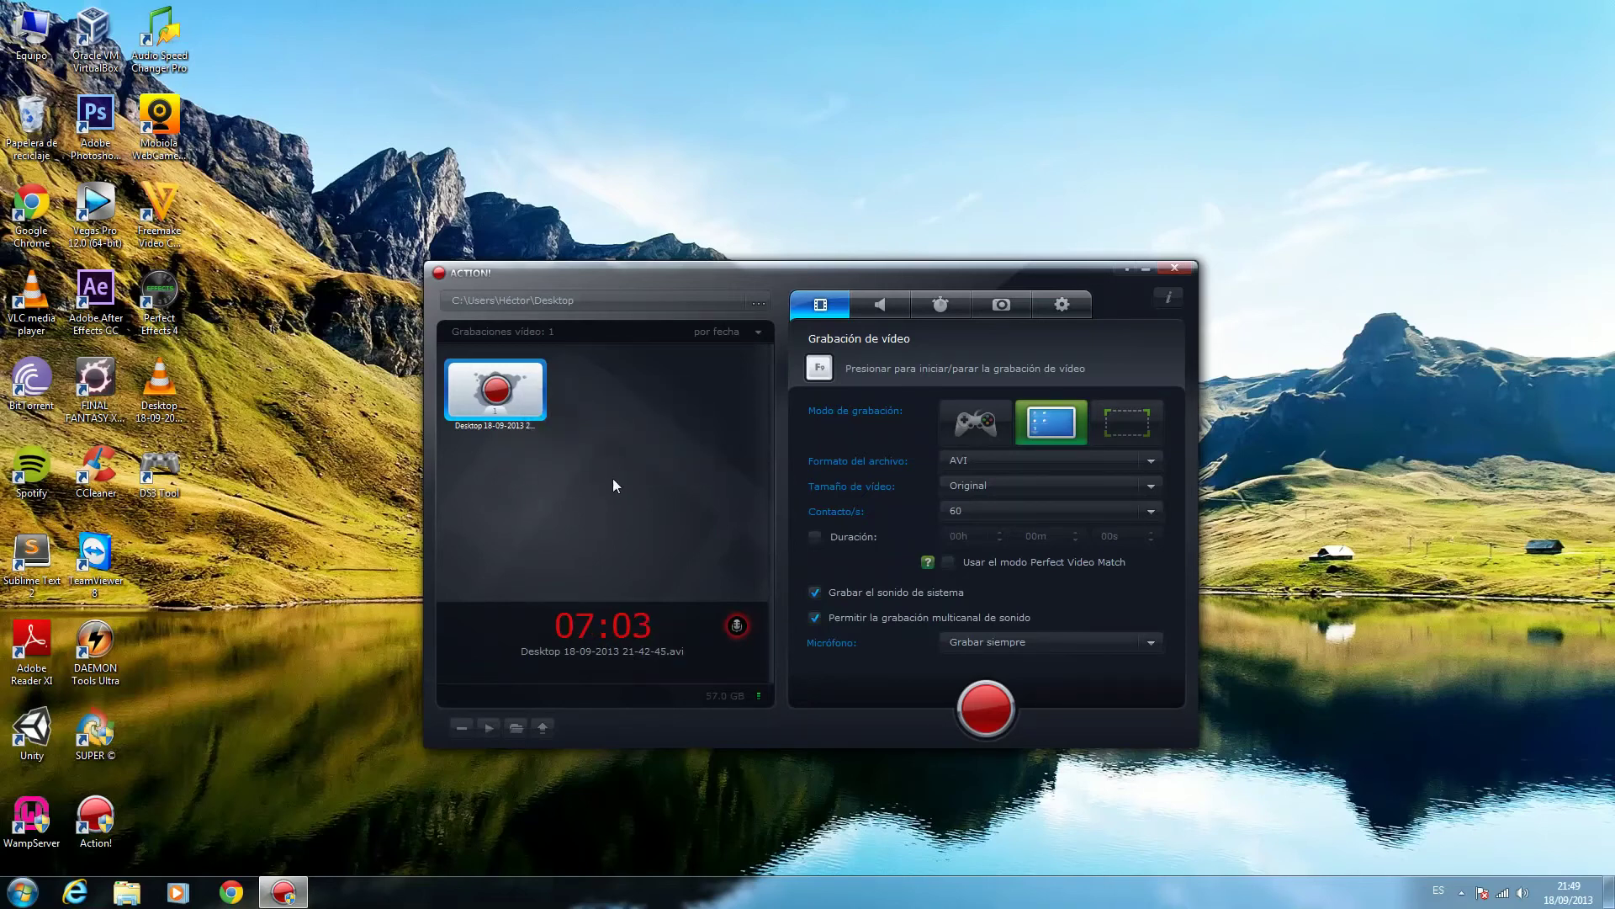
{"action": "right_click", "coordinate": [523, 387]}
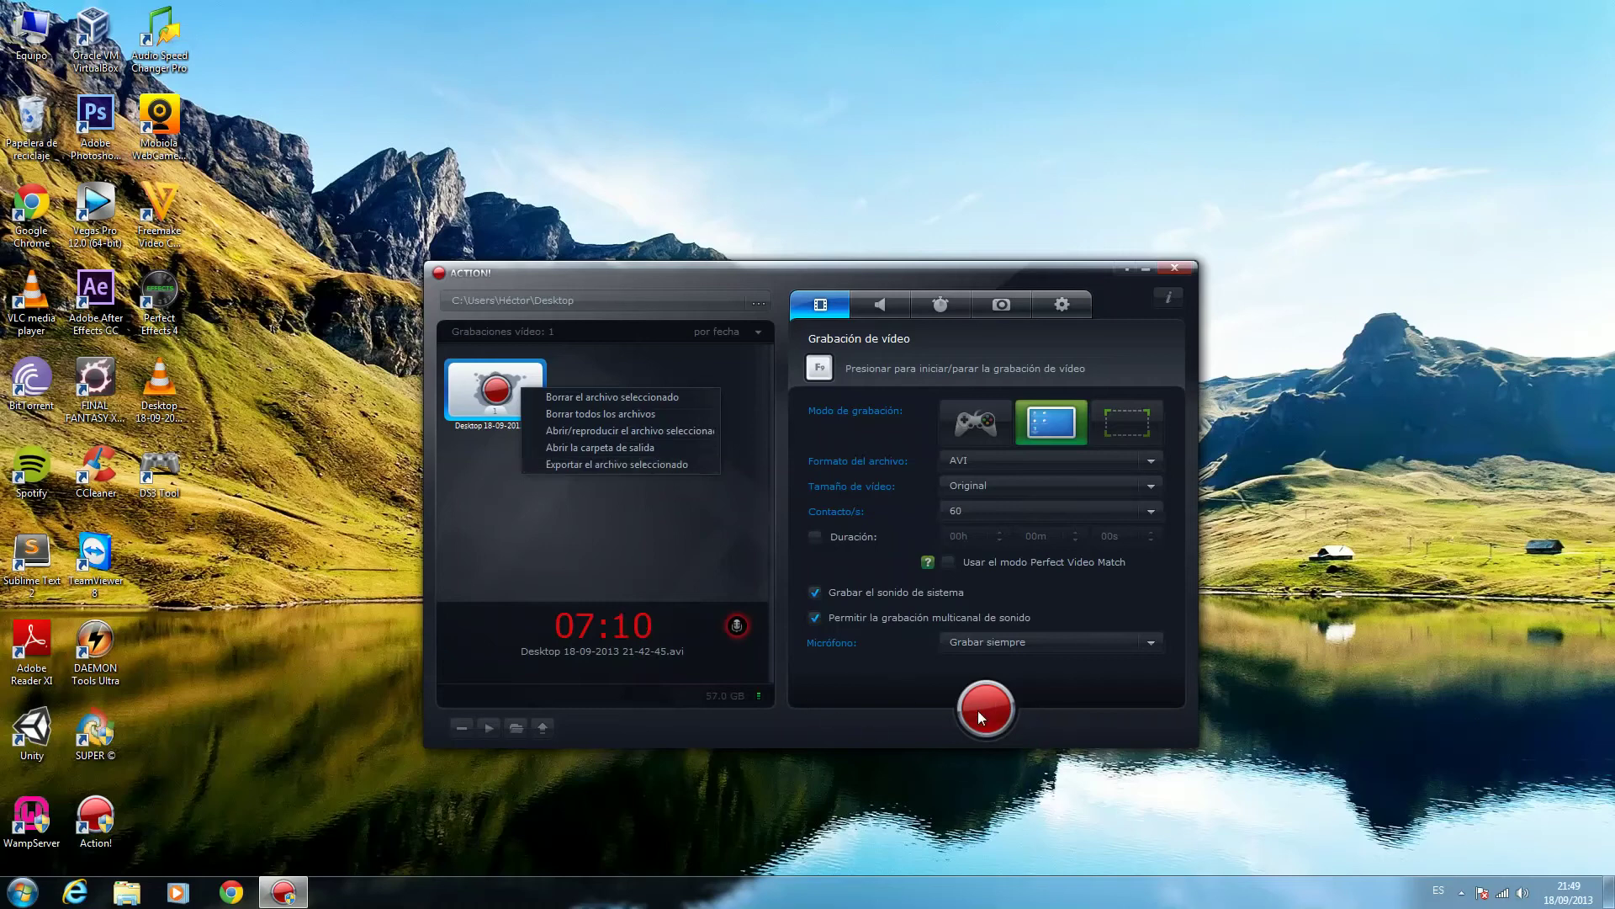
{"action": "left_click", "coordinate": [1077, 714]}
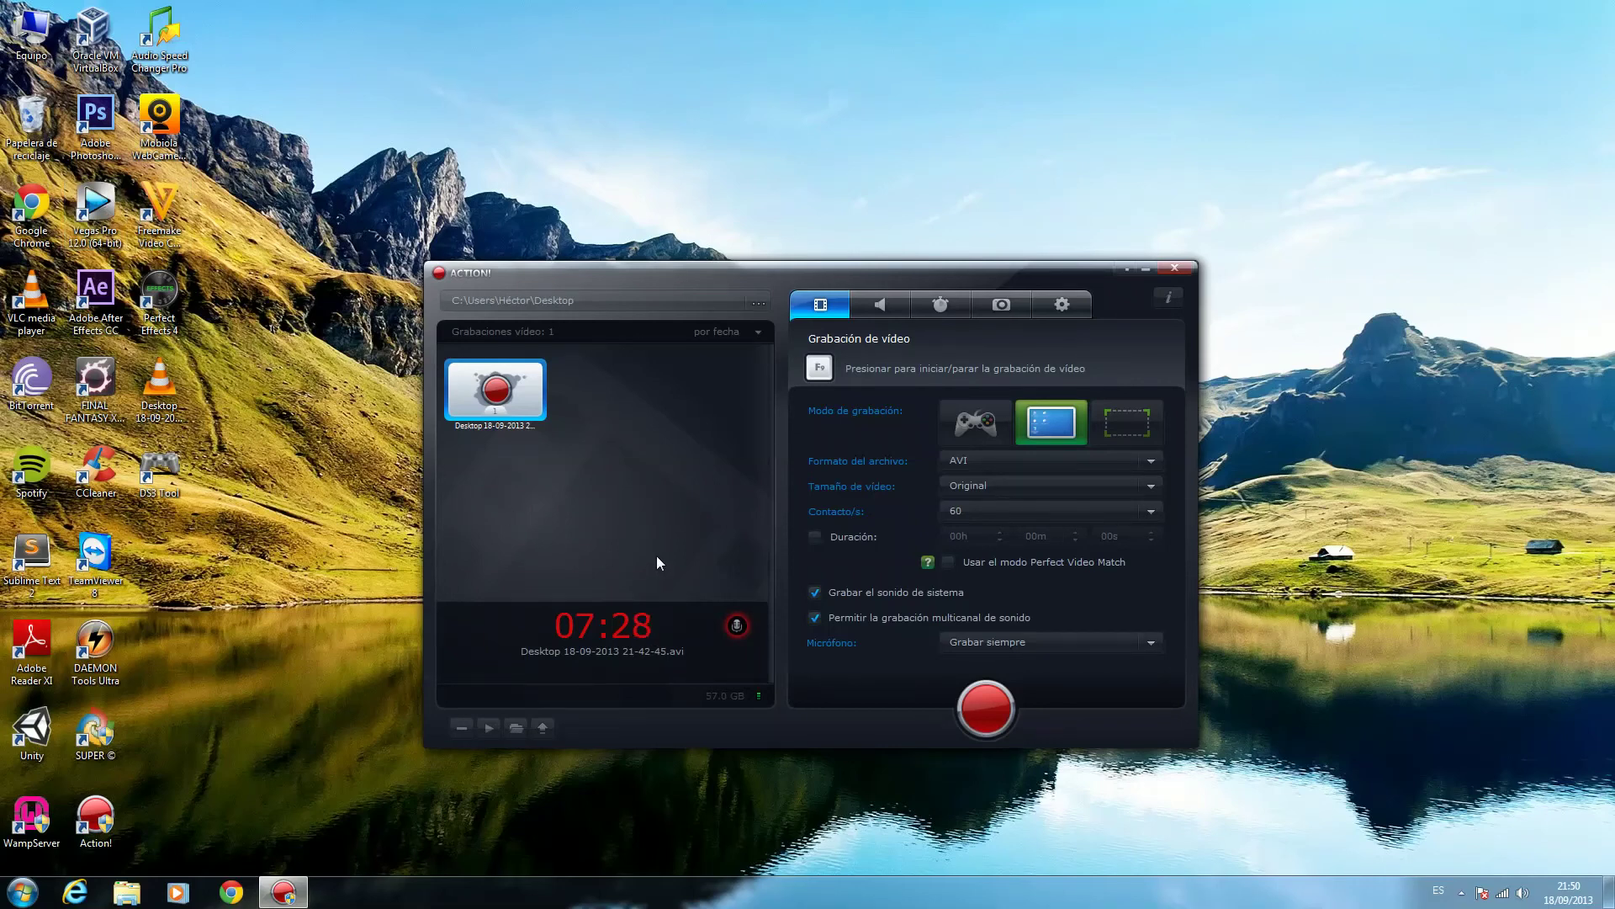
{"action": "left_click_drag", "start_coordinate": [759, 276], "coordinate": [759, 246]}
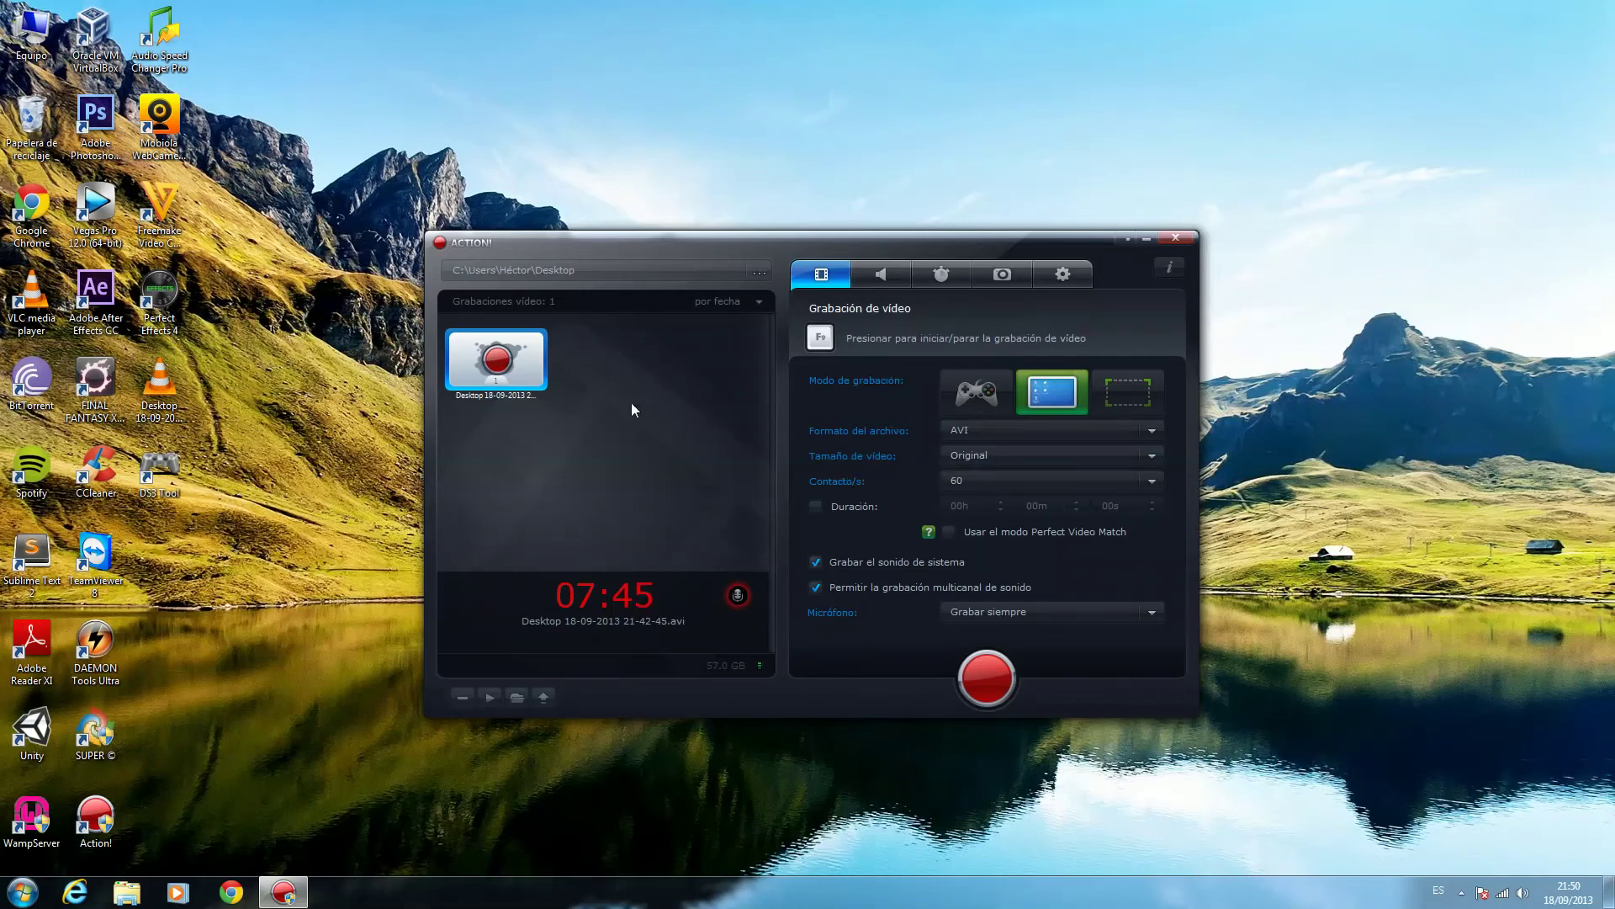
{"action": "left_click_drag", "start_coordinate": [731, 241], "coordinate": [699, 273]}
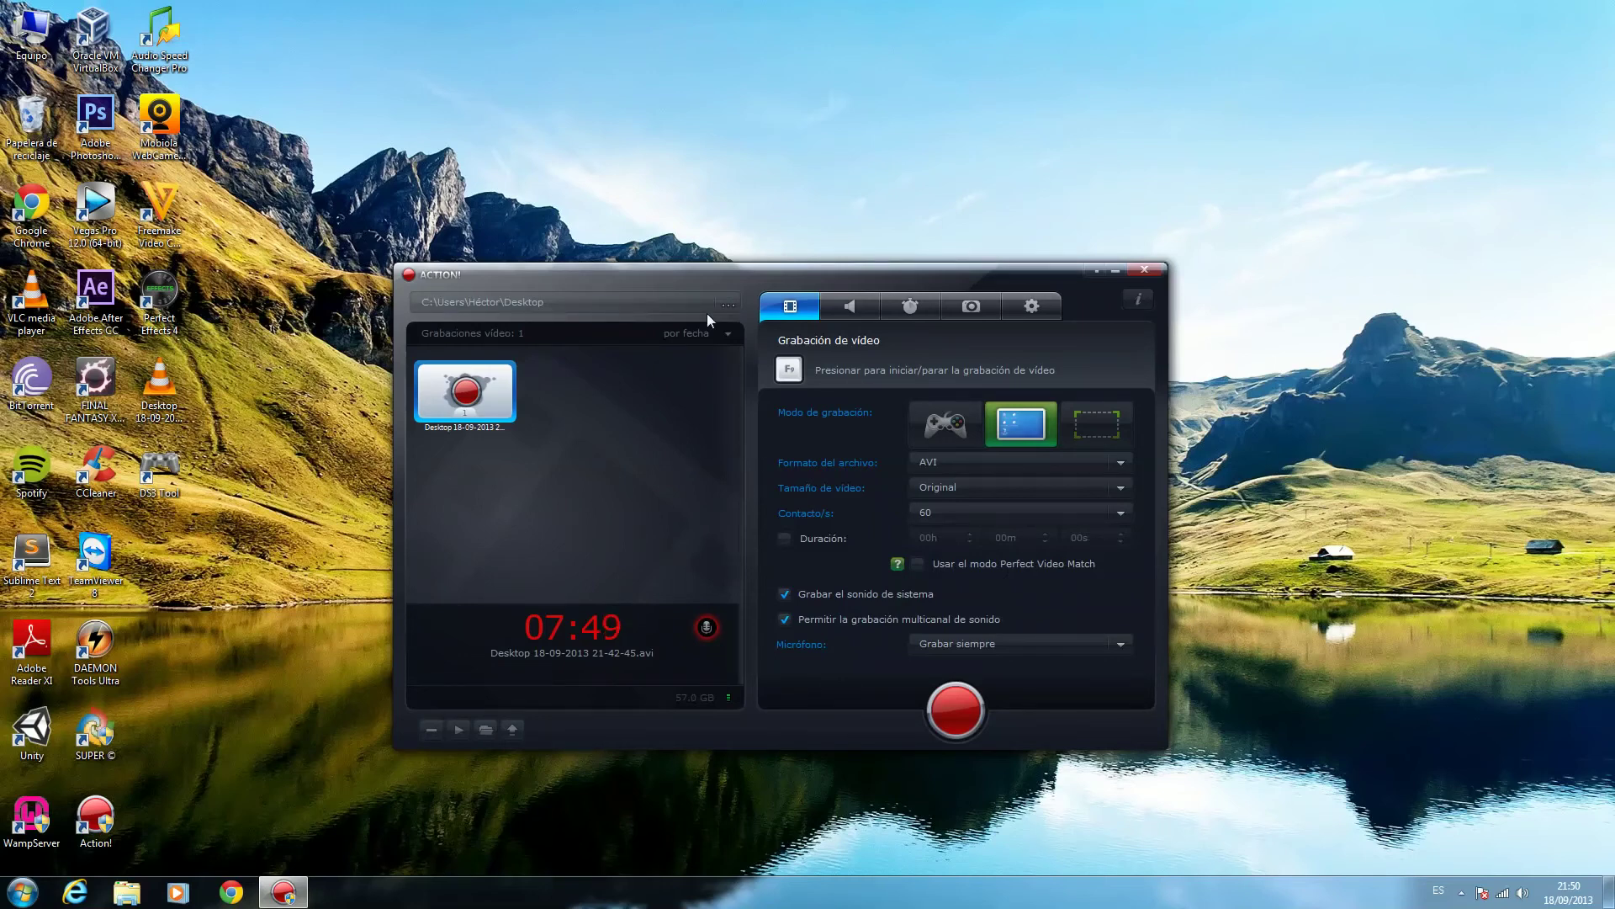
{"action": "left_click_drag", "start_coordinate": [708, 278], "coordinate": [737, 266]}
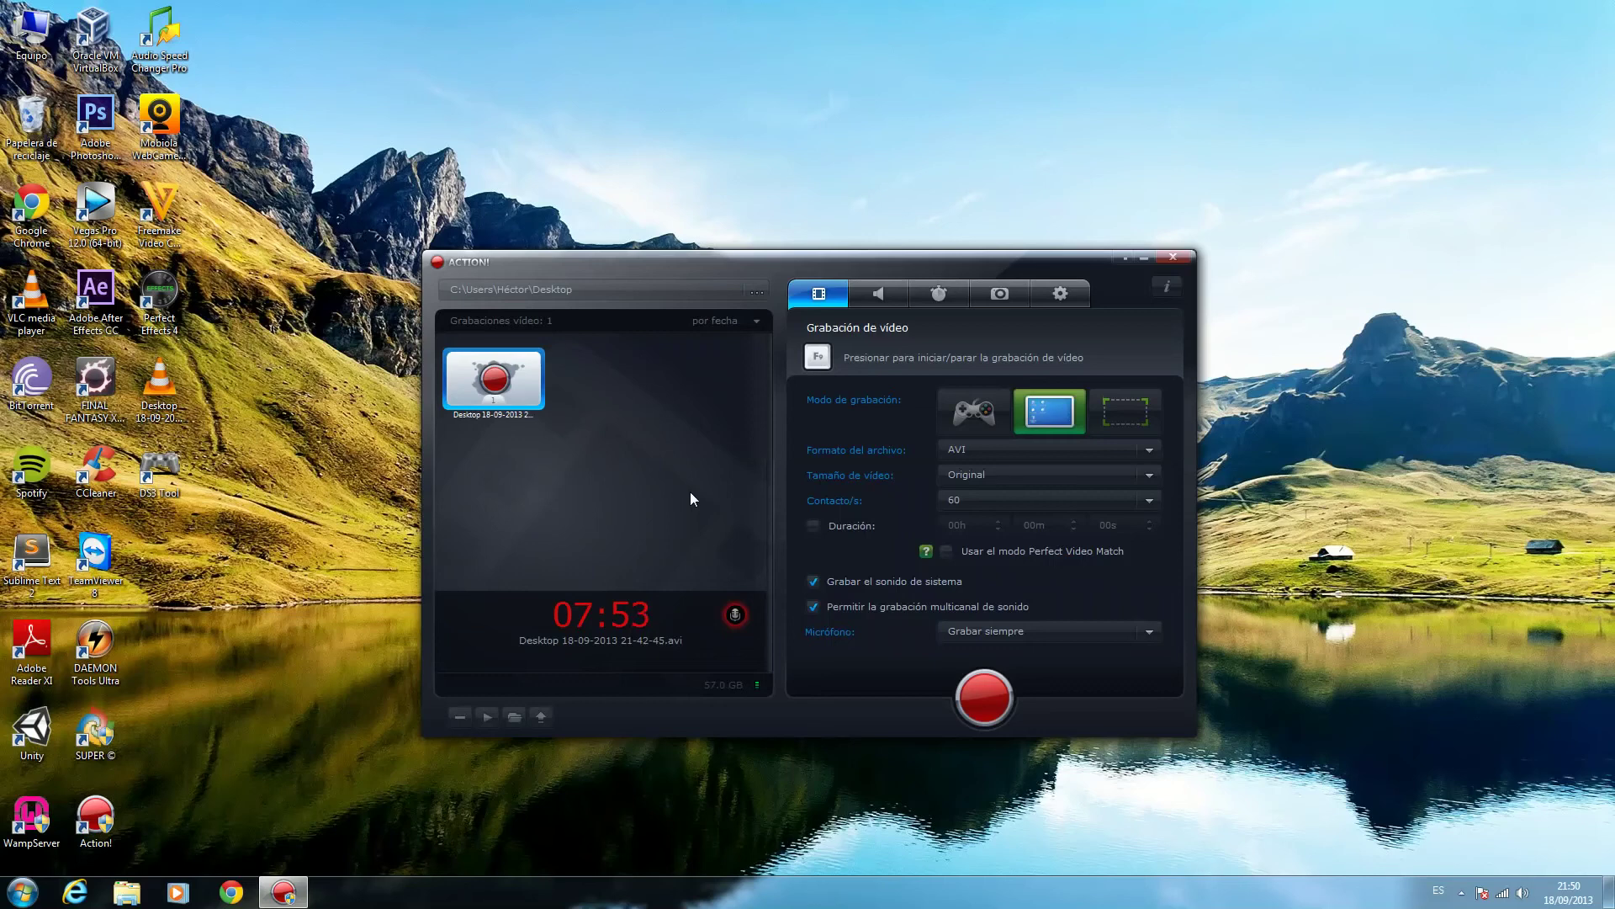
{"action": "left_click_drag", "start_coordinate": [747, 264], "coordinate": [714, 274]}
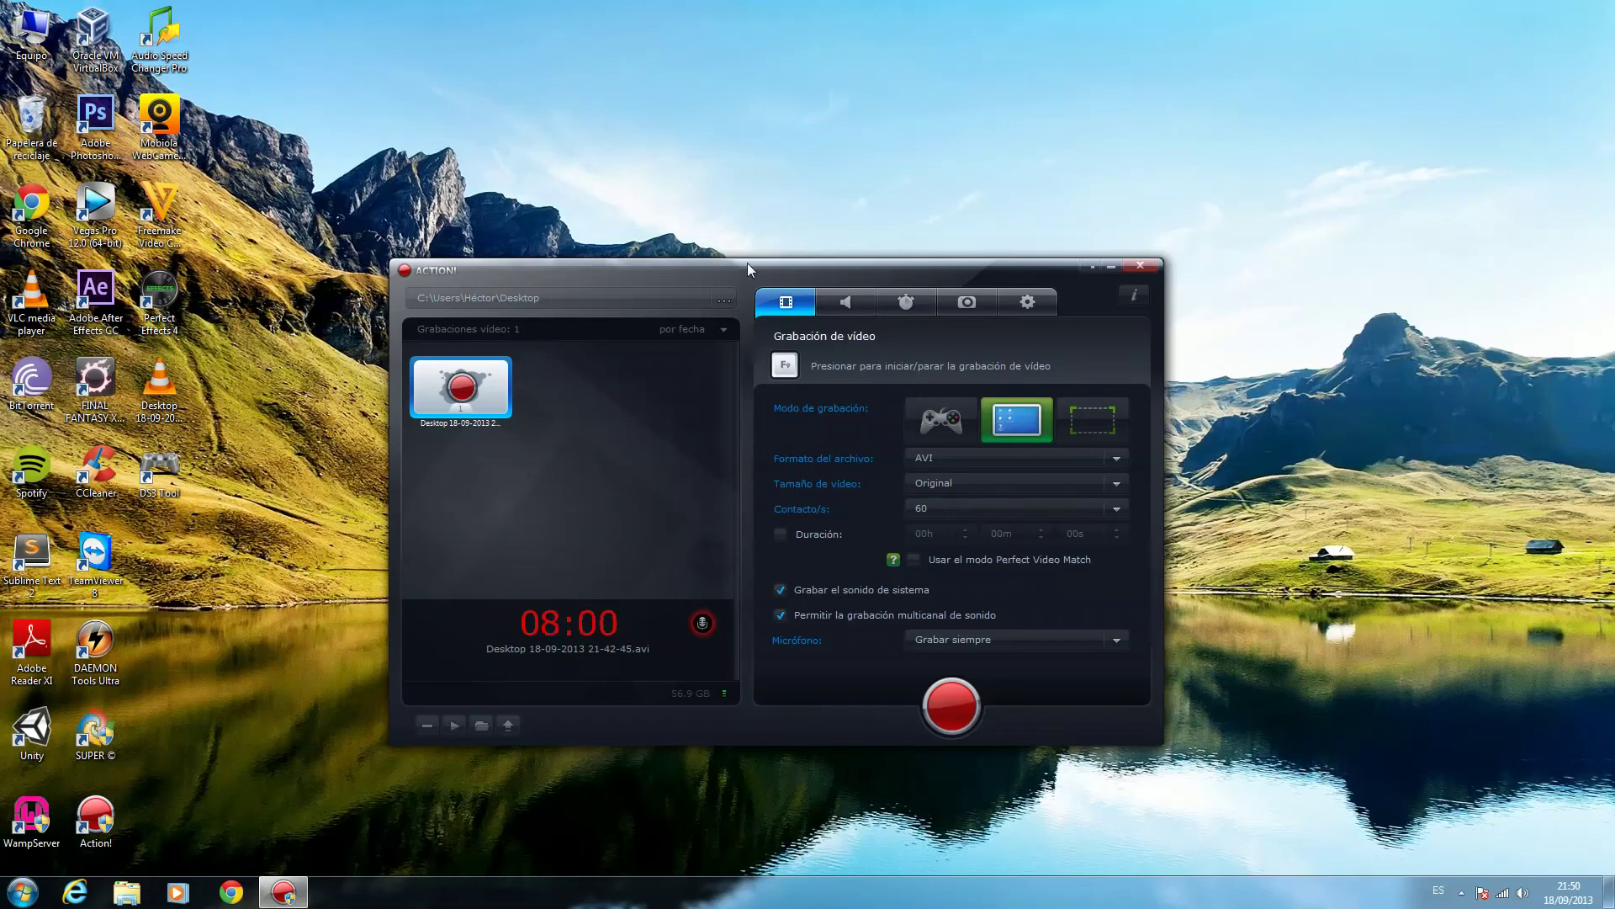
{"action": "left_click_drag", "start_coordinate": [747, 264], "coordinate": [737, 313]}
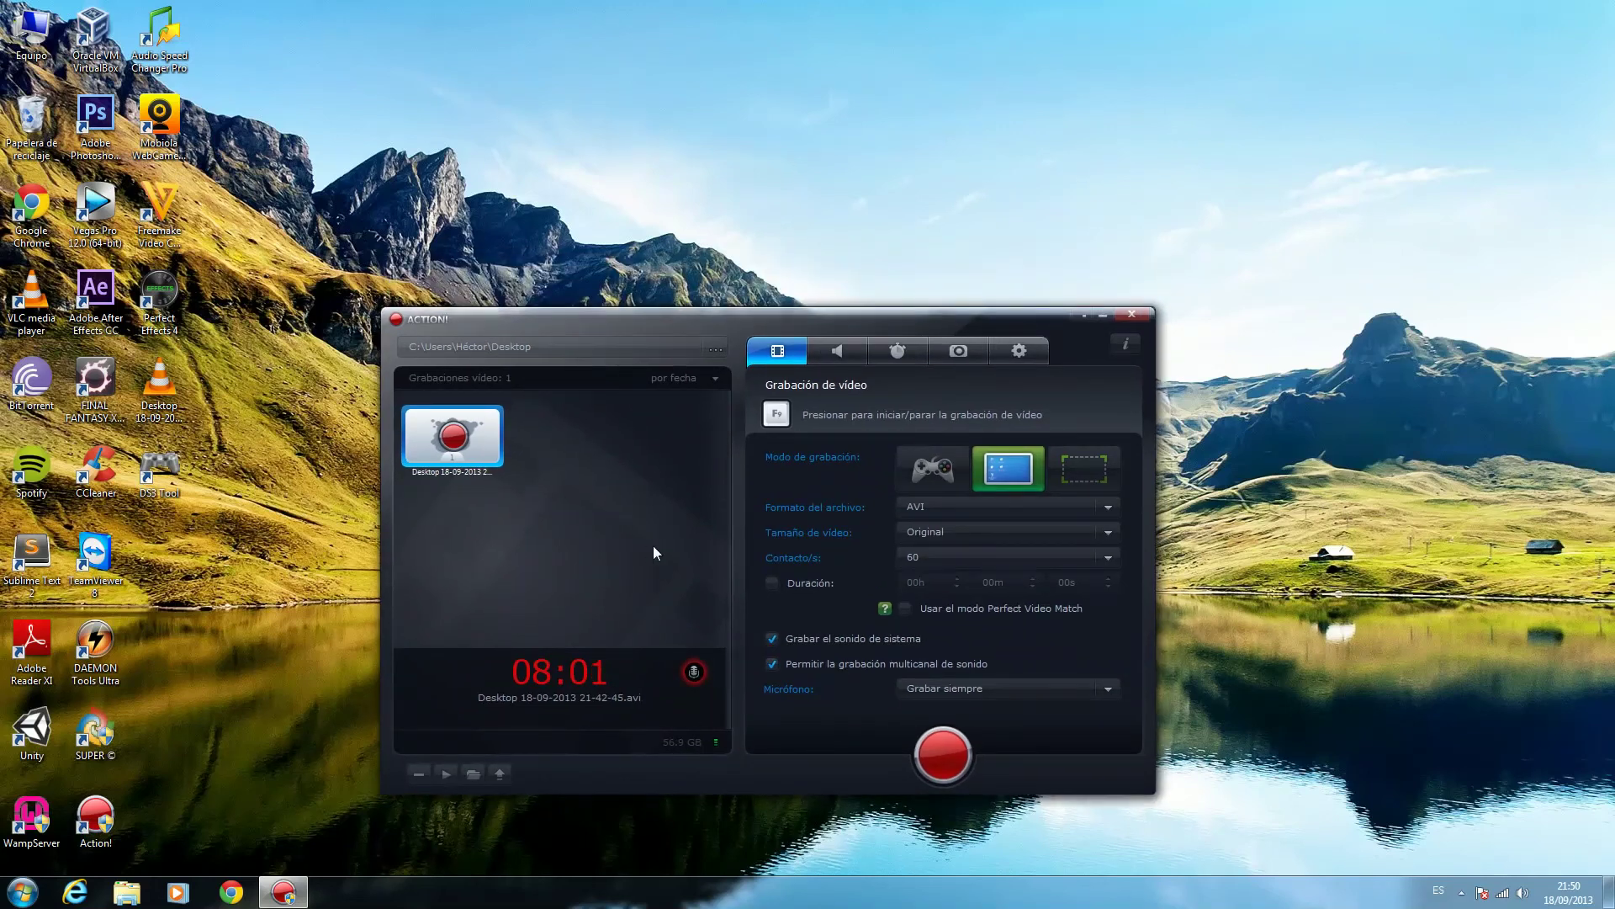
{"action": "left_click_drag", "start_coordinate": [731, 325], "coordinate": [751, 310]}
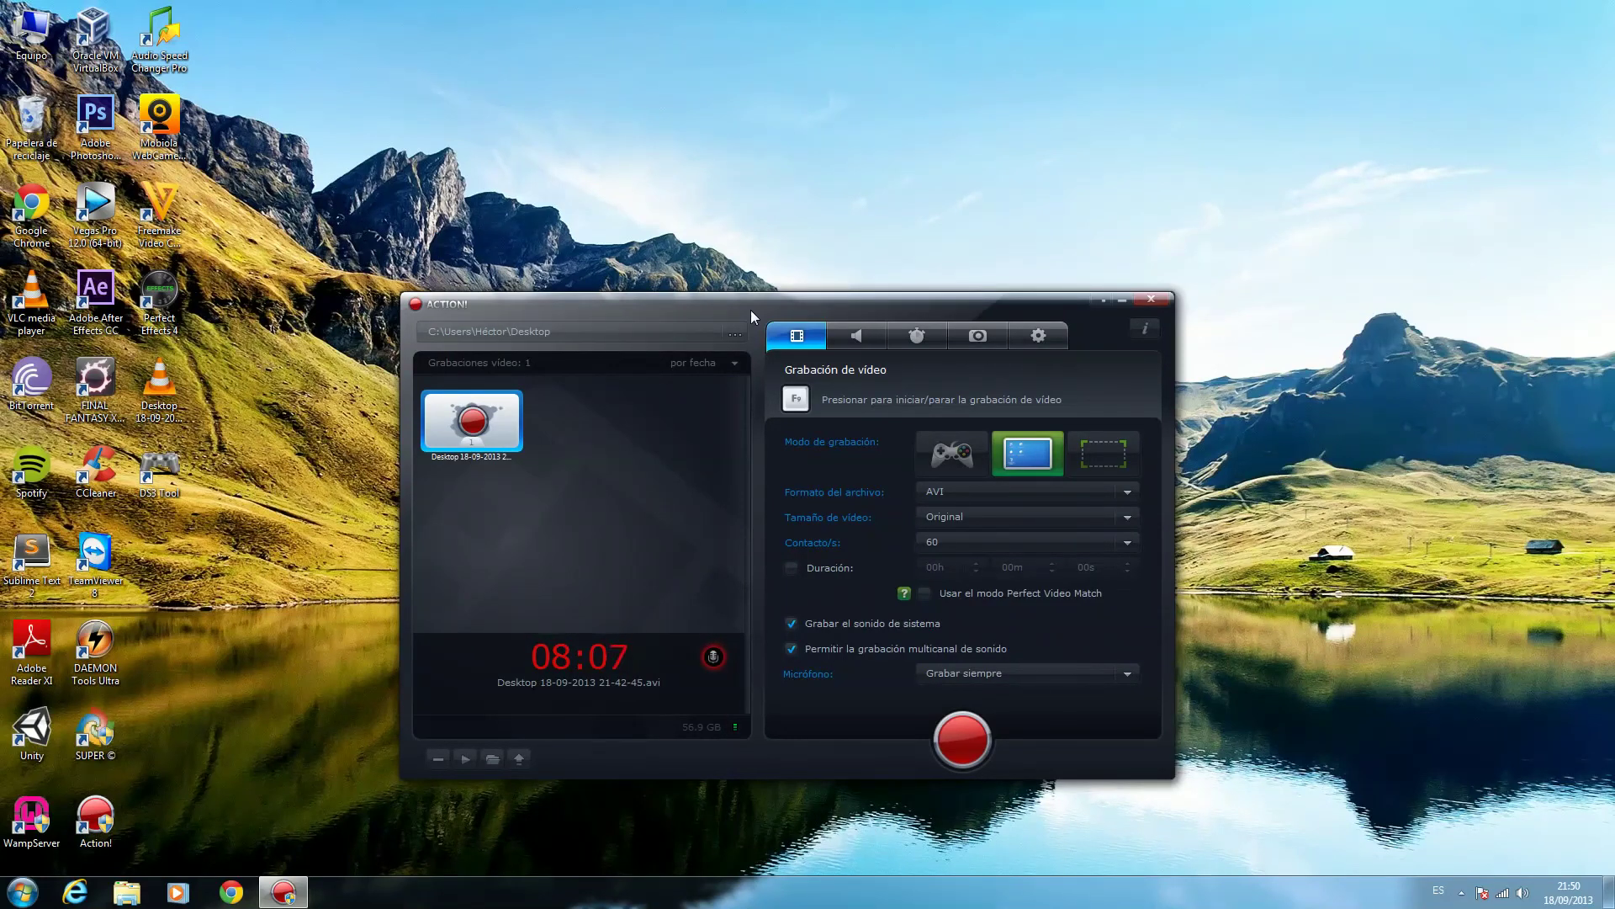
{"action": "left_click_drag", "start_coordinate": [750, 309], "coordinate": [765, 290]}
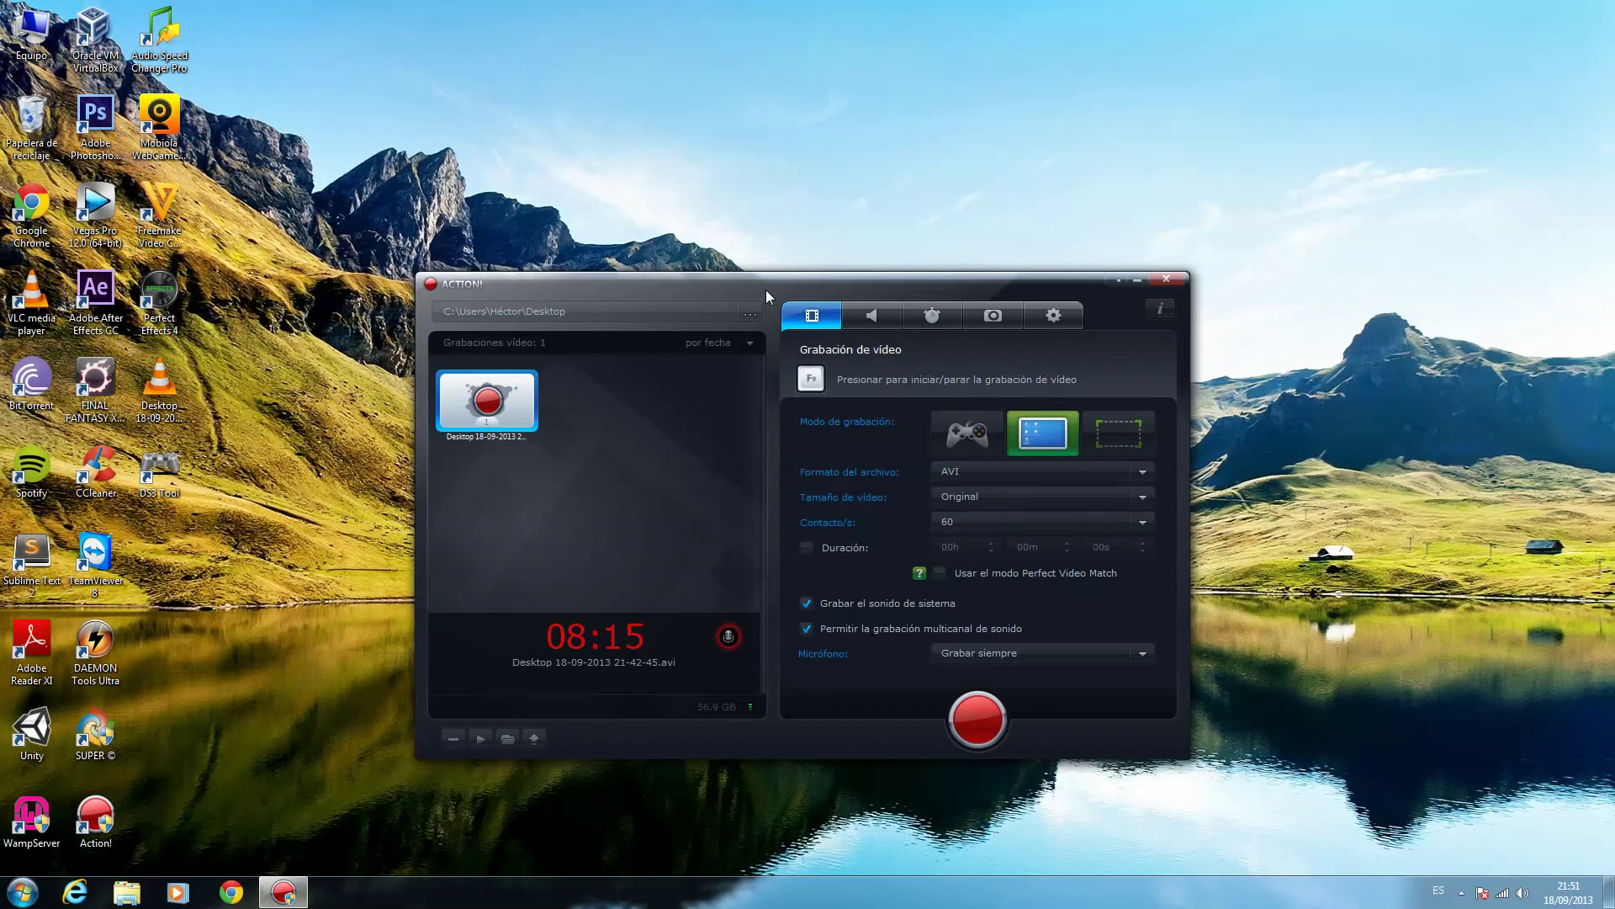
{"action": "left_click_drag", "start_coordinate": [773, 281], "coordinate": [771, 277]}
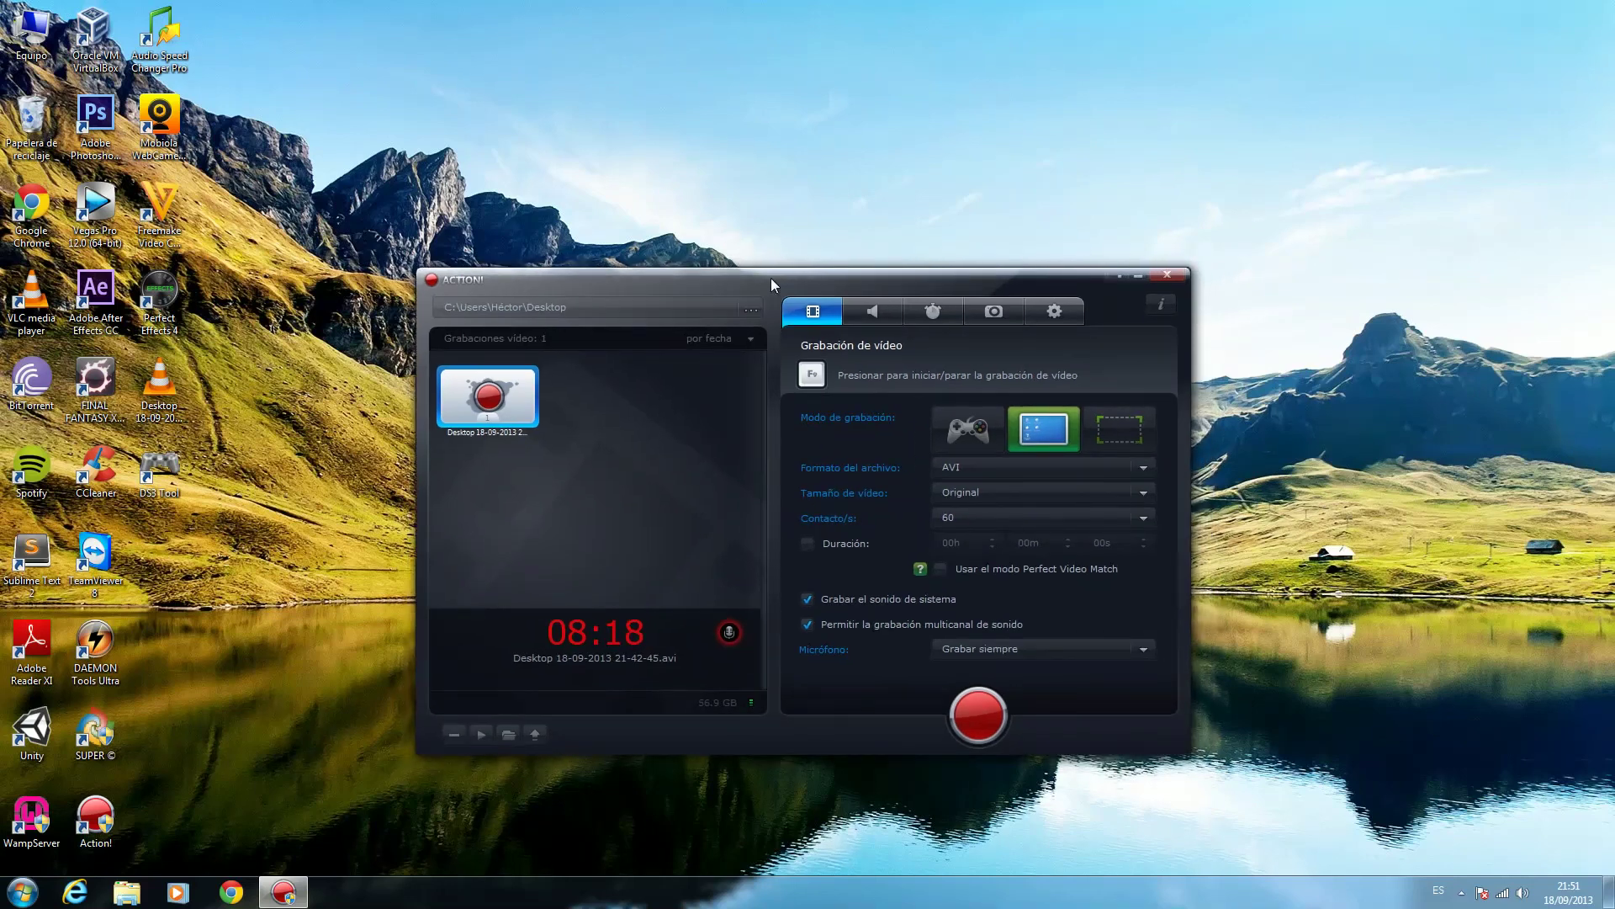